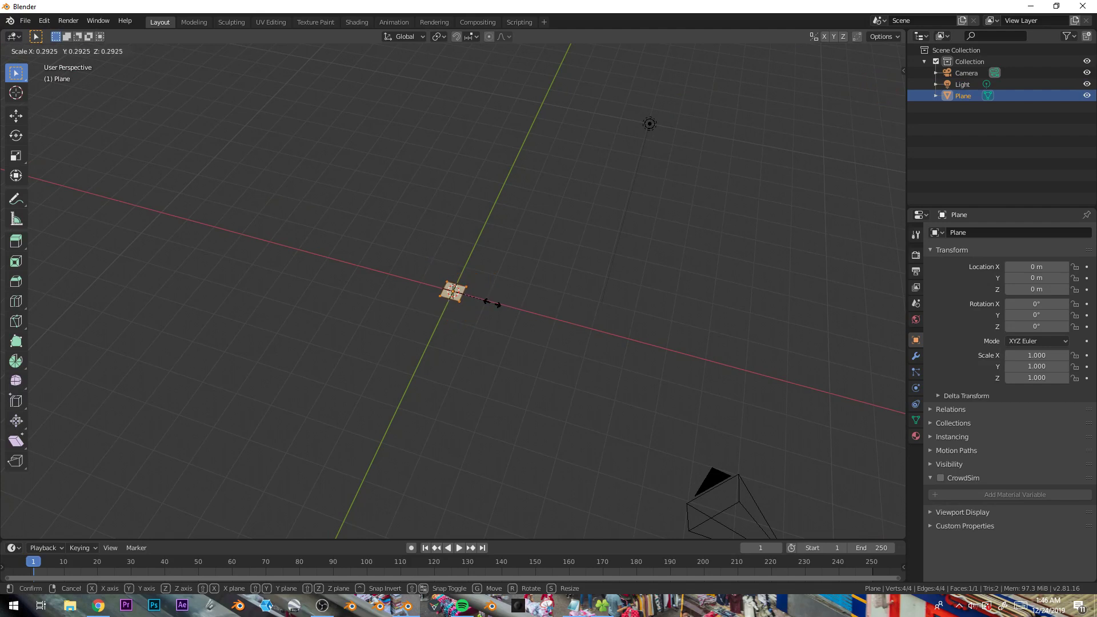
- In Edit Mode, scale the plane along the X axis into a long thin strip
click(477, 298)
key(Tab)
key(s)
key(x)
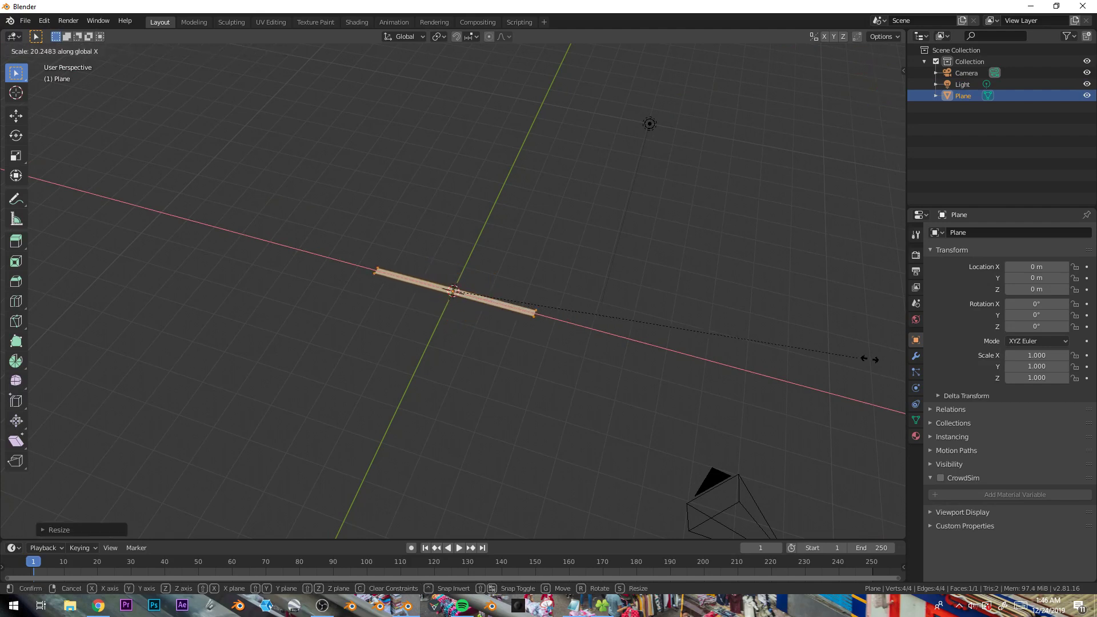
click(403, 387)
scroll(403, 387, down, 4)
key(s)
key(x)
click(498, 345)
middle_drag(497, 345, 421, 275)
key(ctrl+r)
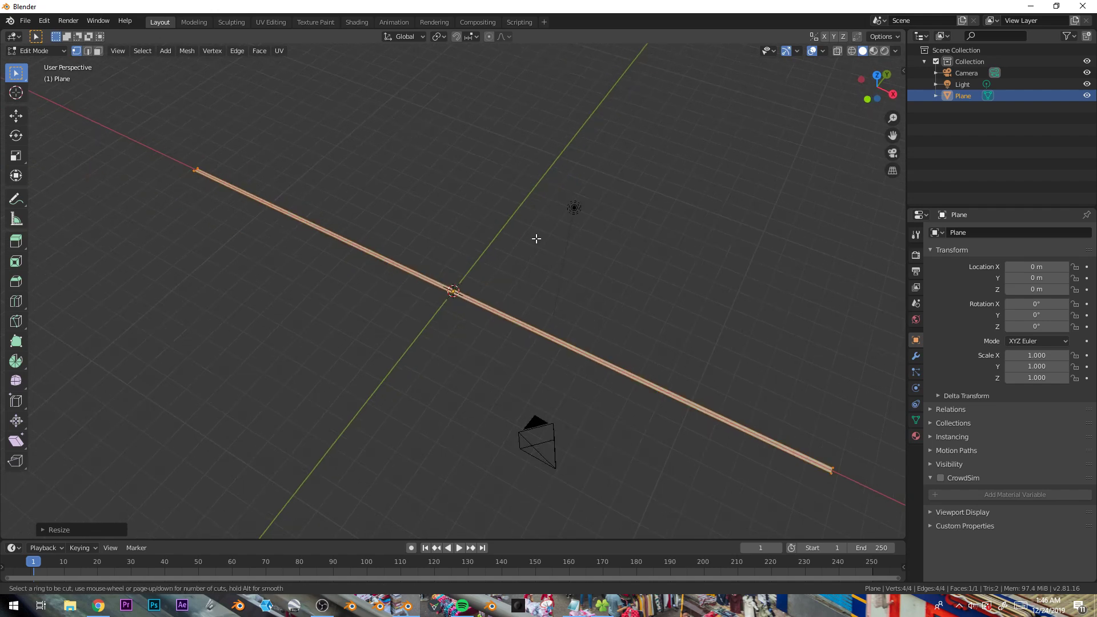
scroll(489, 270, up, 5)
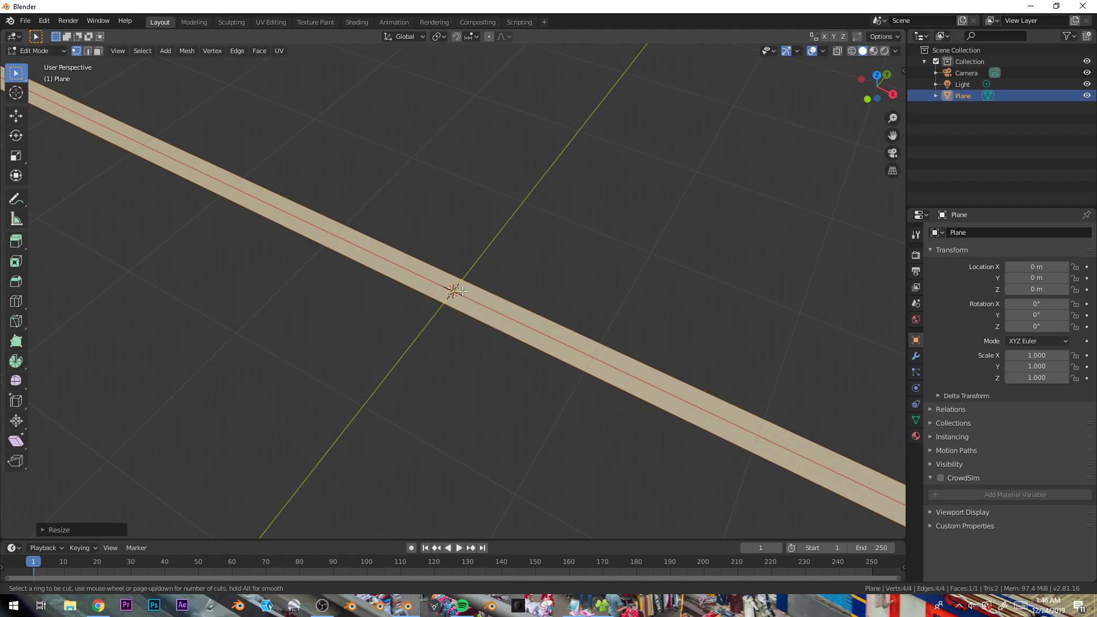
key(Escape)
- Add many loop cuts across the strip's length with Loop Cut and Slide
scroll(462, 291, down, 9)
middle_drag(475, 311, 451, 294)
key(ctrl+r)
scroll(434, 268, up, 1)
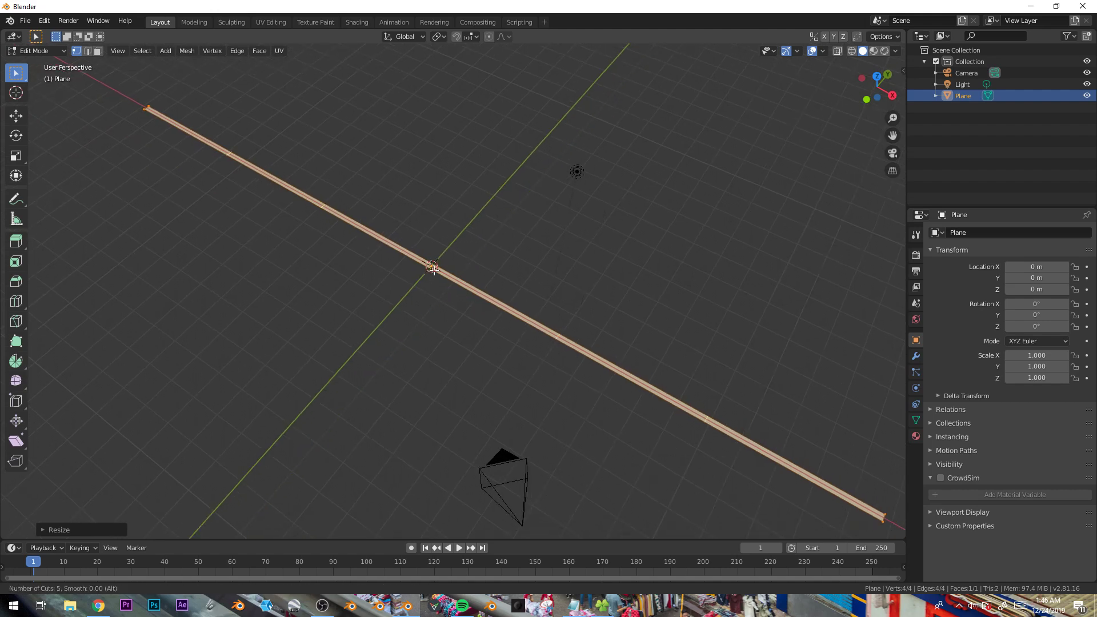
scroll(432, 268, down, 3)
click(432, 266)
click(437, 288)
middle_drag(415, 292, 405, 319)
shift+middle_drag(303, 329, 404, 381)
scroll(240, 316, up, 5)
shift+middle_drag(238, 314, 457, 400)
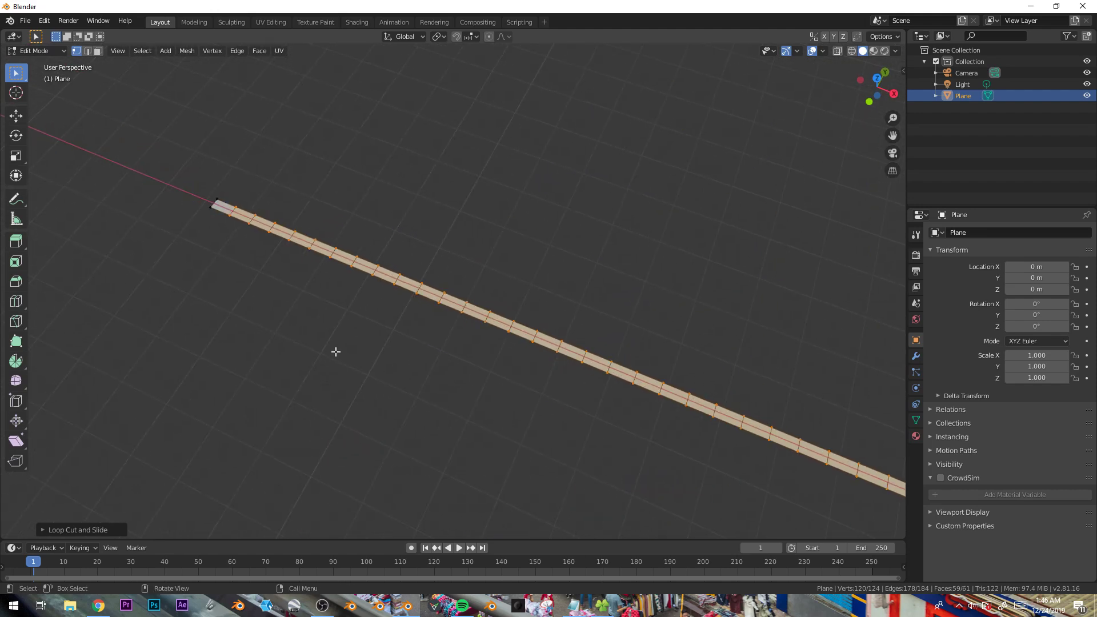
- In edge select mode, select alternating pairs of edges along one long side of the strip
middle_drag(249, 288, 268, 305)
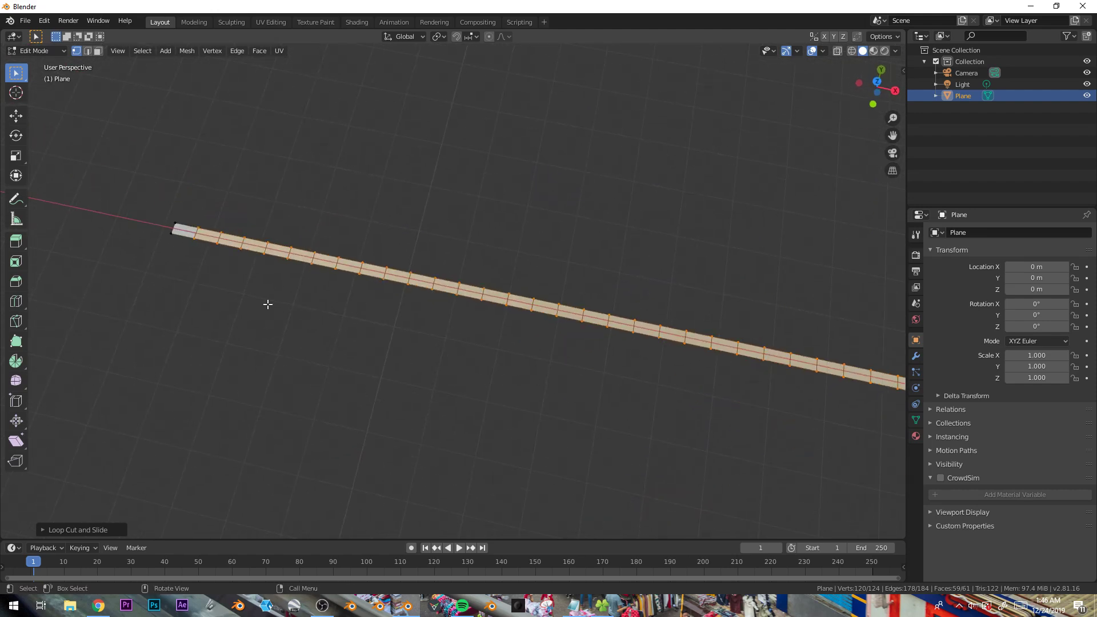
click(89, 52)
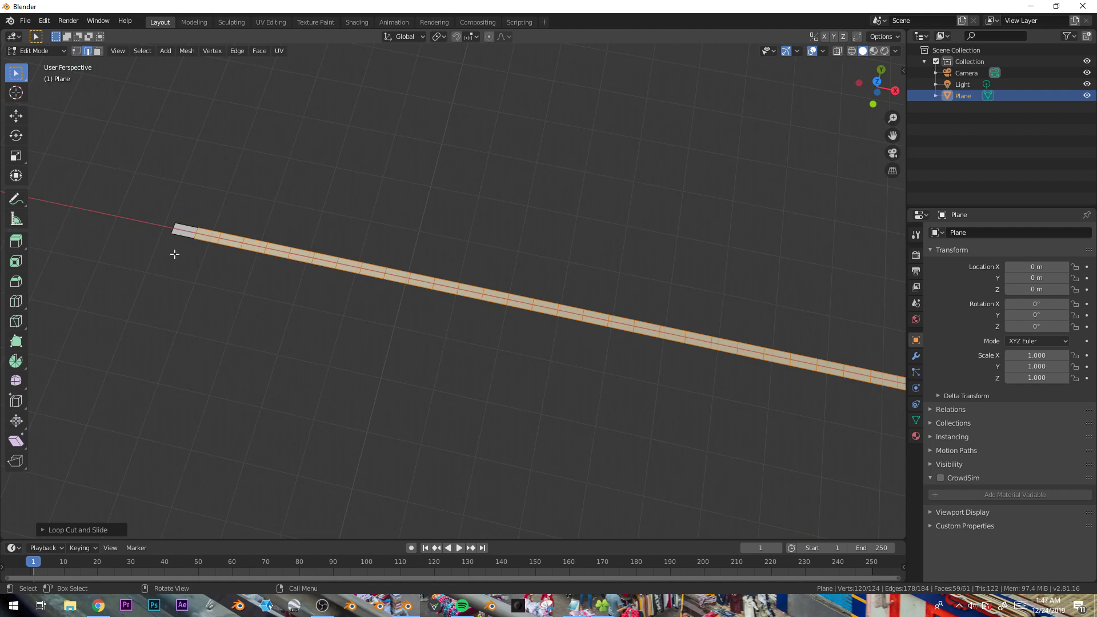
click(202, 243)
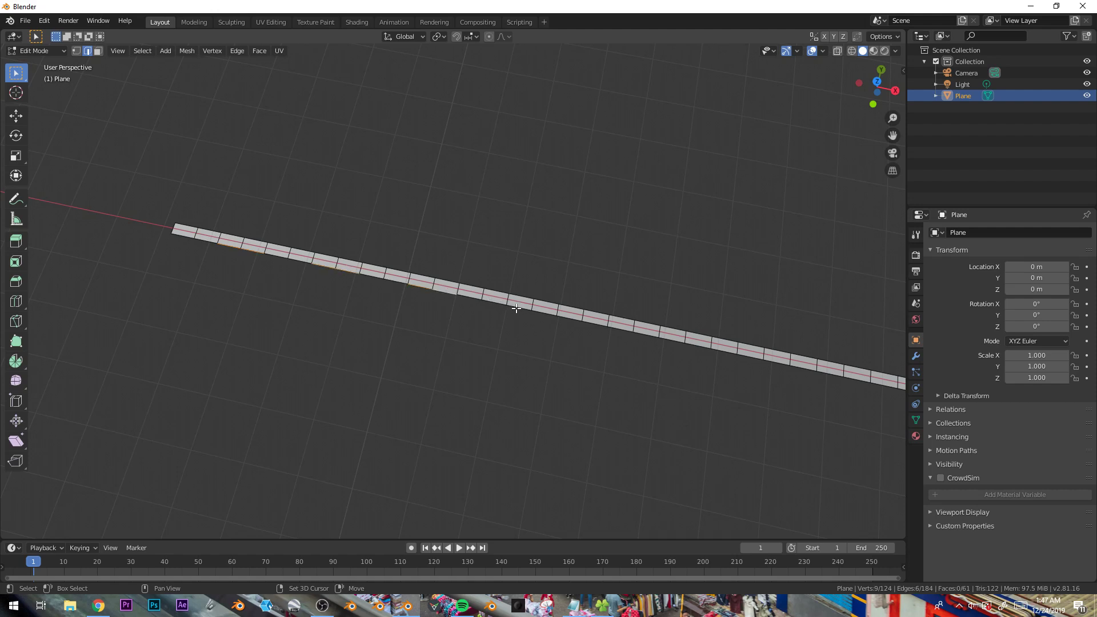
shift+click(648, 337)
shift+middle_drag(649, 338, 530, 324)
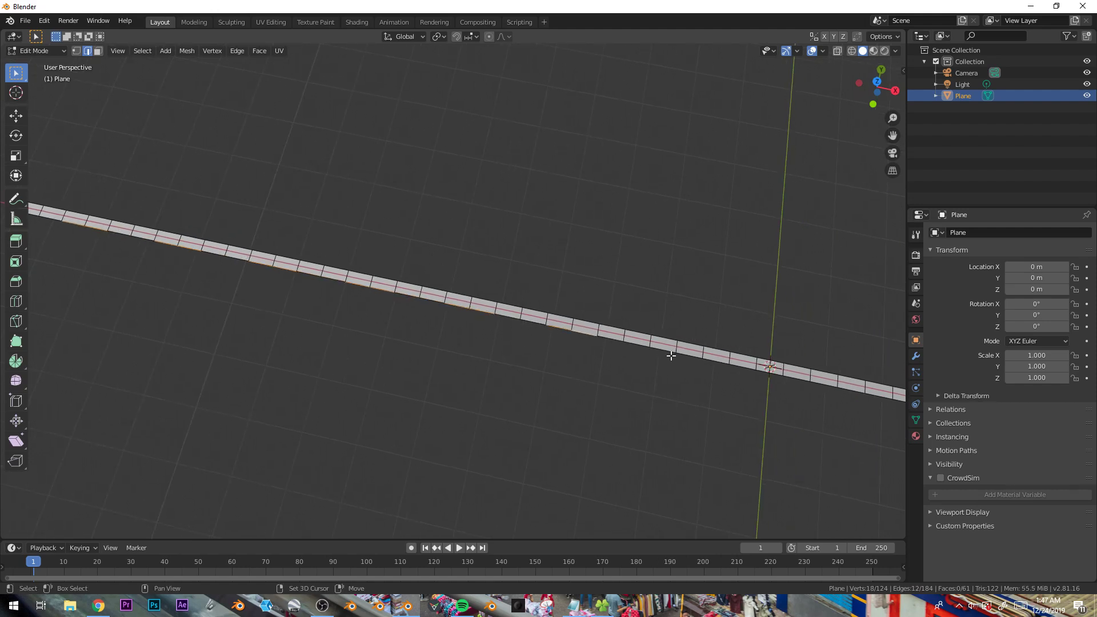
shift+click(683, 357)
shift+middle_drag(684, 374, 543, 327)
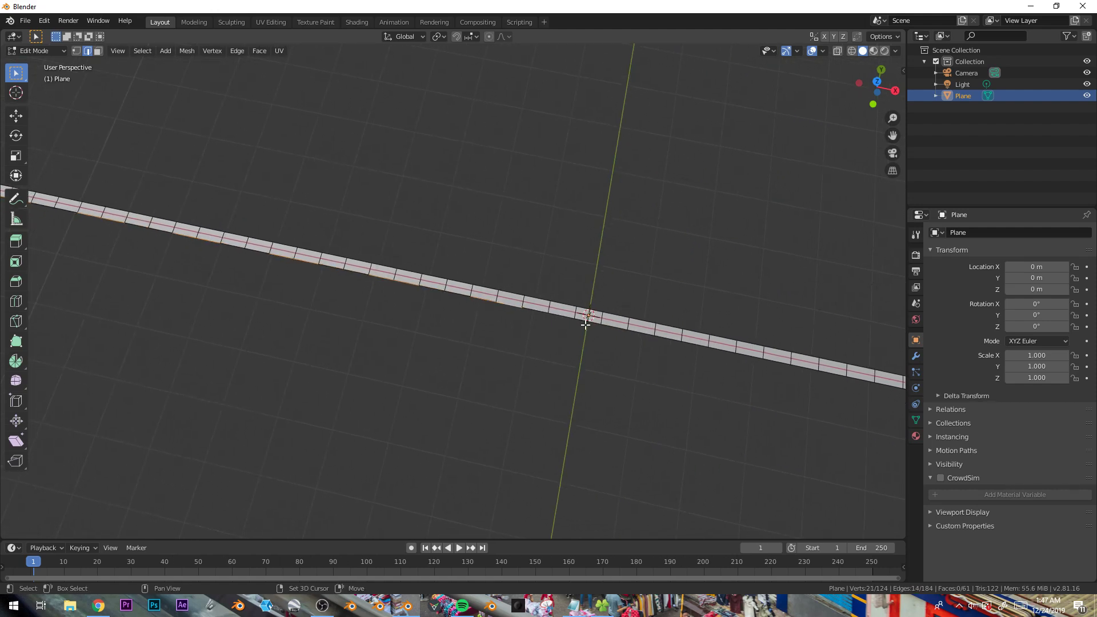
shift+middle_drag(642, 341, 500, 304)
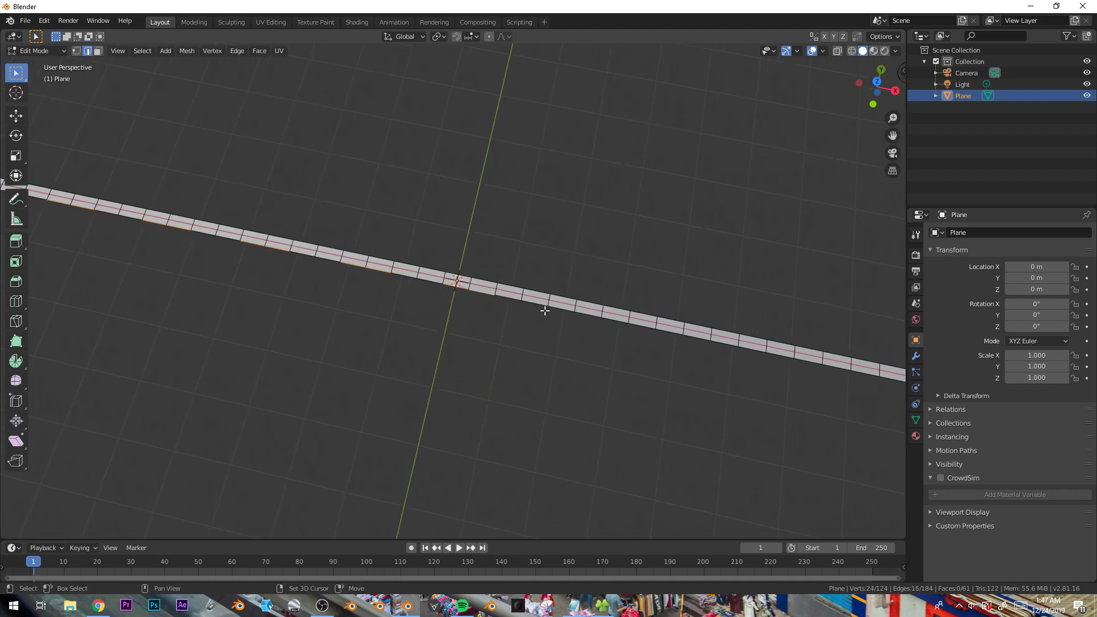
shift+click(677, 337)
shift+middle_drag(708, 375, 468, 310)
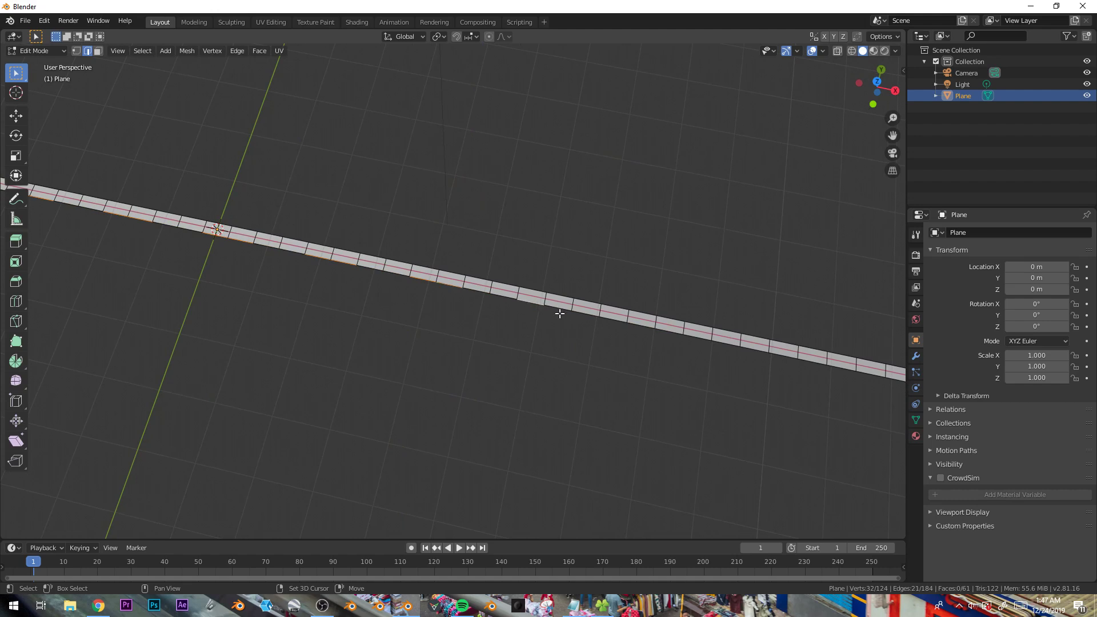
shift+middle_drag(710, 355, 513, 323)
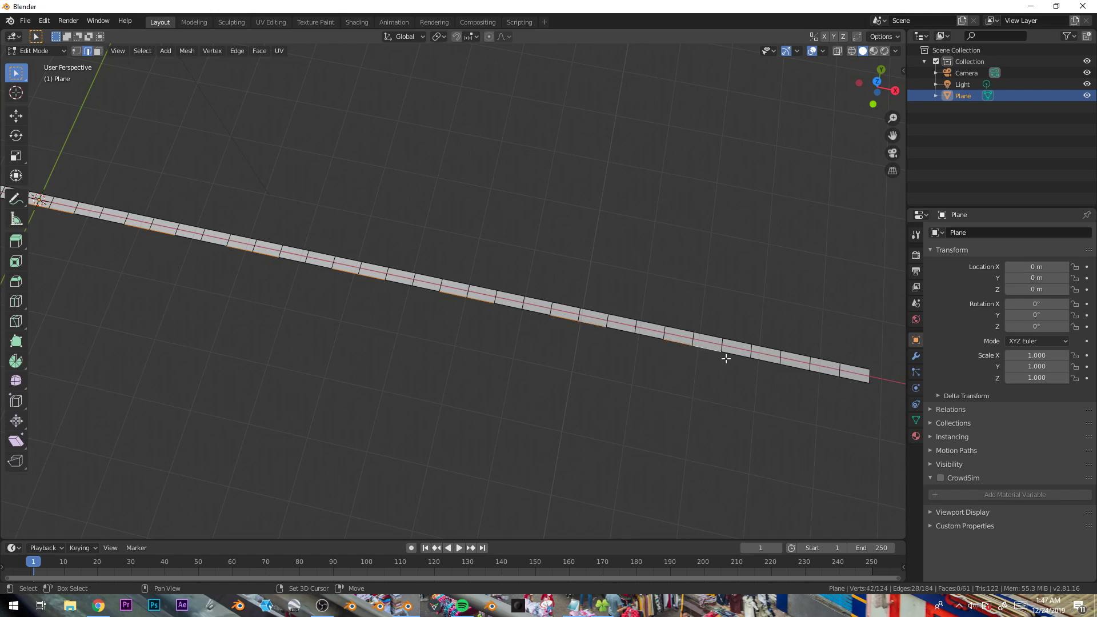
shift+click(819, 374)
shift+middle_drag(646, 330, 622, 208)
scroll(638, 293, down, 3)
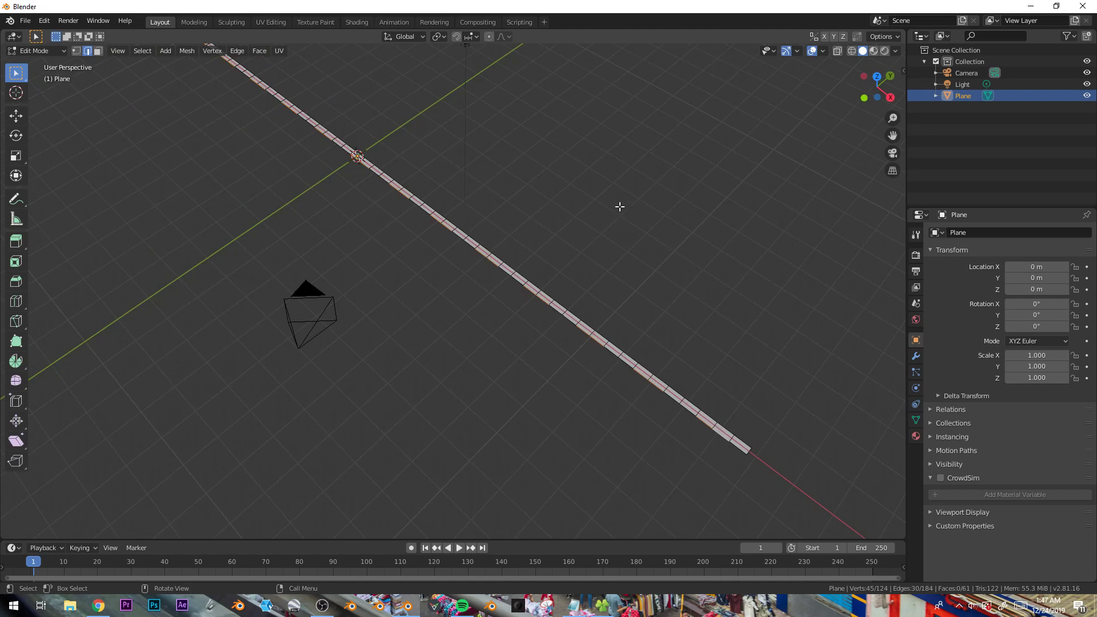
- Extrude the selected edges about 1.8 m along the Y axis to form the flags
key(e)
key(y)
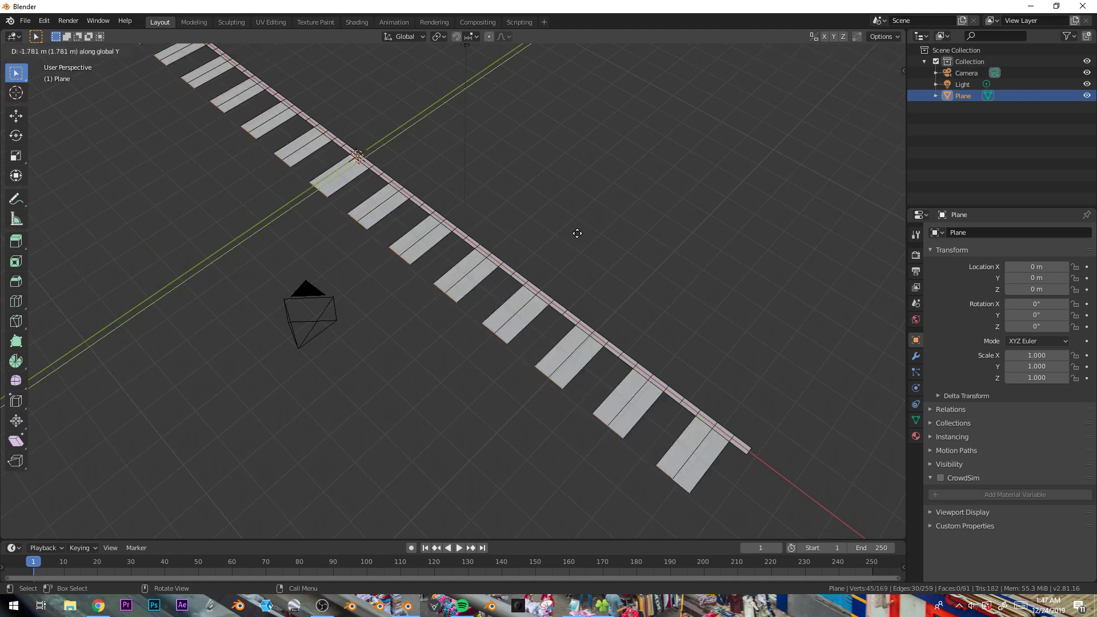
click(577, 233)
middle_drag(480, 300, 412, 250)
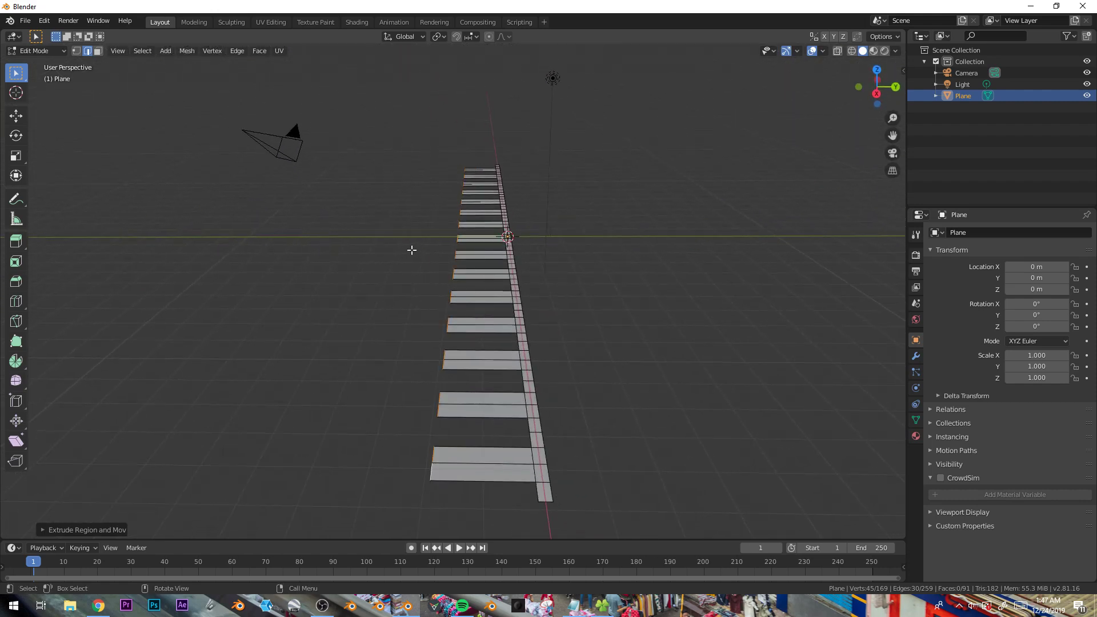
- Box-select all the flag faces in face mode and subdivide them
click(98, 52)
key(b)
drag(395, 127, 500, 523)
mouse_move(485, 318)
middle_down()
mouse_move(509, 314)
mouse_move(478, 304)
middle_up()
scroll(478, 303, down, 2)
key(b)
middle_drag(375, 289, 139, 406)
middle_drag(343, 368, 177, 285)
middle_drag(272, 295, 439, 280)
key(b)
drag(365, 247, 454, 412)
middle_drag(452, 403, 455, 301)
right_click(463, 298)
click(417, 319)
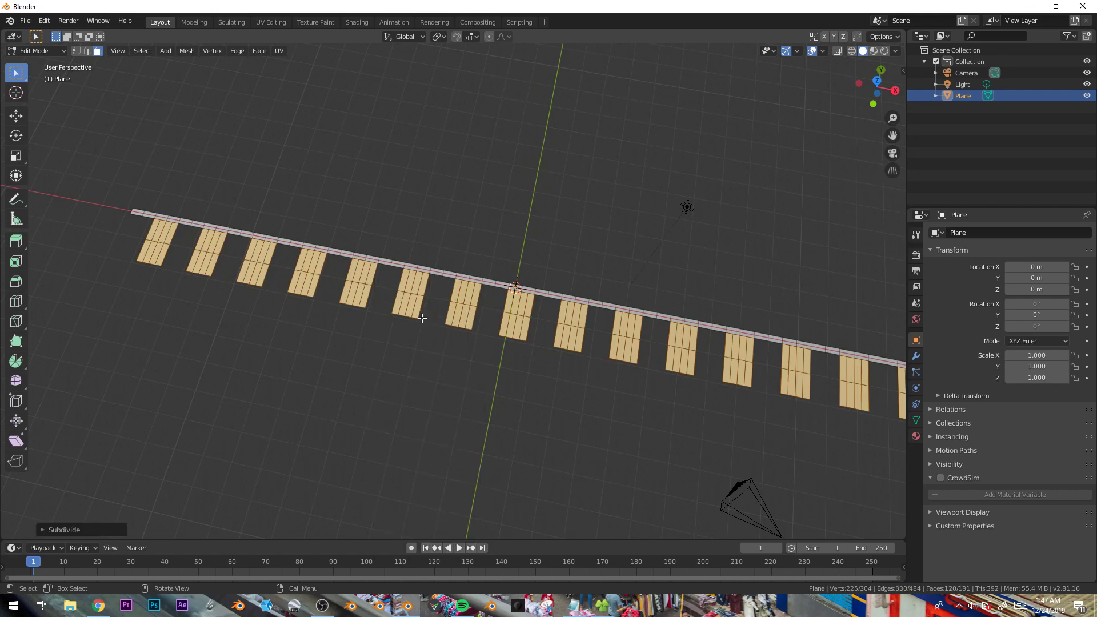
- Deselect everything and circle-select the vertices at both ends of the top strip
key(Tab)
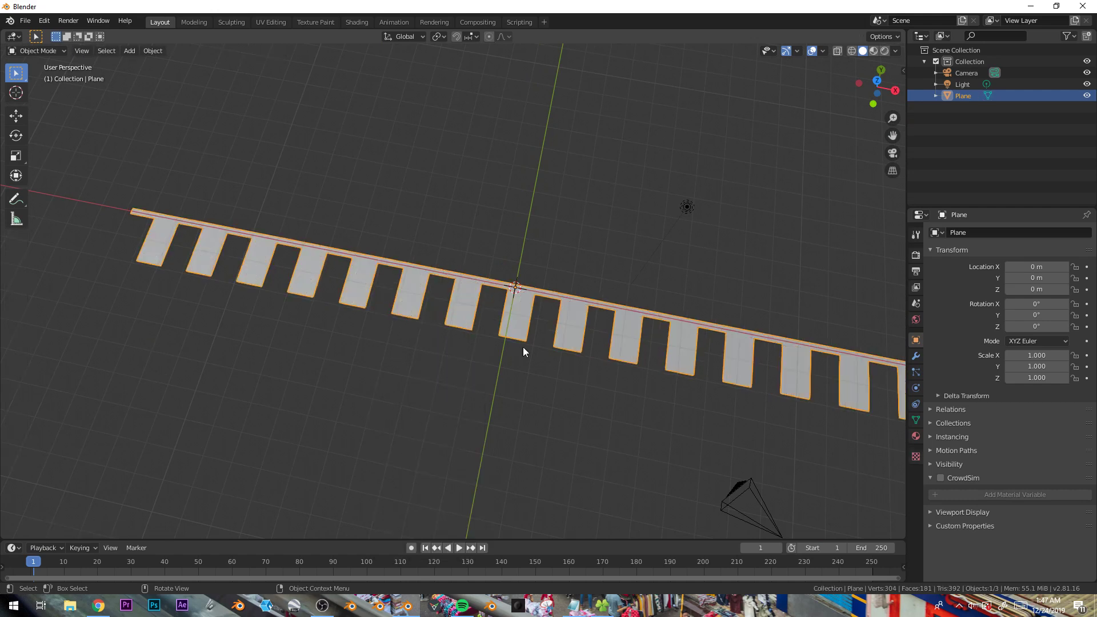
shift+middle_drag(643, 390, 603, 366)
key(Tab)
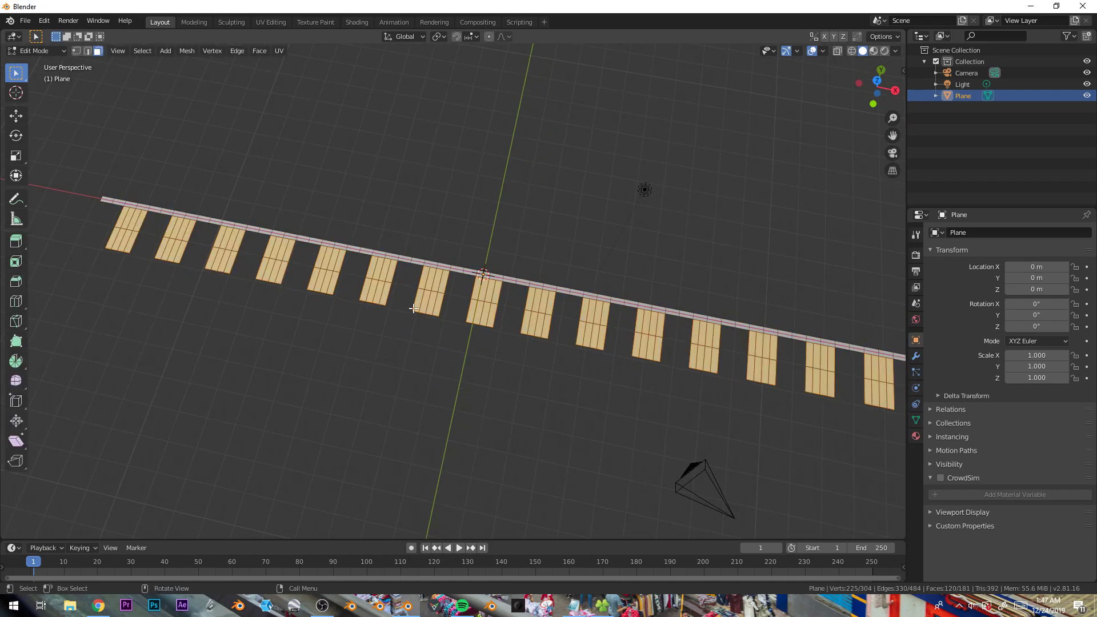
key(alt+a)
key(c)
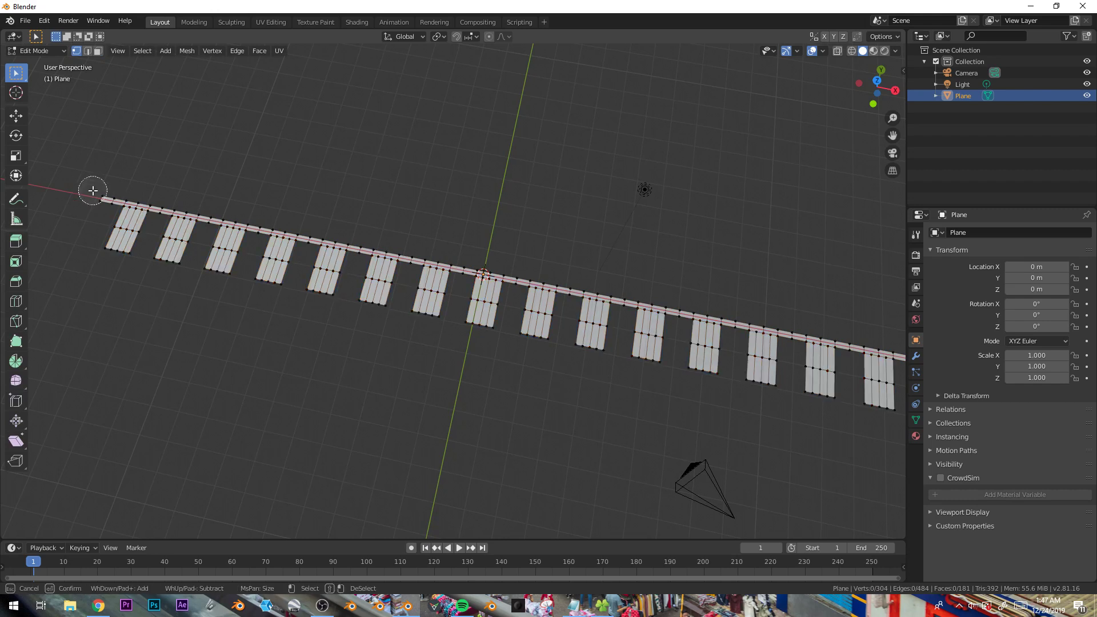
click(94, 194)
key(Escape)
shift+middle_drag(572, 260, 294, 236)
key(c)
click(624, 334)
key(Escape)
shift+middle_drag(327, 307, 560, 343)
- Create a new vertex group and assign the selected end vertices to it
click(916, 420)
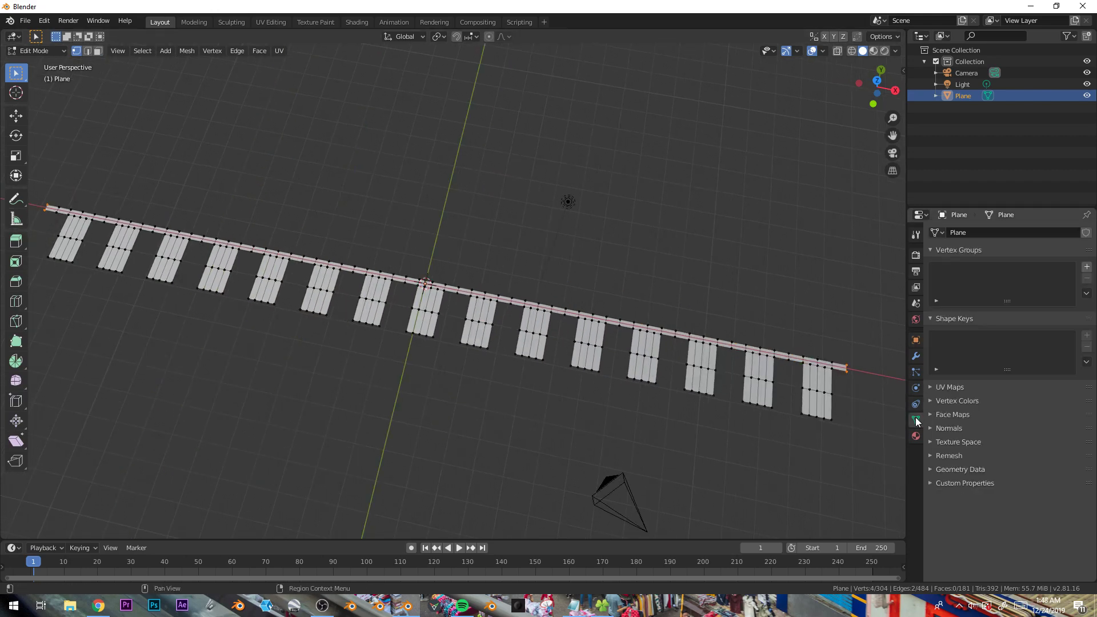
click(1087, 267)
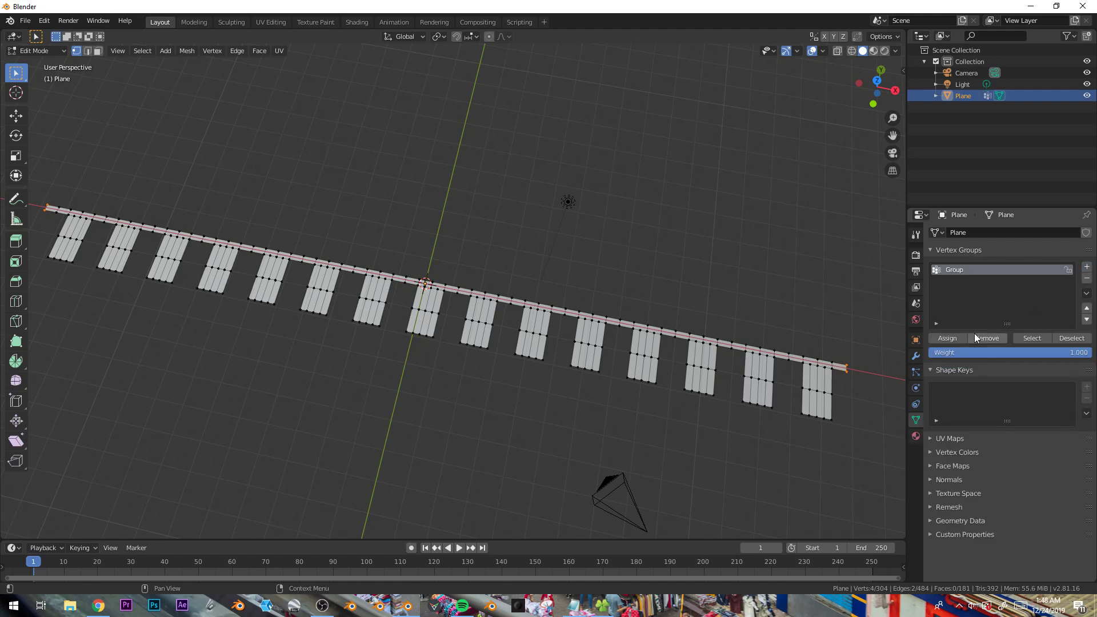
click(947, 339)
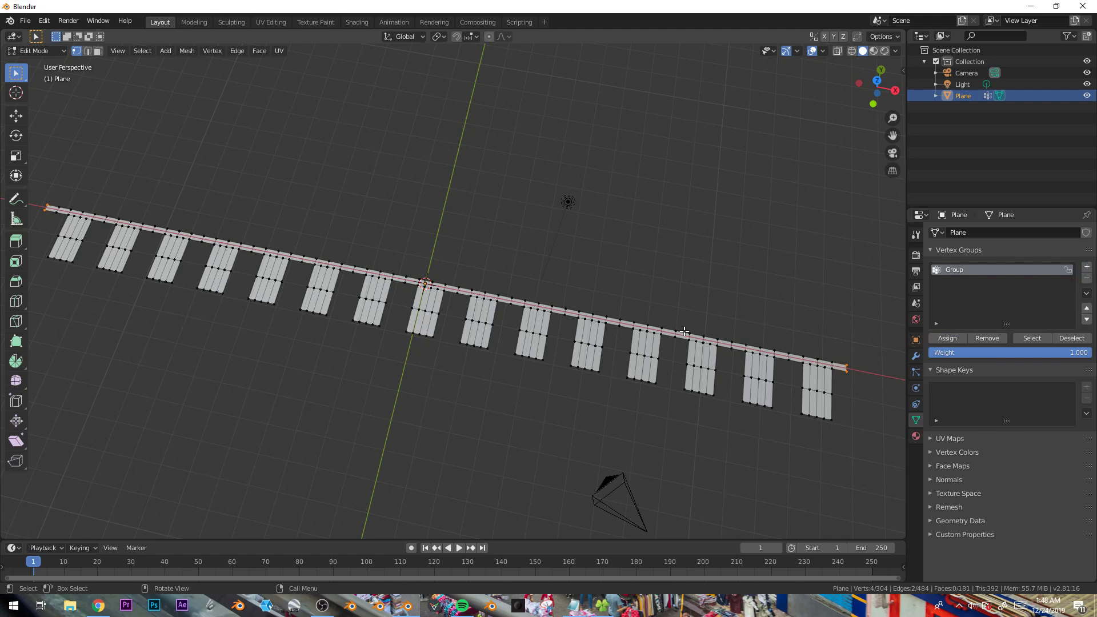
- Enable Cloth physics on the plane and set the Shape pin group to Group
click(916, 389)
click(968, 272)
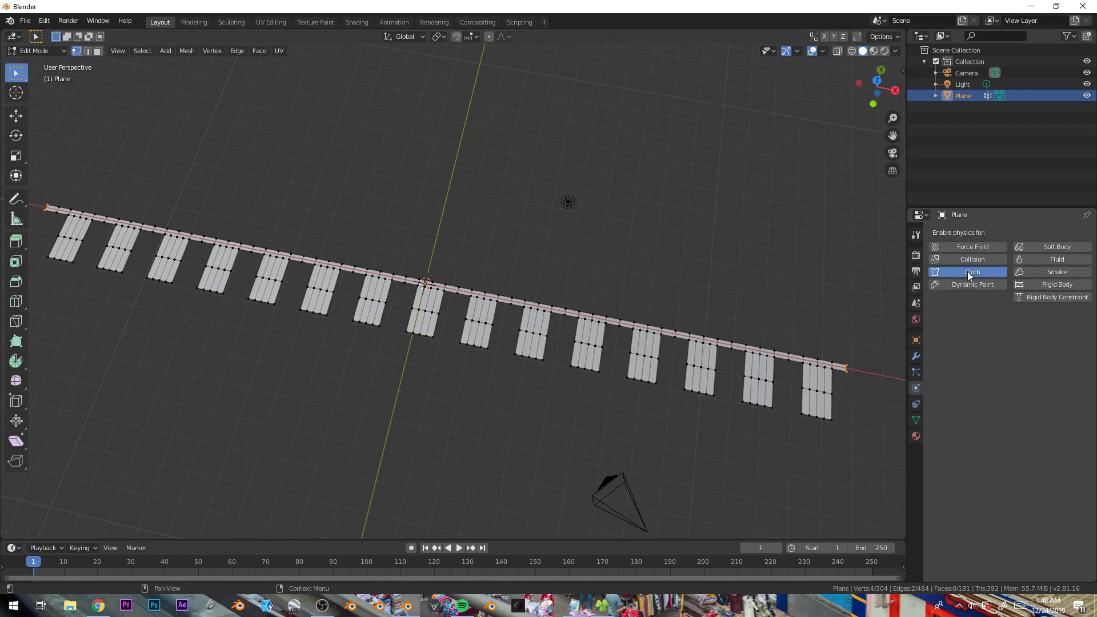
scroll(995, 286, down, 2)
click(953, 535)
scroll(1029, 497, down, 4)
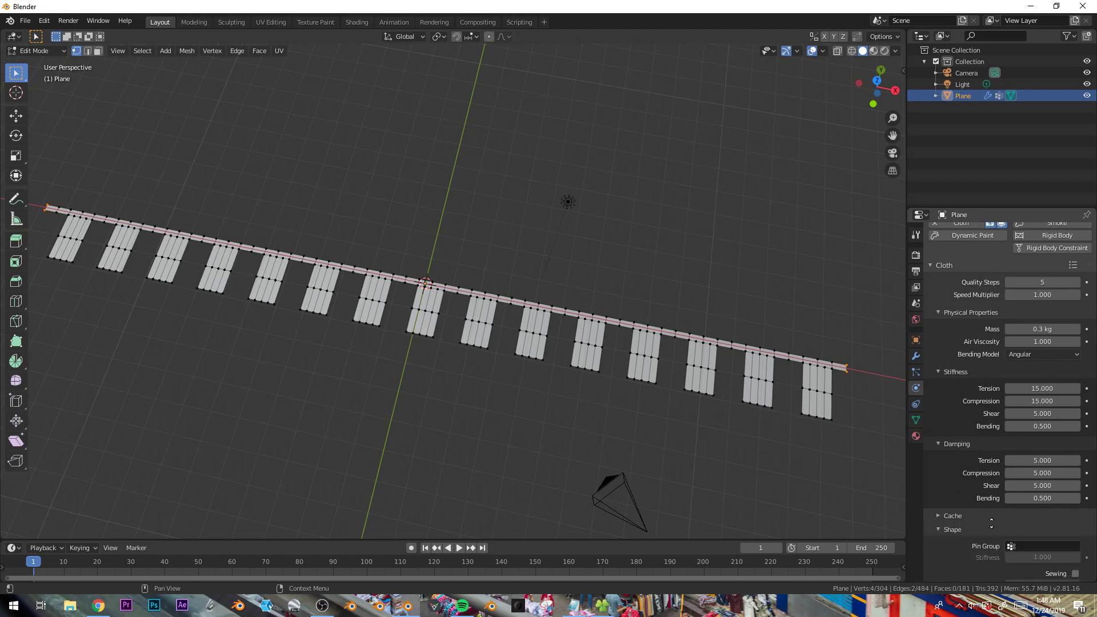
click(1046, 463)
click(1029, 479)
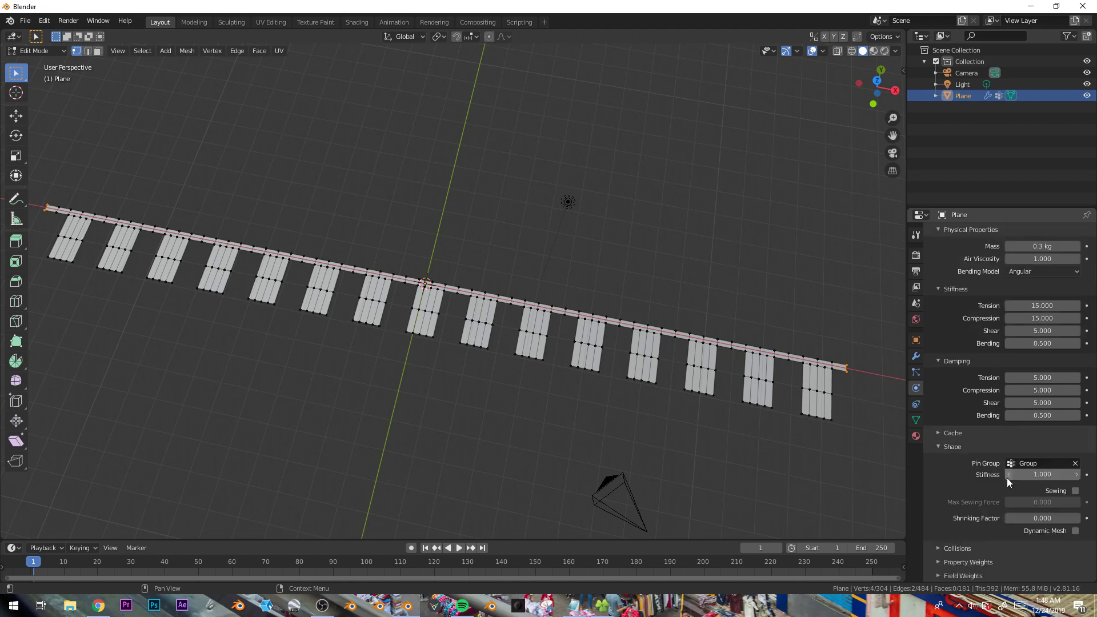
- Return to Object Mode, play the cloth simulation, then rewind to the first frame
scroll(513, 280, down, 3)
key(Tab)
middle_drag(513, 276, 489, 238)
key(space)
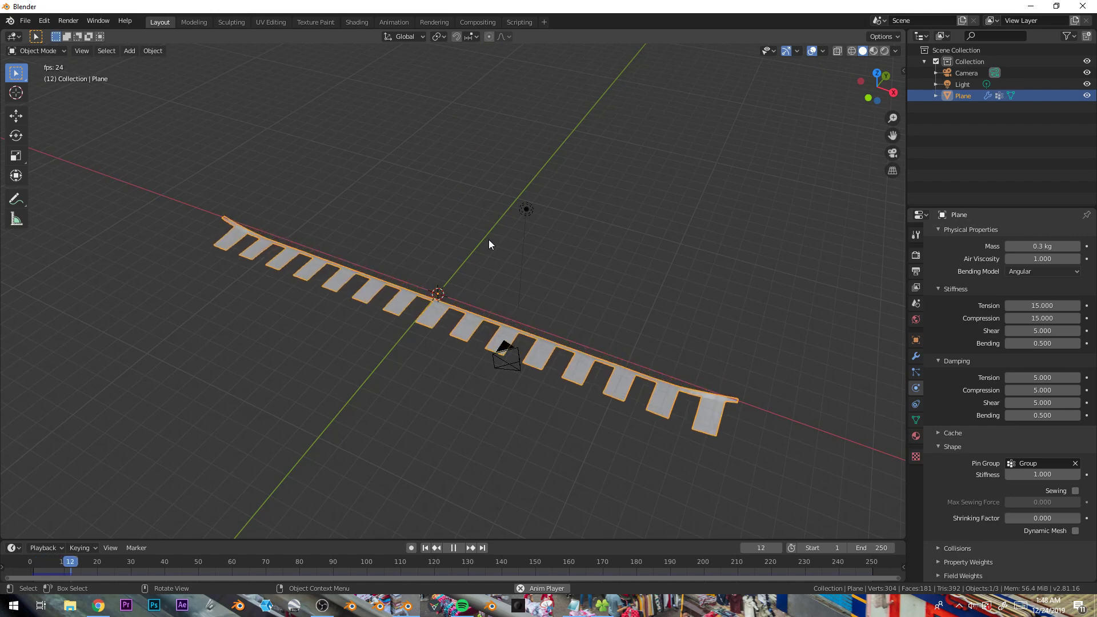
middle_drag(517, 285, 506, 238)
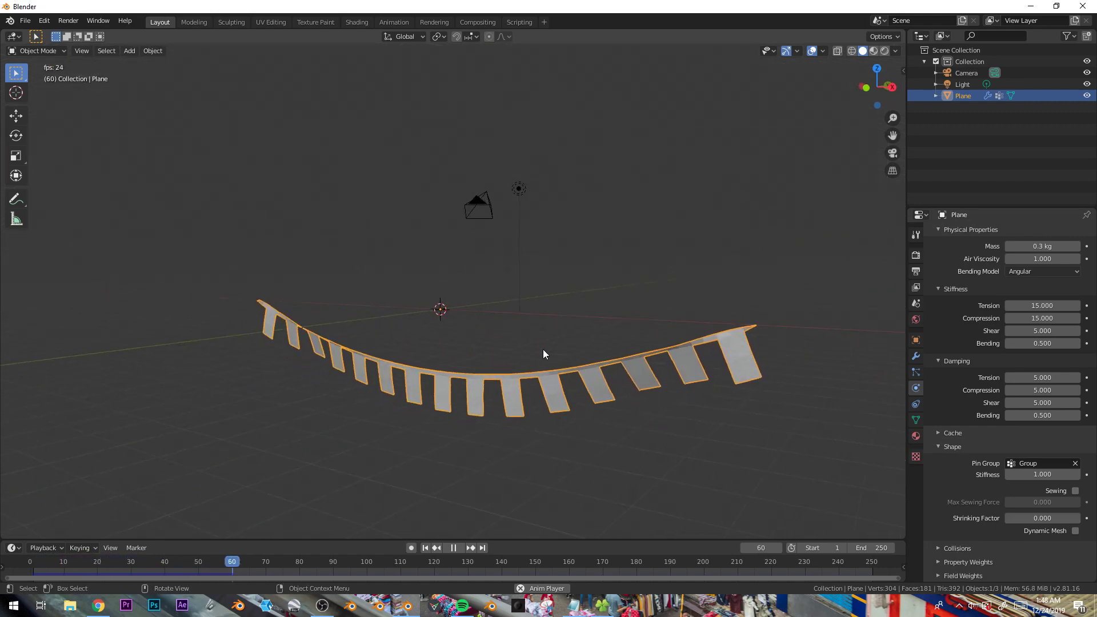
scroll(975, 340, up, 3)
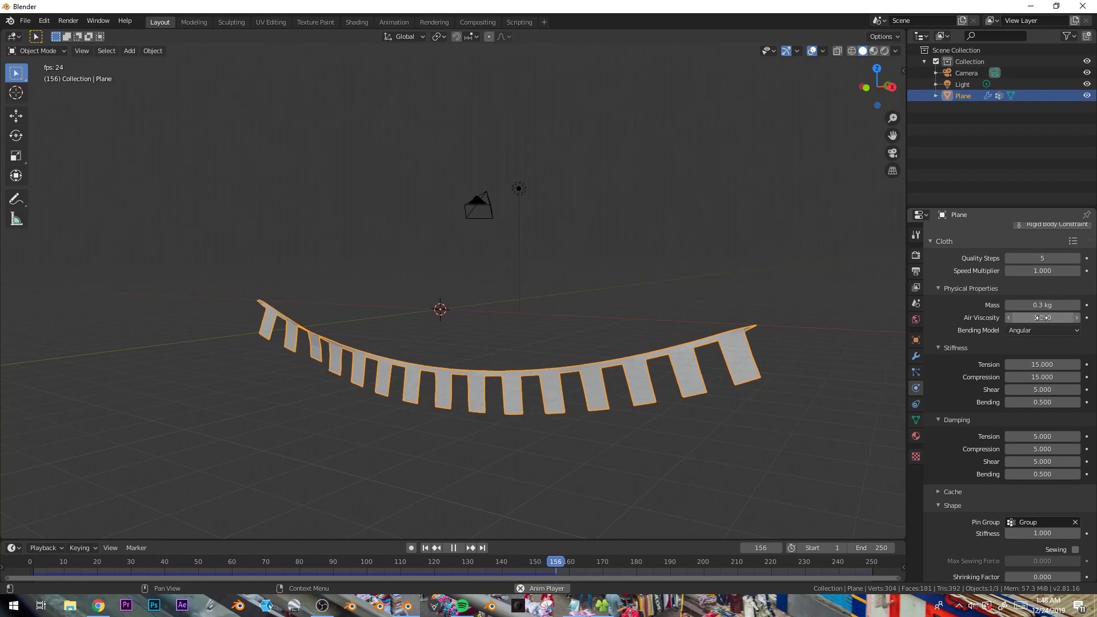
key(space)
drag(333, 561, 288, 559)
key(Escape)
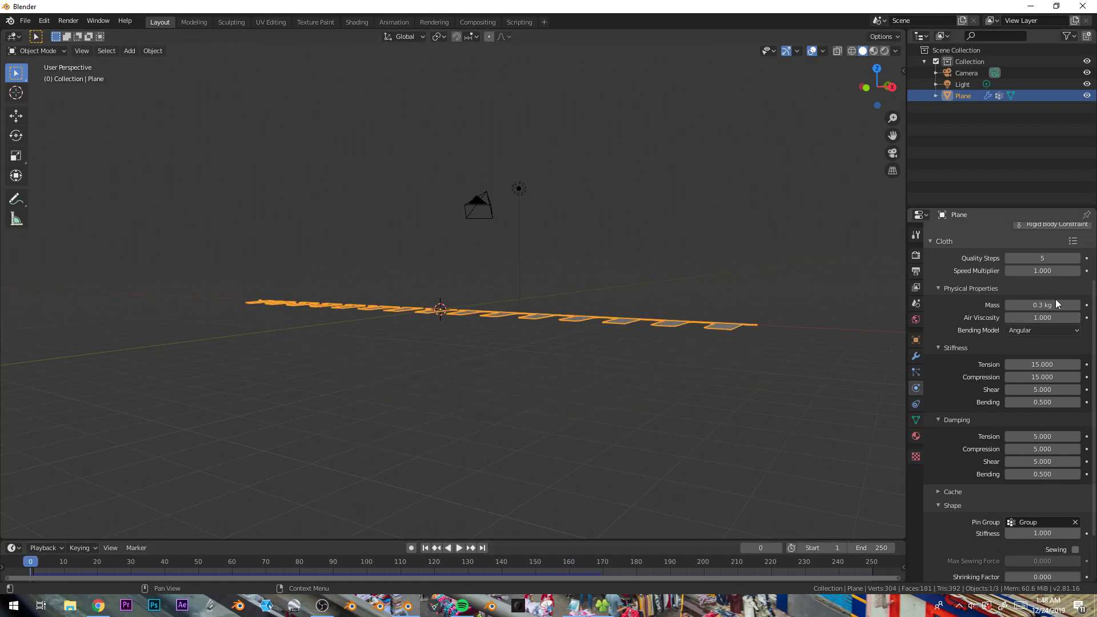
- Scale the garland object down and apply its scale
middle_drag(753, 339, 653, 379)
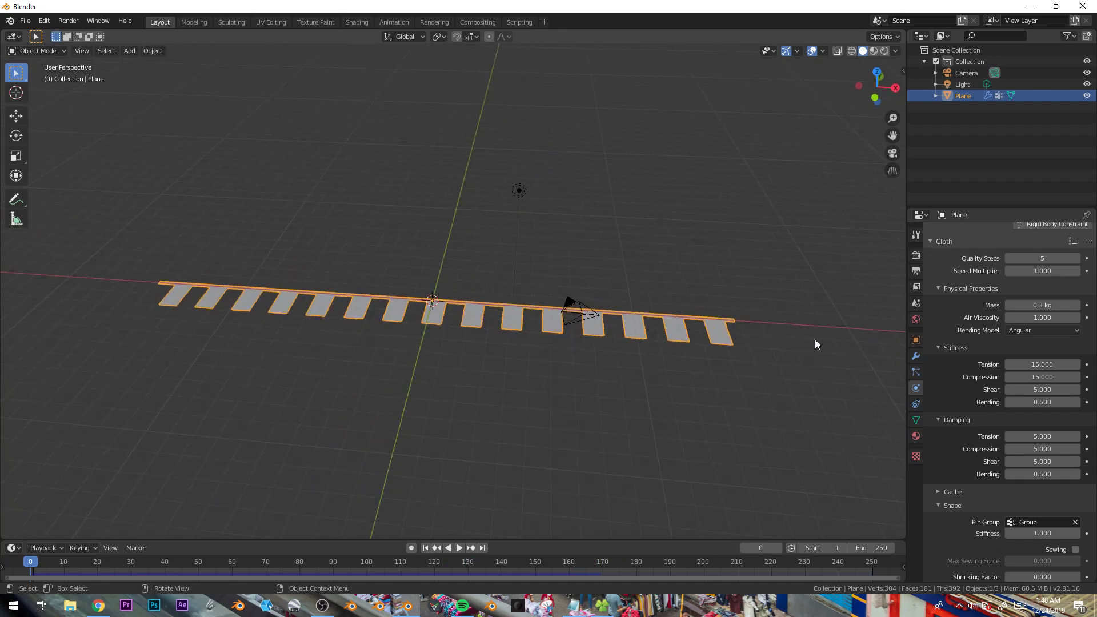
key(s)
click(493, 323)
scroll(483, 371, up, 5)
key(ctrl+a)
click(469, 399)
- Replay the cloth simulation from the start to preview the scaled garland
key(space)
middle_drag(394, 421, 450, 403)
key(space)
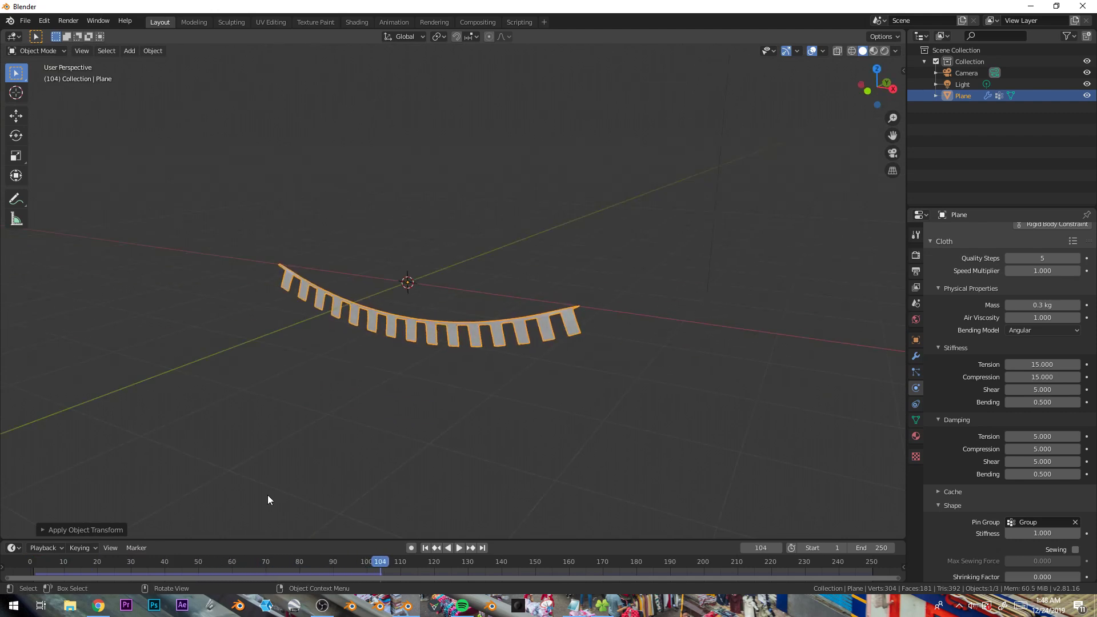
drag(259, 563, 5, 562)
key(space)
key(space)
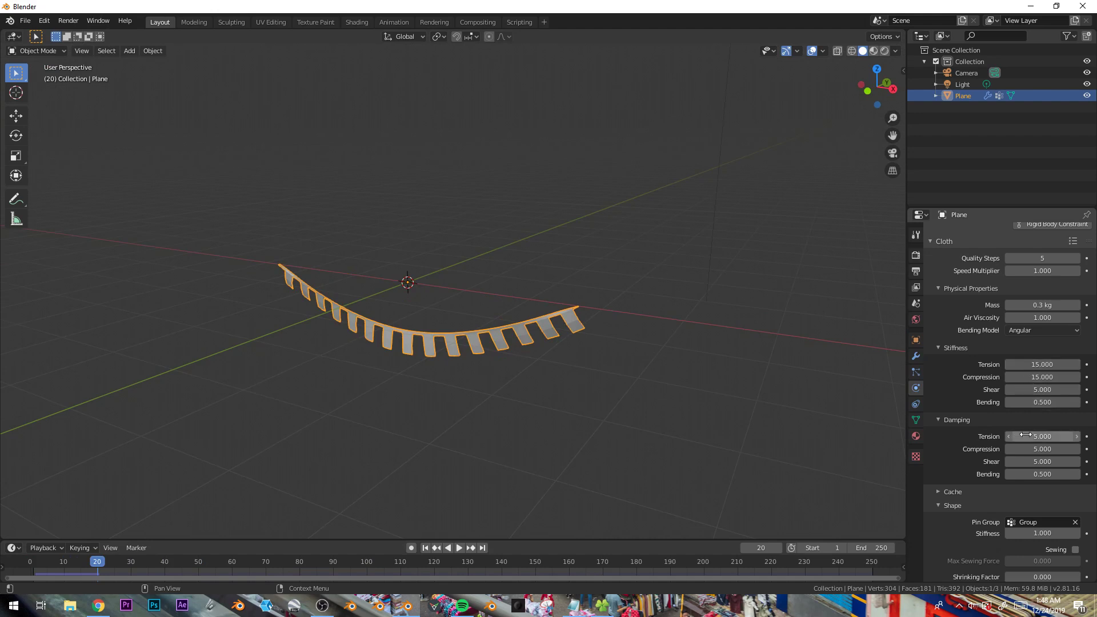
key(space)
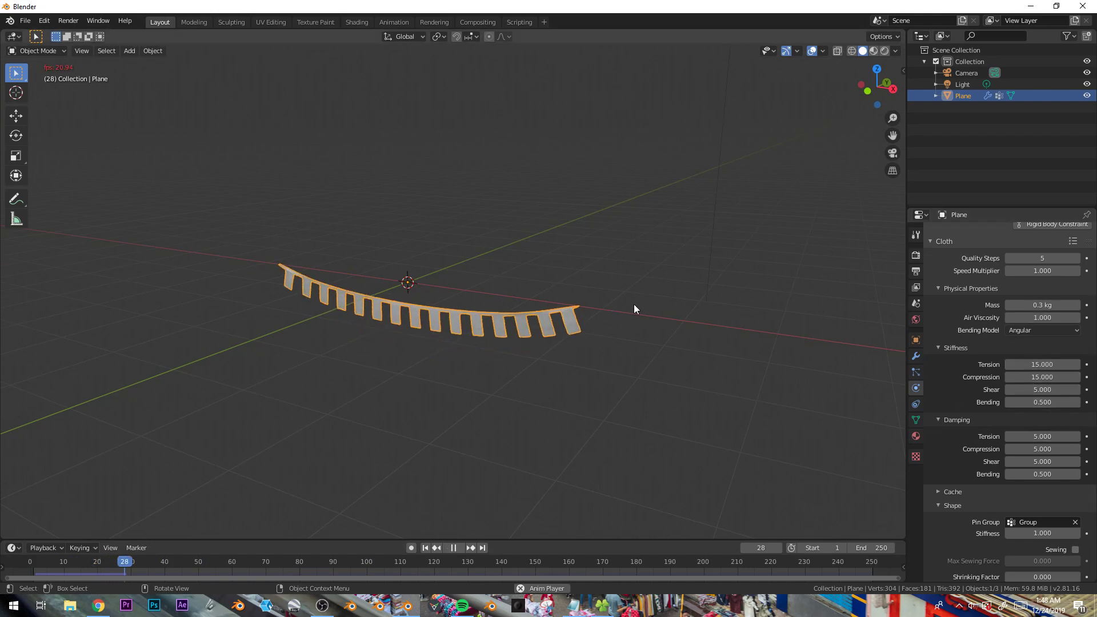
key(space)
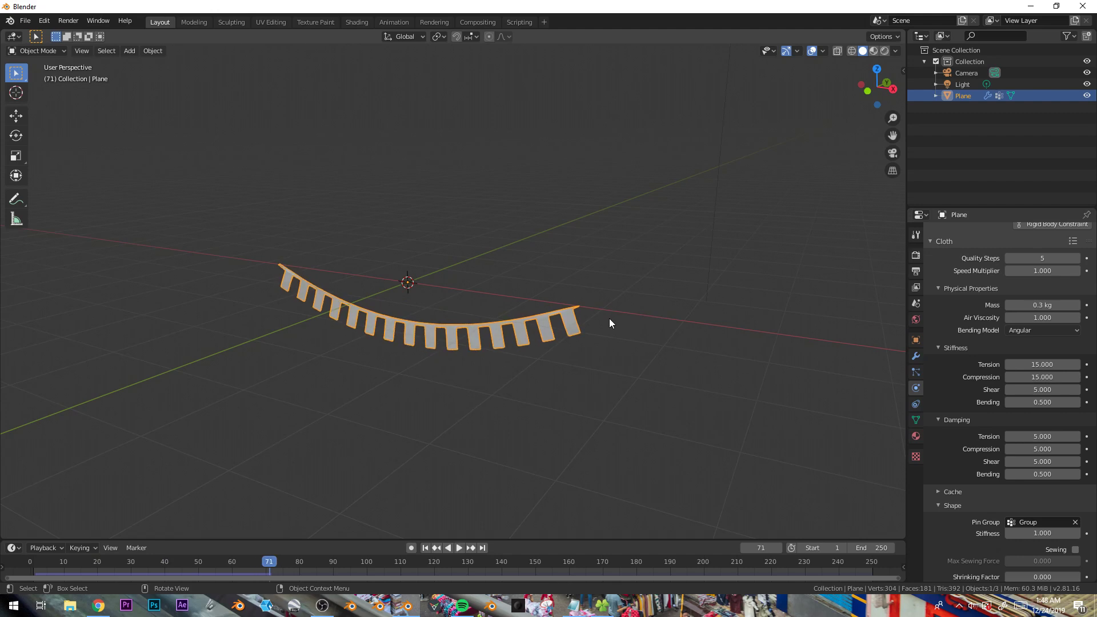
drag(64, 562, 30, 563)
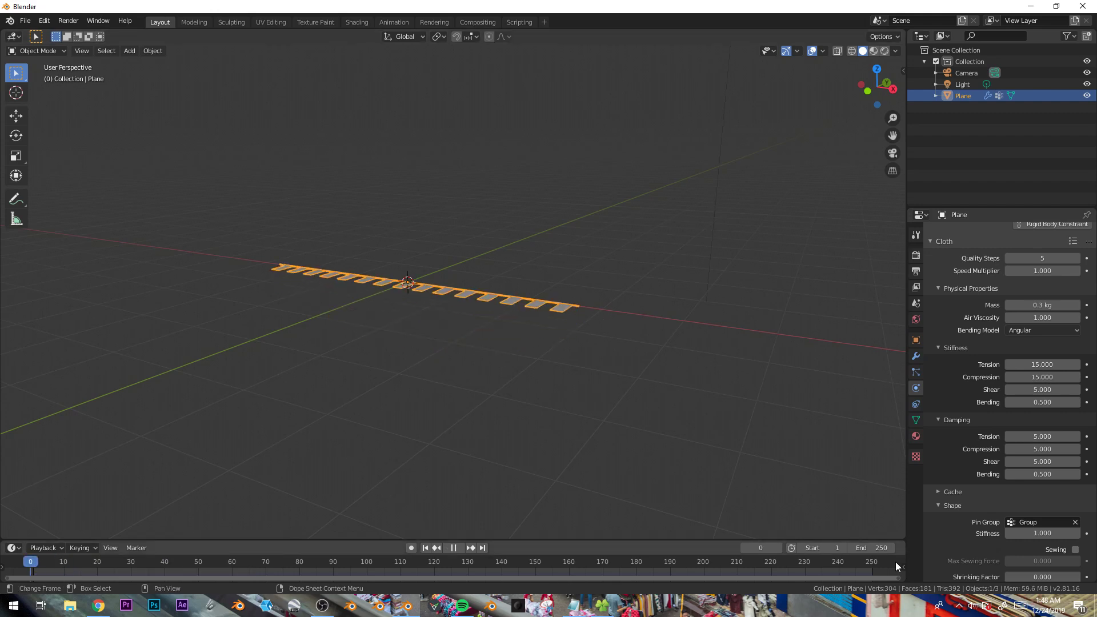
- In Edit Mode, select the garland's top strip and create a new material for the plane
middle_drag(682, 284, 582, 313)
key(Tab)
scroll(546, 297, up, 2)
shift+middle_drag(484, 303, 552, 313)
key(2)
key(1)
key(alt+a)
middle_drag(435, 301, 491, 313)
key(c)
key(Escape)
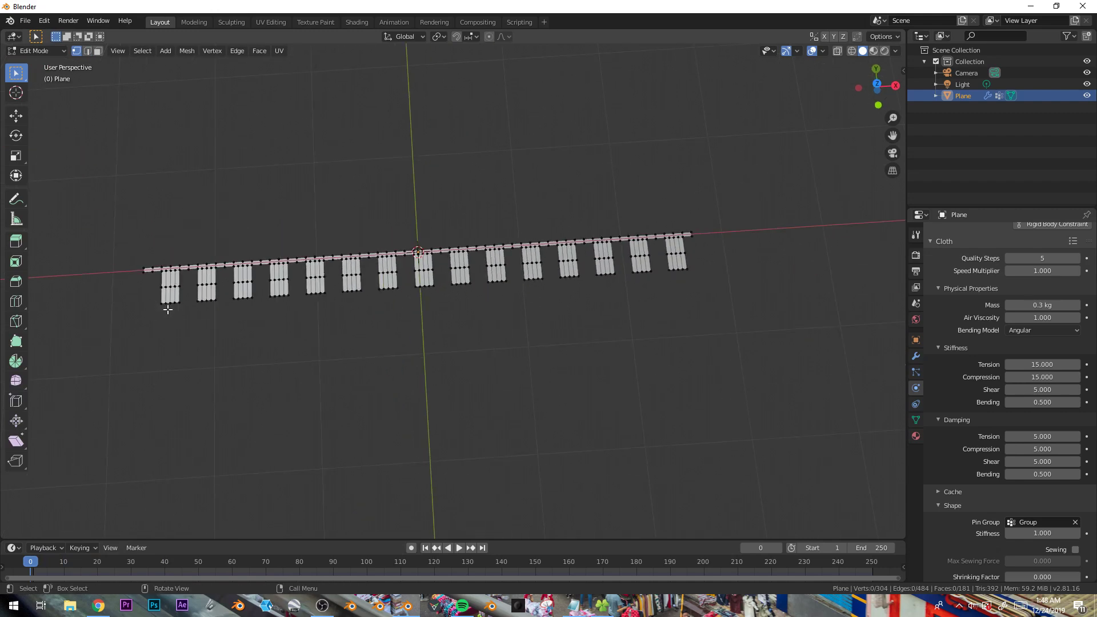
click(917, 436)
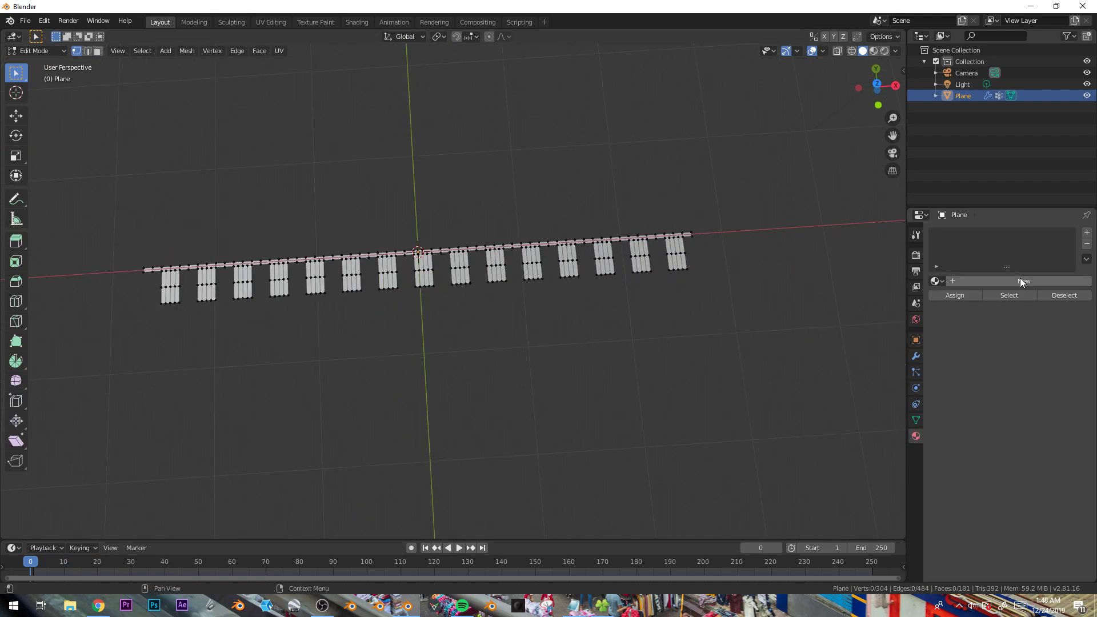
click(1020, 278)
key(Tab)
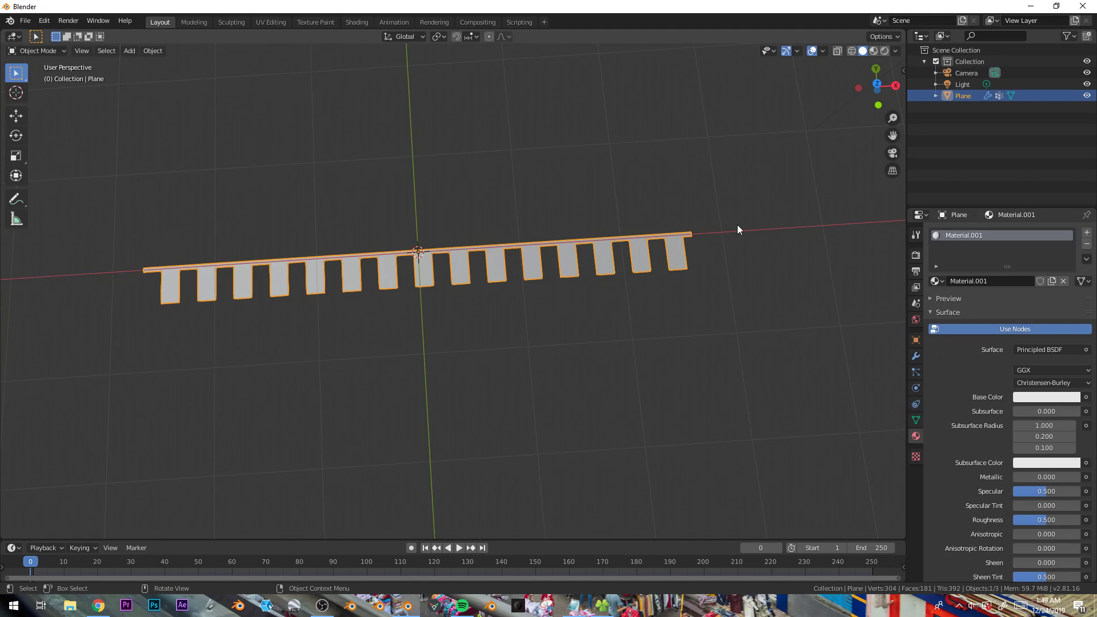
- Select all the flags, add a second material slot named red, and assign it to the flags
key(Tab)
key(c)
drag(700, 276, 164, 314)
key(Escape)
key(ctrl+KP_Add)
key(ctrl+KP_Add)
scroll(526, 248, up, 1)
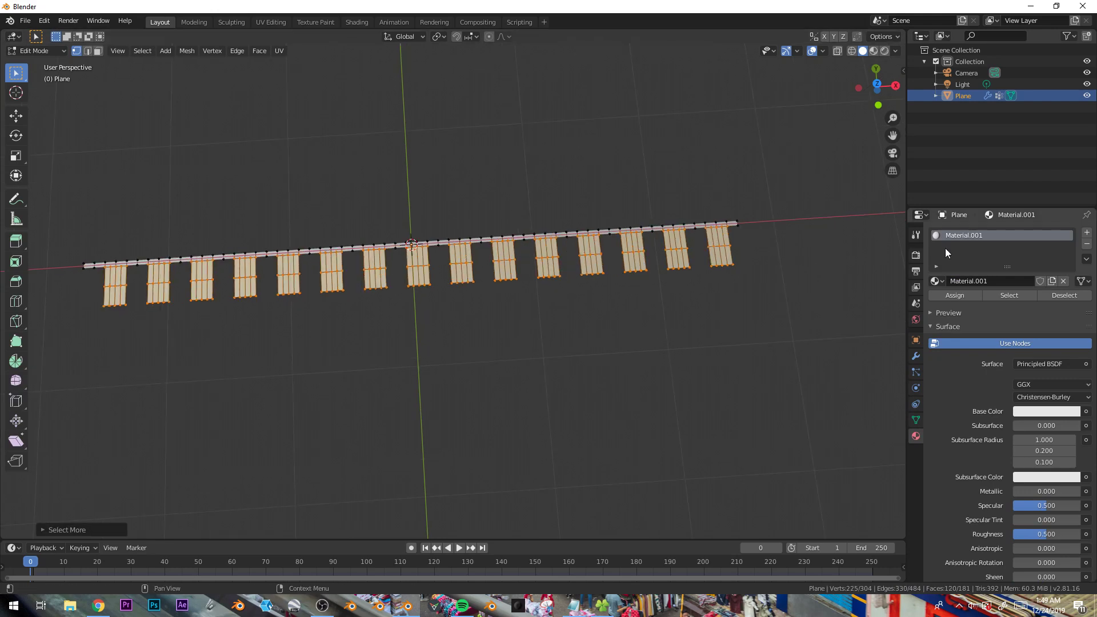
click(1088, 234)
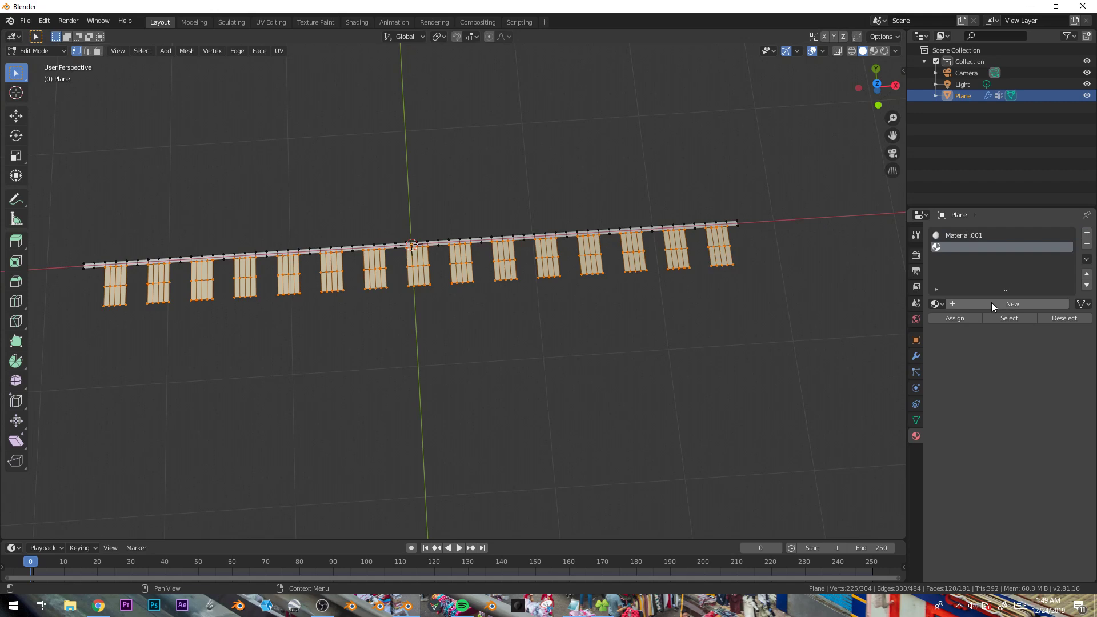
click(992, 303)
click(993, 303)
text(red)
key(Return)
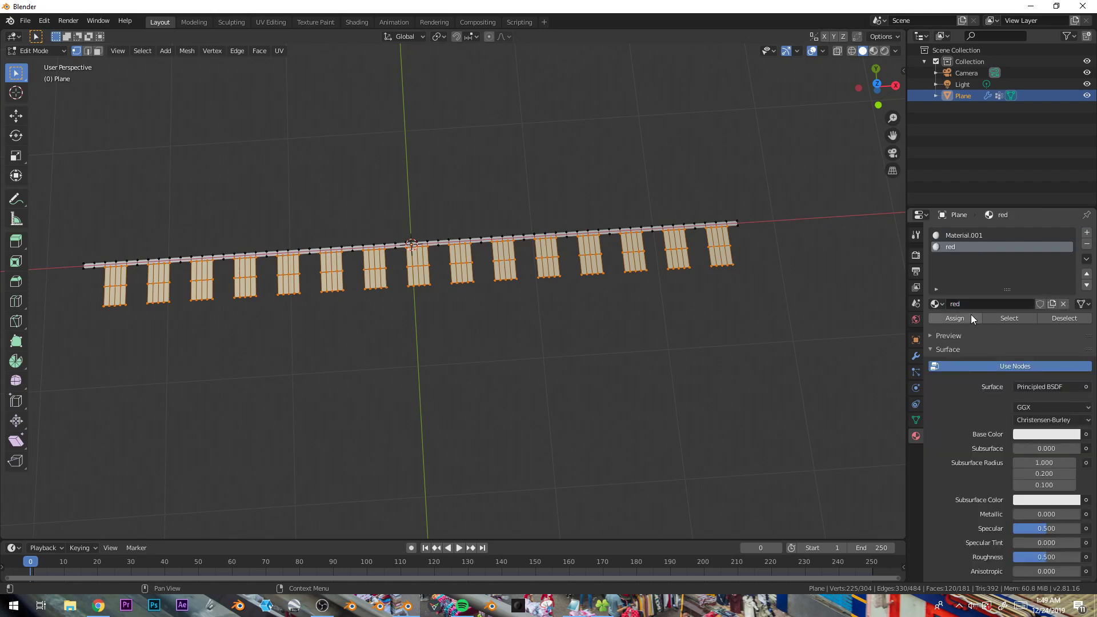
click(953, 318)
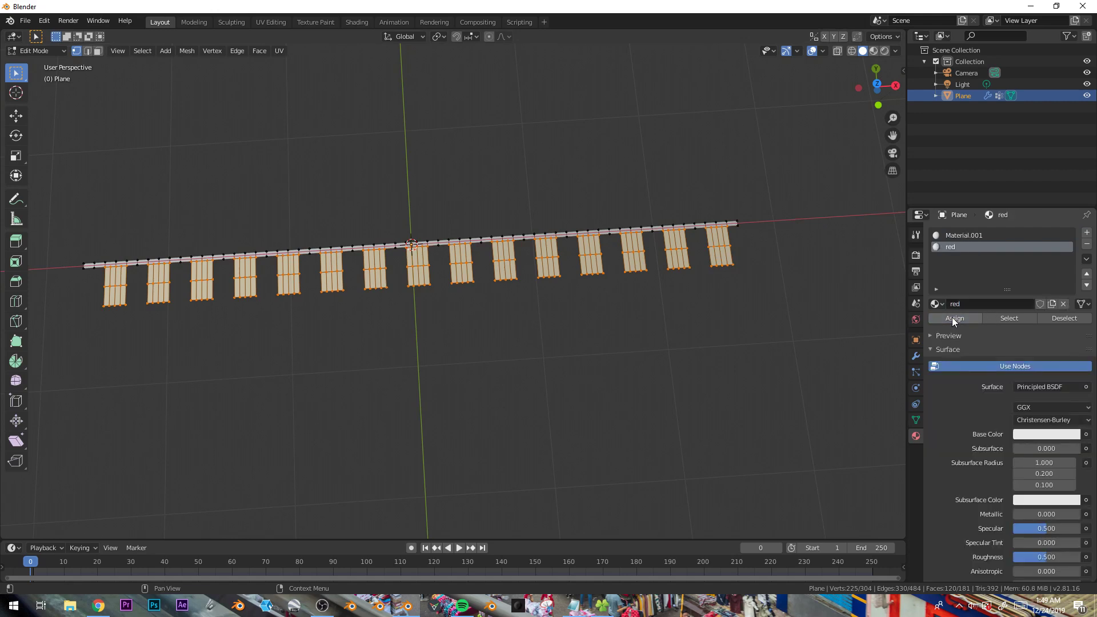
- Set the red material's base color to red and return to Object Mode
click(1037, 436)
click(1029, 353)
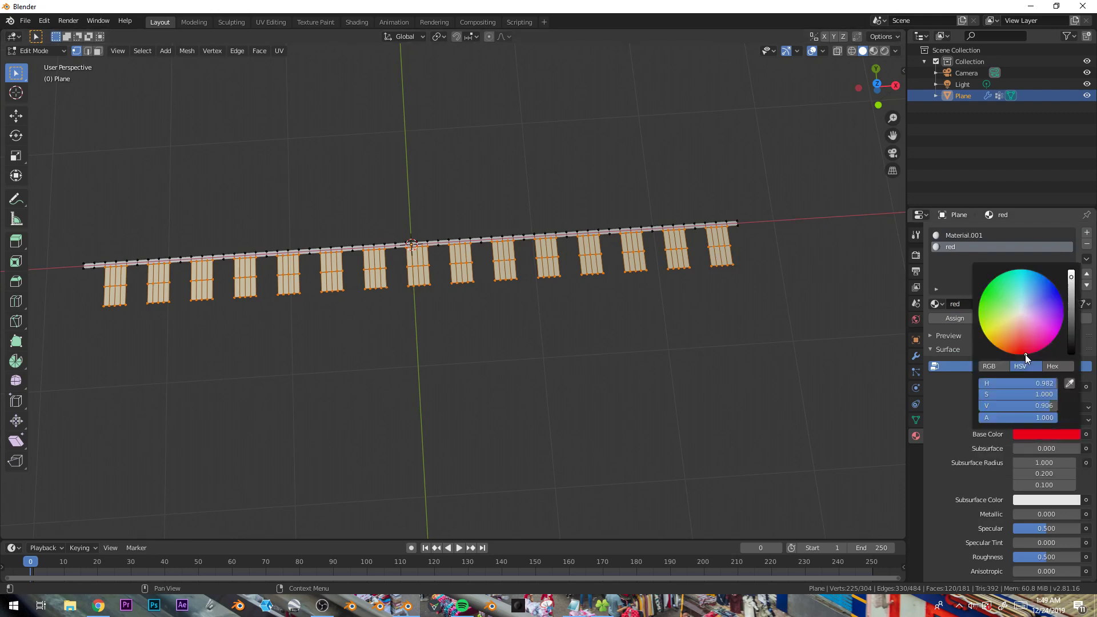
key(Tab)
- Set the red material's viewport display color to red
middle_drag(961, 437, 966, 229)
scroll(1004, 297, down, 5)
click(942, 559)
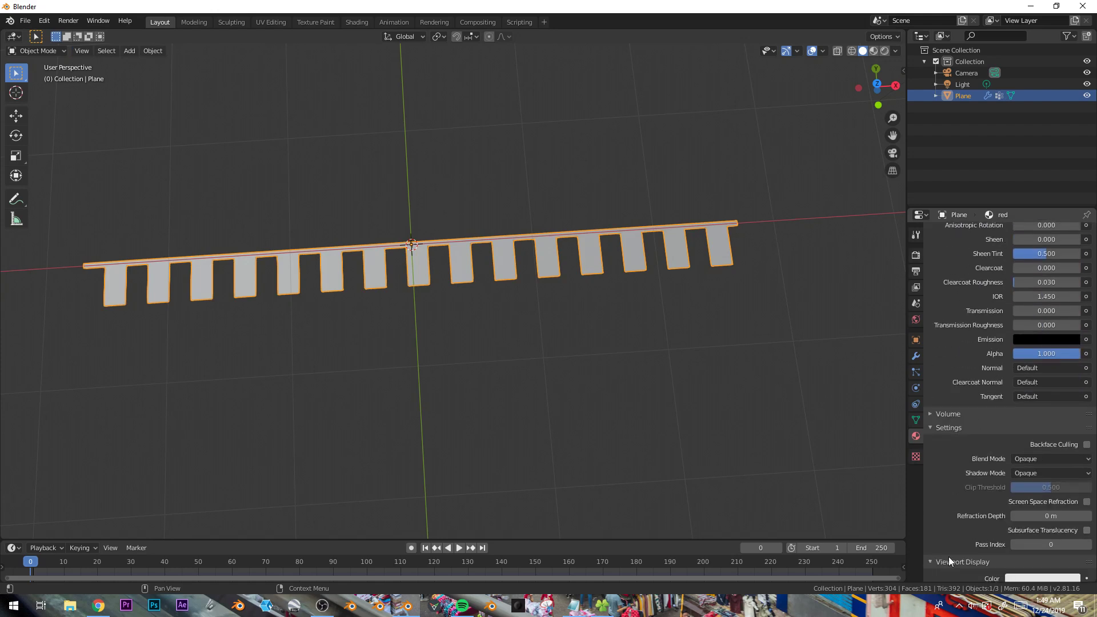
scroll(942, 558, down, 2)
click(1030, 533)
click(1025, 449)
- Play the cloth simulation and orbit around the garland to preview the colored flags
key(space)
middle_drag(703, 301, 636, 246)
middle_drag(599, 335, 565, 307)
key(space)
middle_drag(583, 399, 653, 382)
scroll(435, 489, up, 3)
middle_drag(435, 489, 378, 469)
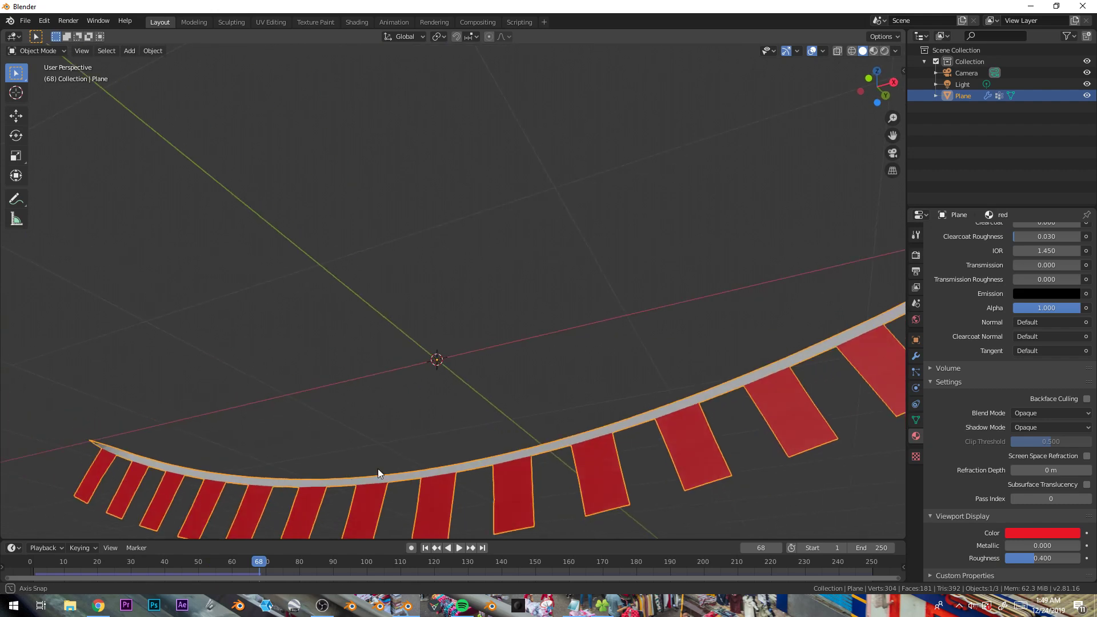
right_click(499, 392)
click(498, 392)
scroll(414, 447, down, 4)
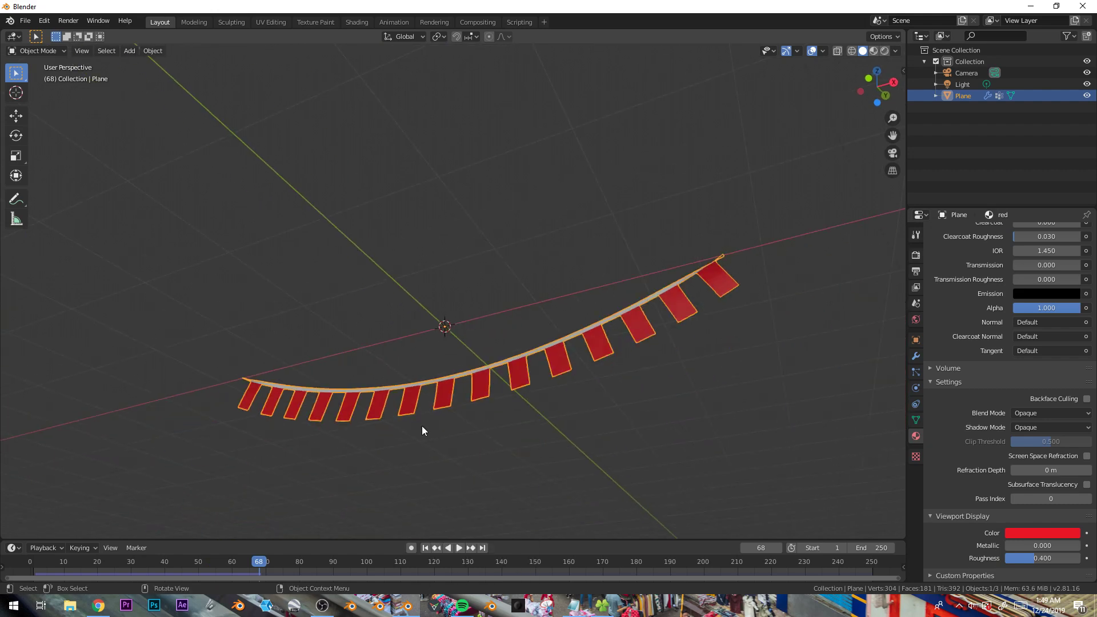
middle_drag(414, 449, 400, 492)
key(space)
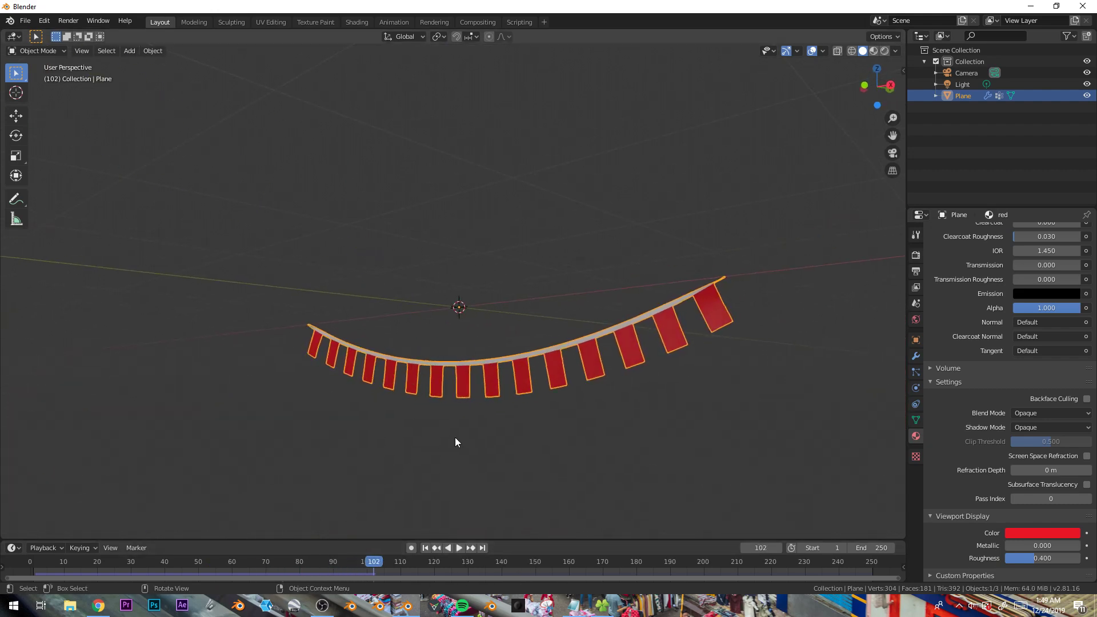
key(space)
- Switch to front view and add a new plane mesh
key(KP_1)
key(shift+a)
mouse_move(479, 214)
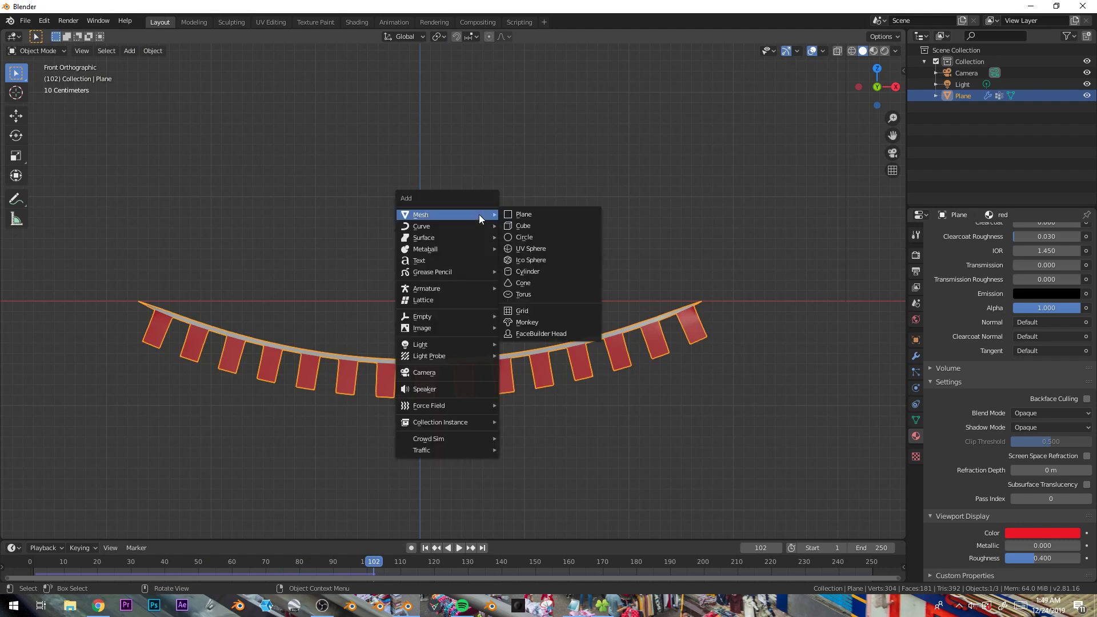
click(525, 214)
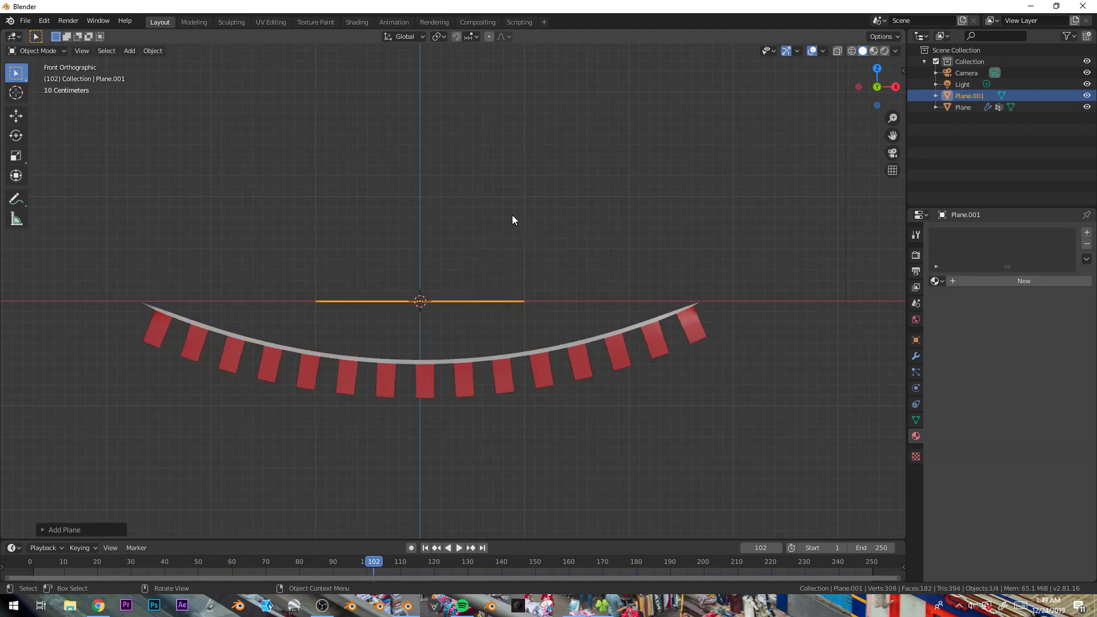
- Stand the new plane upright around the X axis and move it above the garland
key(r)
key(x)
click(518, 235)
key(g)
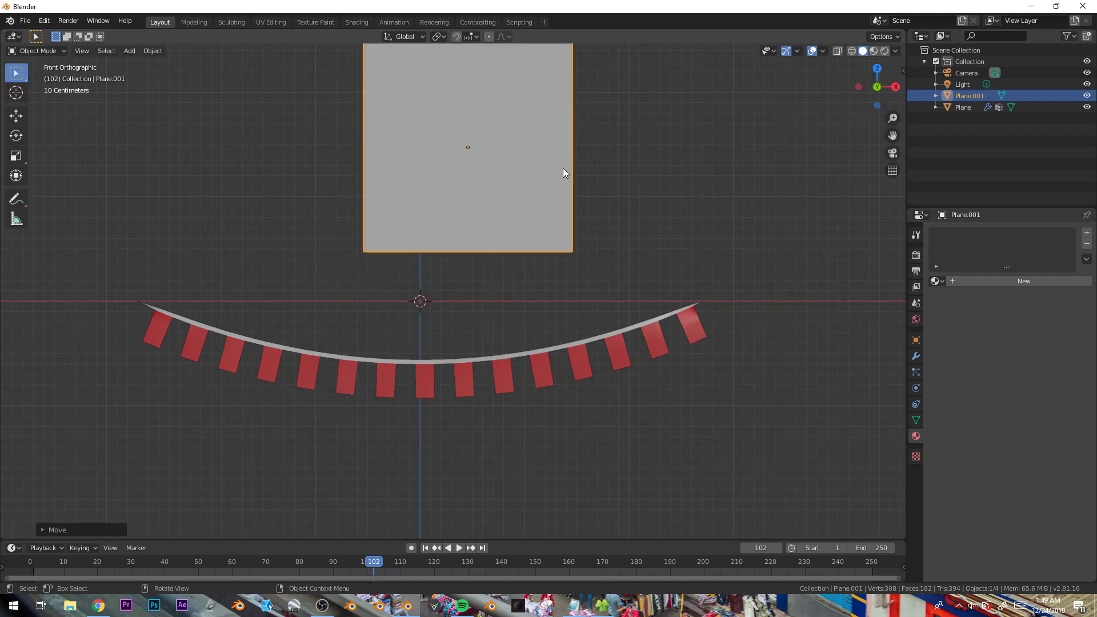
click(564, 168)
shift+middle_drag(563, 168, 543, 291)
- In Edit Mode, stretch the plane about 1.57 times along X
key(Tab)
key(s)
key(x)
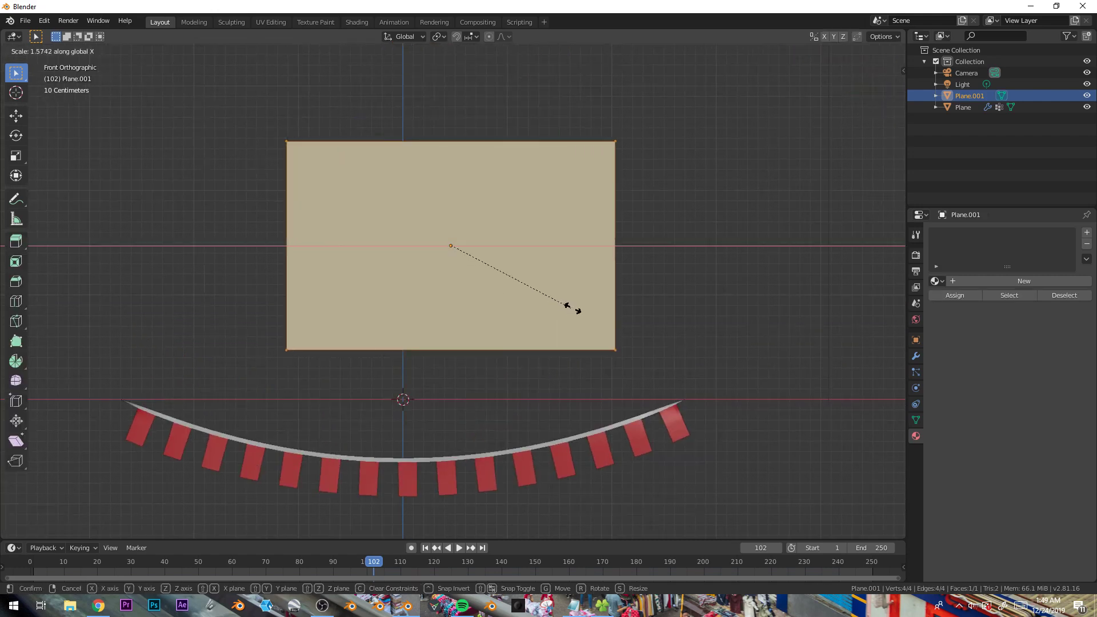
click(589, 312)
- Add six horizontal loop cuts across the plane
key(ctrl+r)
scroll(287, 227, up, 5)
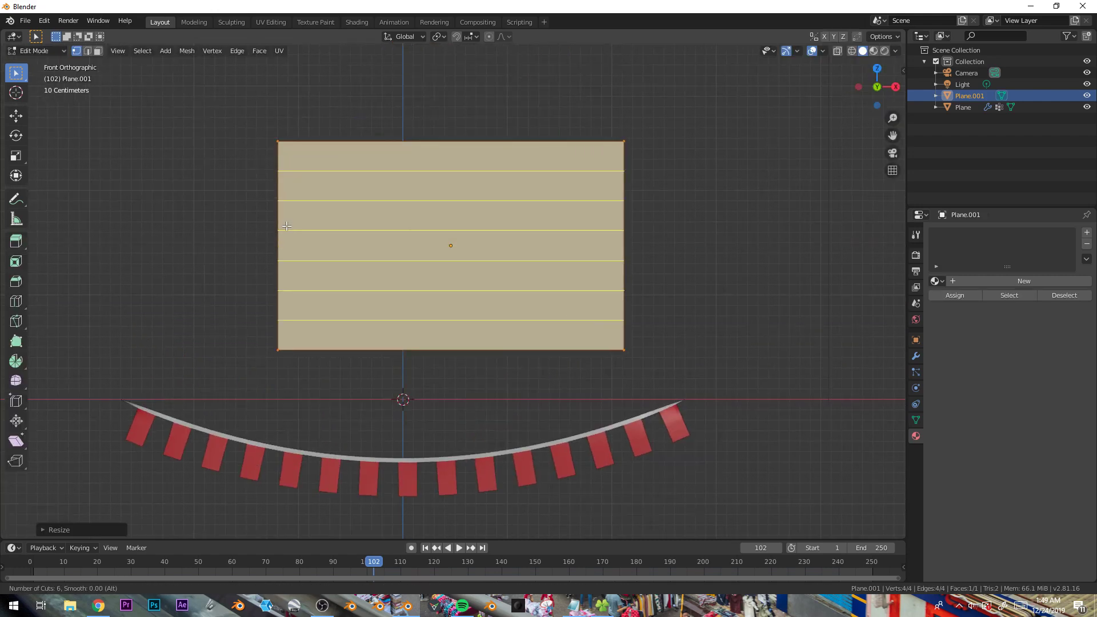
click(287, 227)
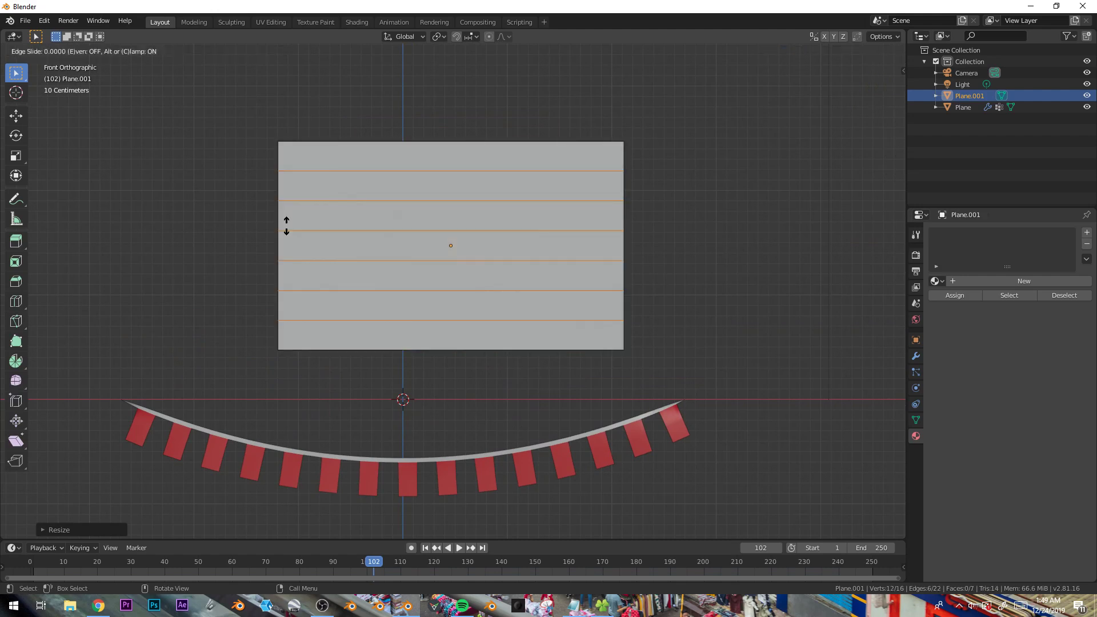
right_click(443, 146)
- Add vertical loop cuts across the plane and subdivide the whole grid once
key(ctrl+r)
scroll(447, 142, up, 5)
scroll(447, 142, up, 6)
click(457, 143)
right_click(464, 145)
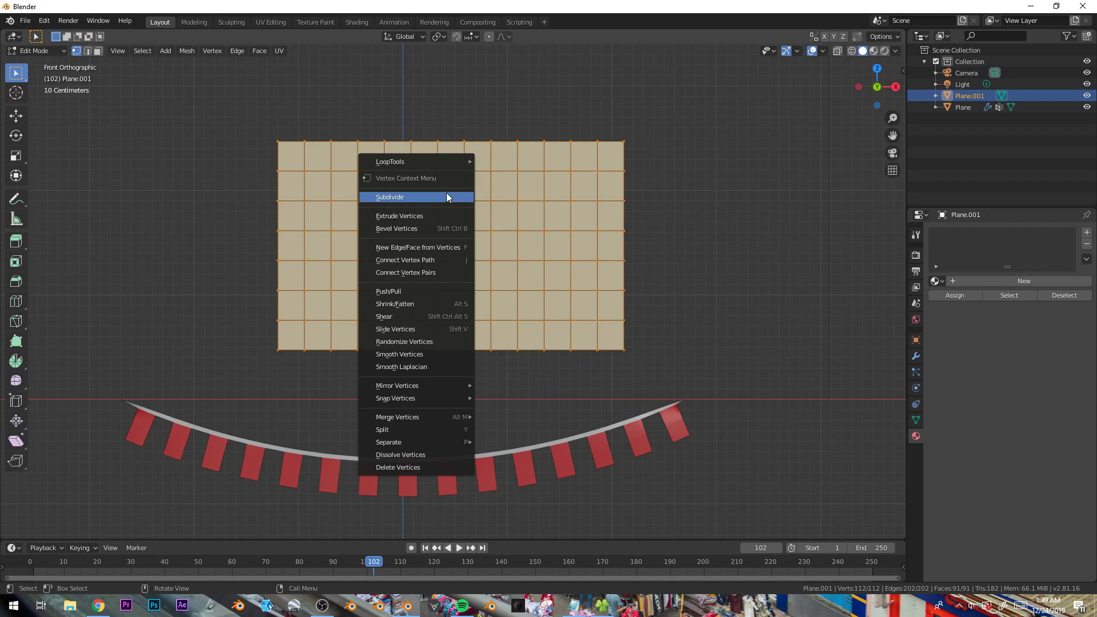
click(447, 195)
- Subdivide the plane a second time and undo that subdivision
right_click(447, 193)
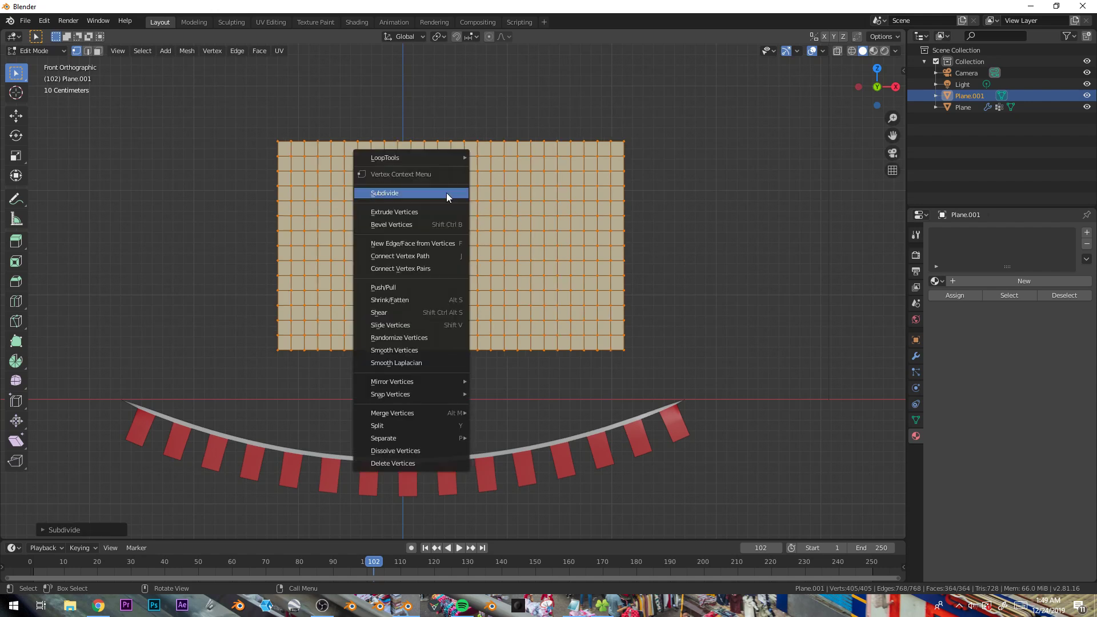
click(447, 193)
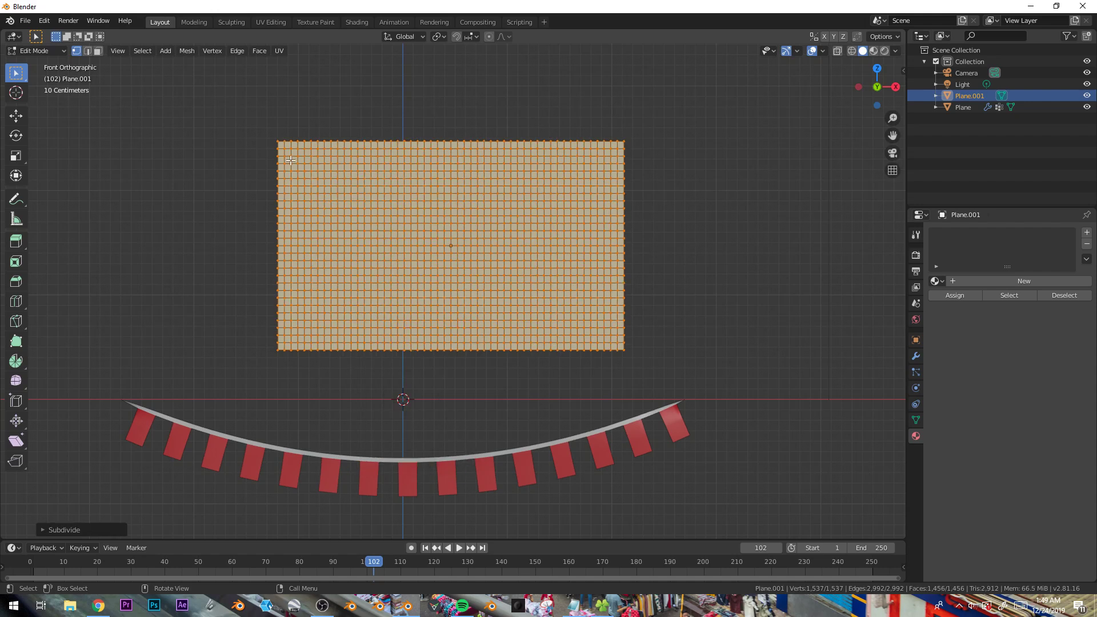
key(ctrl+z)
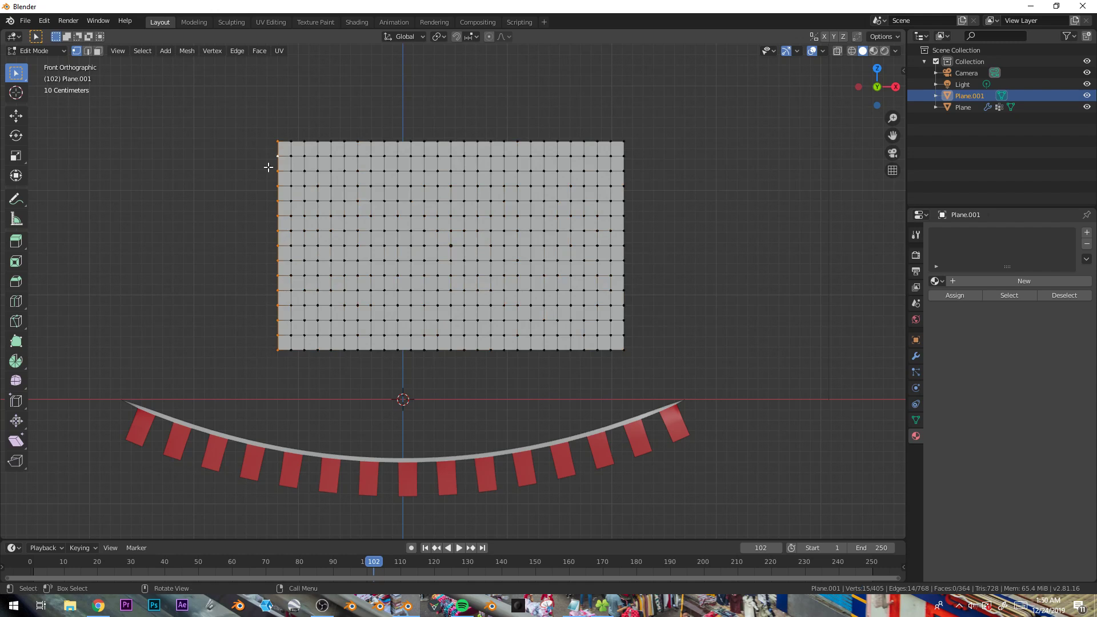
- Select the plane's left edge column of vertices
drag(247, 122, 286, 395)
key(c)
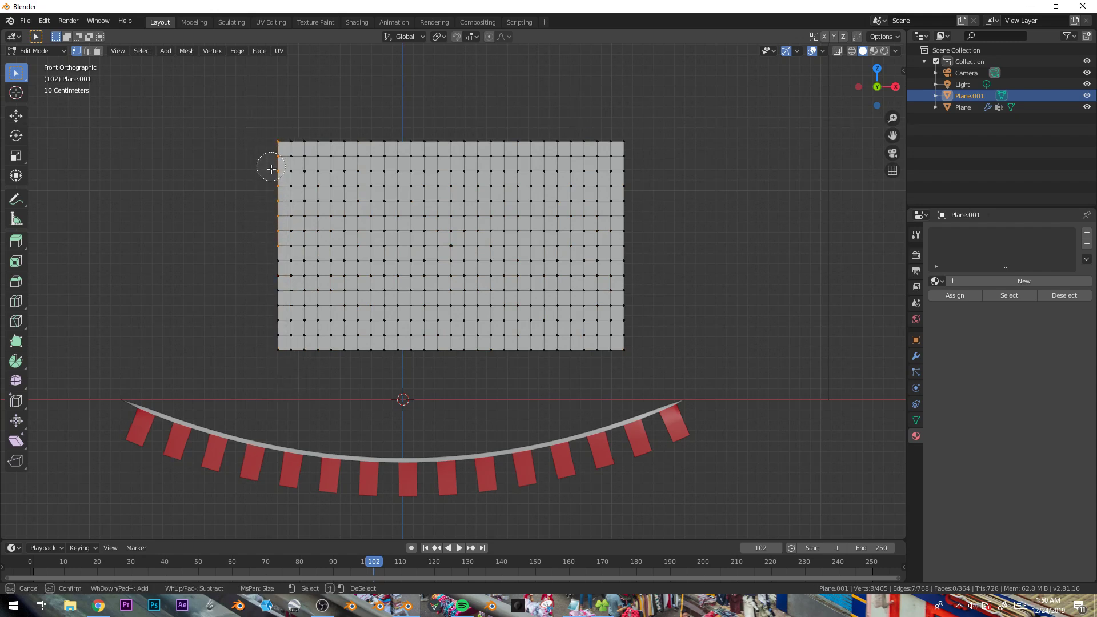
key(Escape)
key(alt+a)
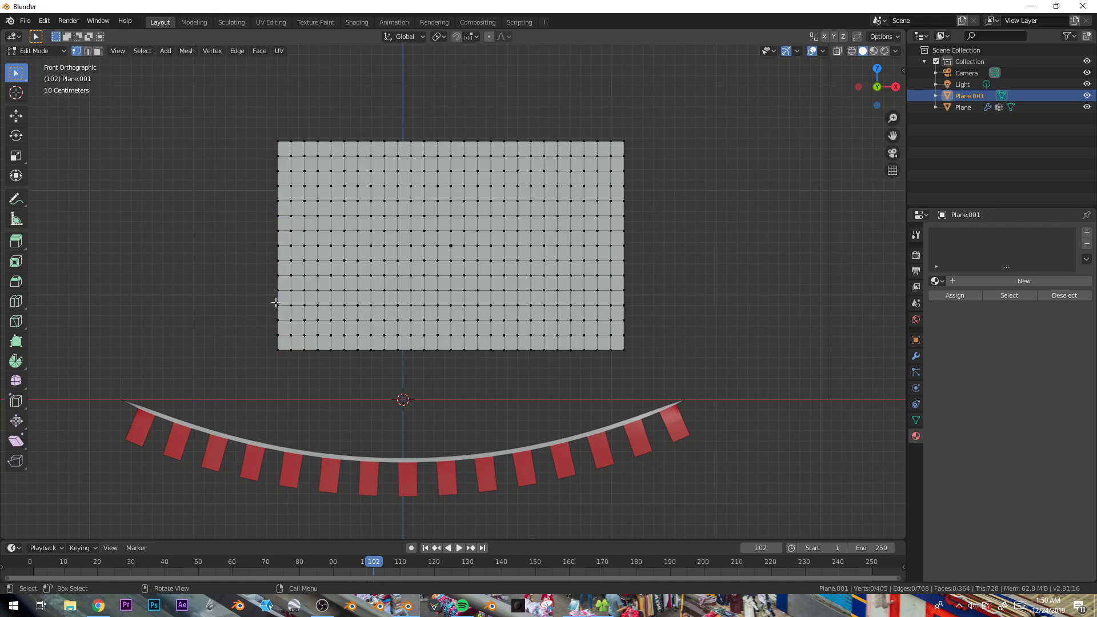
key(KP_7)
drag(231, 199, 282, 283)
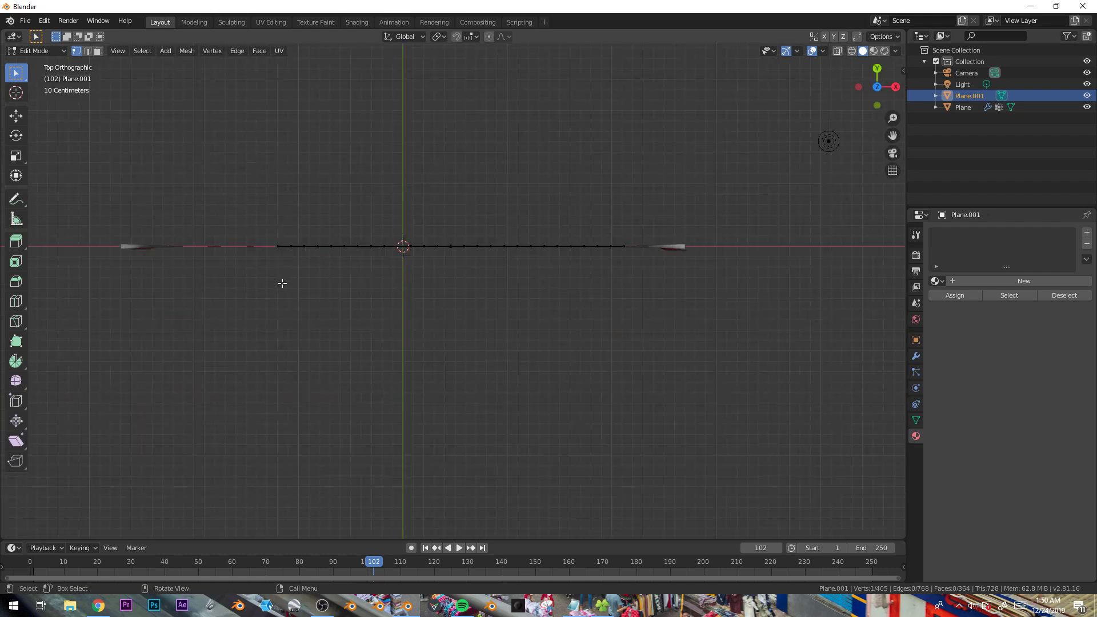
drag(243, 215, 282, 276)
middle_drag(282, 276, 347, 207)
key(KP_1)
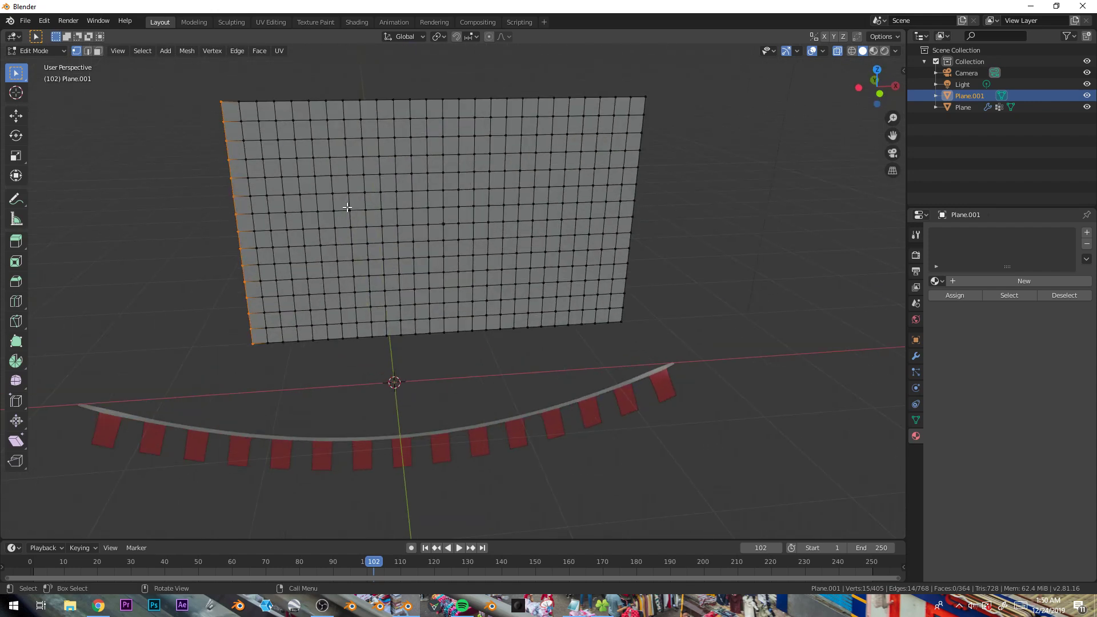
key(alt+a)
drag(191, 89, 251, 404)
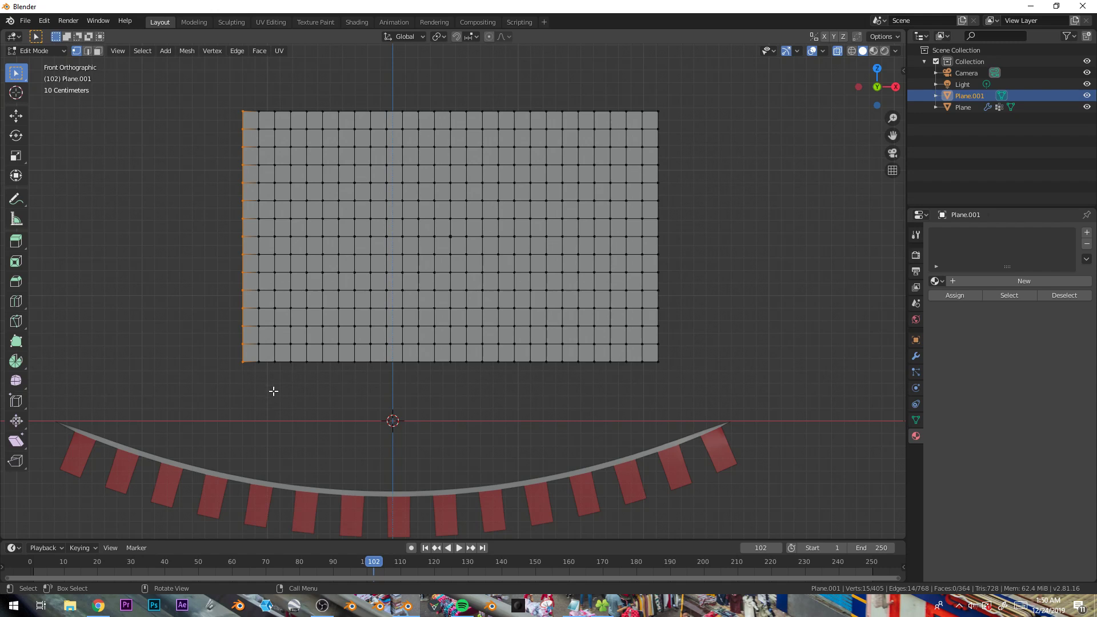
alt+click(371, 261)
alt+click(404, 262)
alt+click(499, 263)
alt+click(563, 263)
alt+click(488, 255)
alt+click(386, 256)
alt+click(275, 260)
alt+click(260, 302)
alt+click(322, 283)
alt+click(240, 266)
- Add a vertex group for the selected left-edge vertices
click(916, 421)
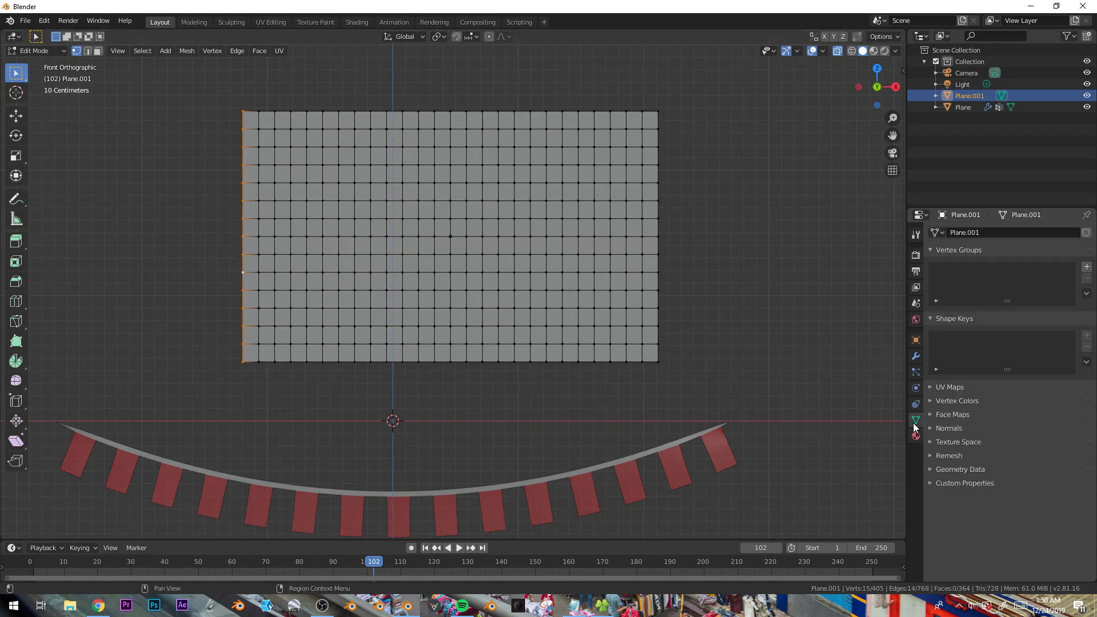
click(1087, 269)
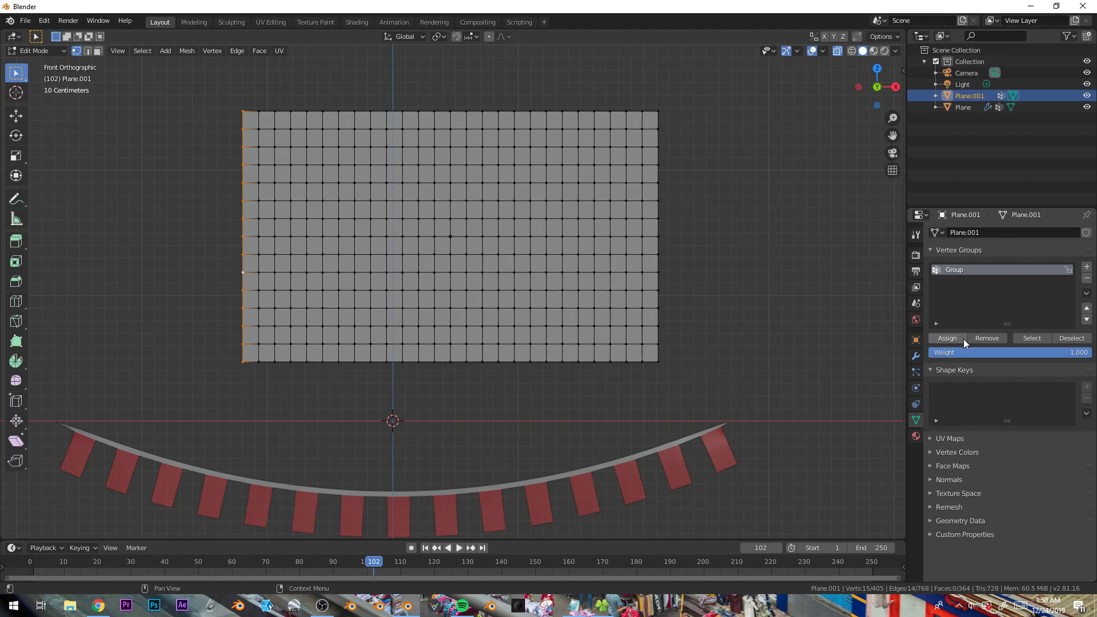
- Enable Cloth physics on the plane, set the Shape pin group to Group, and return to Object Mode
click(917, 388)
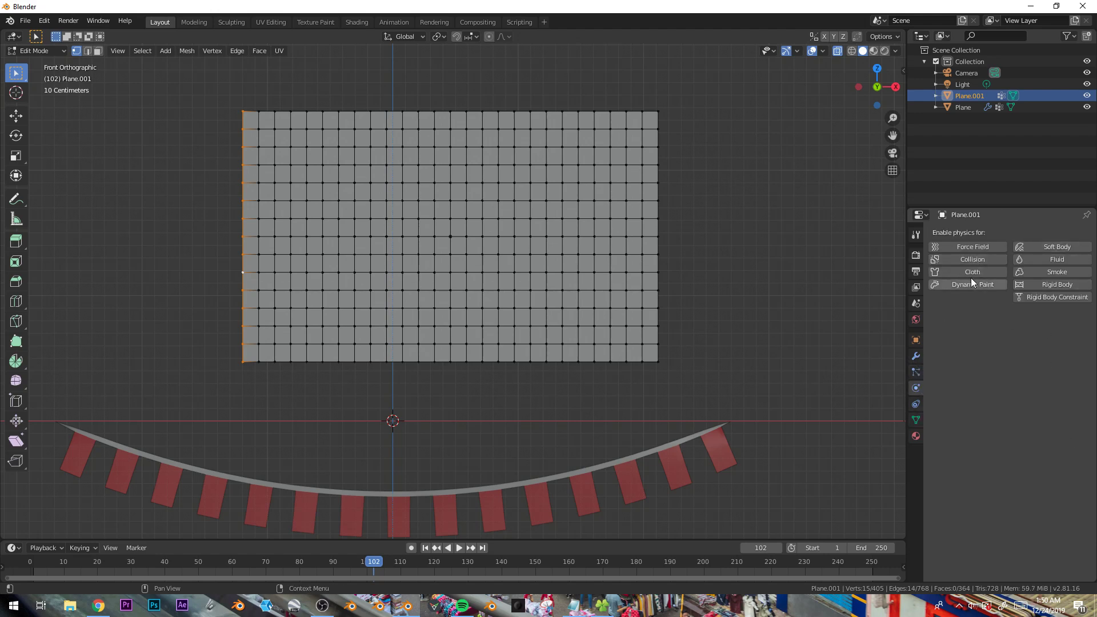
click(973, 272)
scroll(1022, 273, down, 5)
click(1028, 463)
click(1023, 476)
key(Tab)
- Play the cloth simulation to preview the pinned flag plane
scroll(425, 267, down, 2)
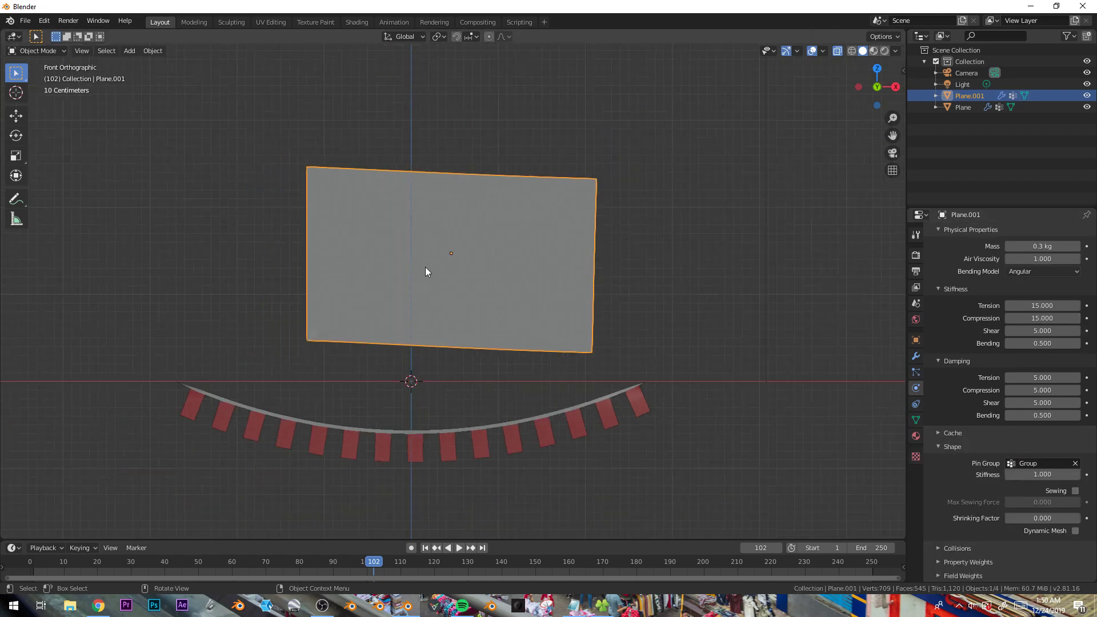
key(space)
right_click(423, 270)
click(406, 273)
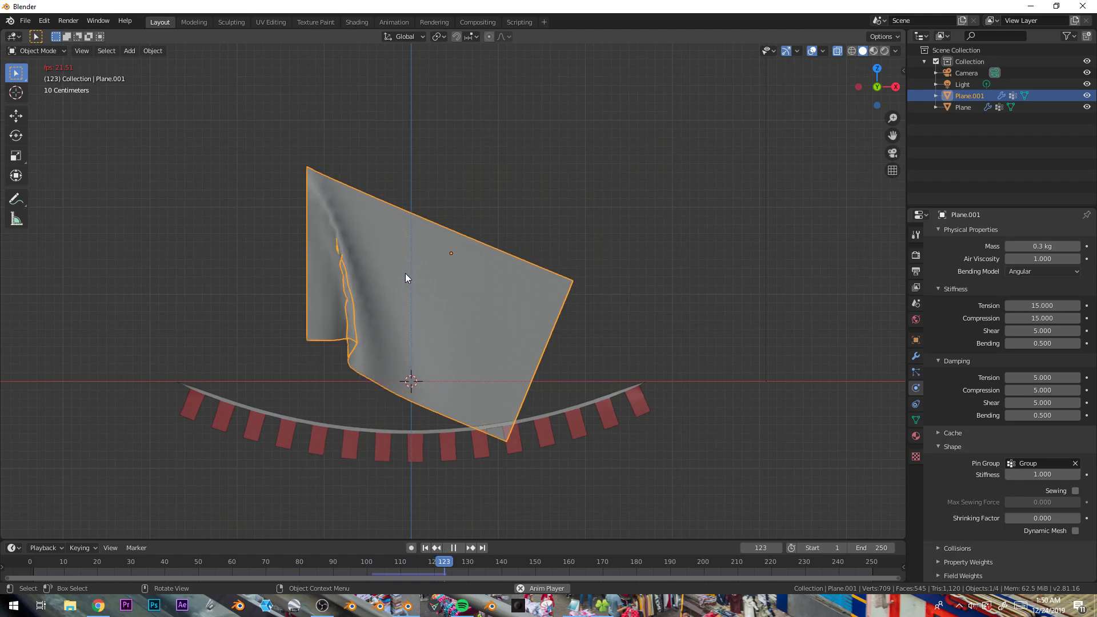
click(370, 320)
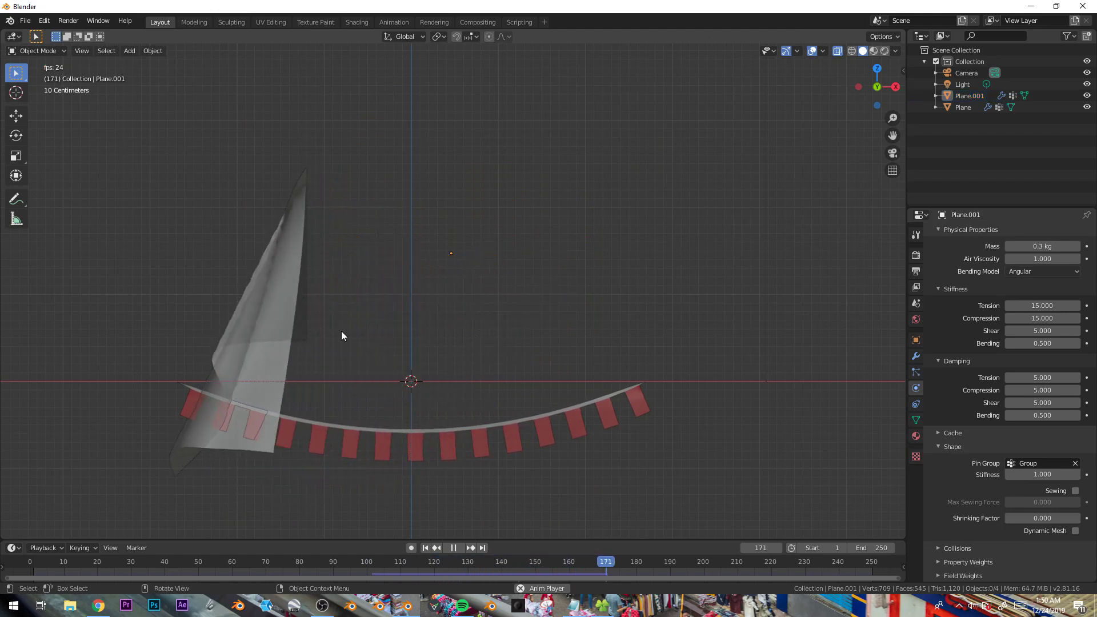
key(space)
- Add a Wind force field to the scene
key(shift+a)
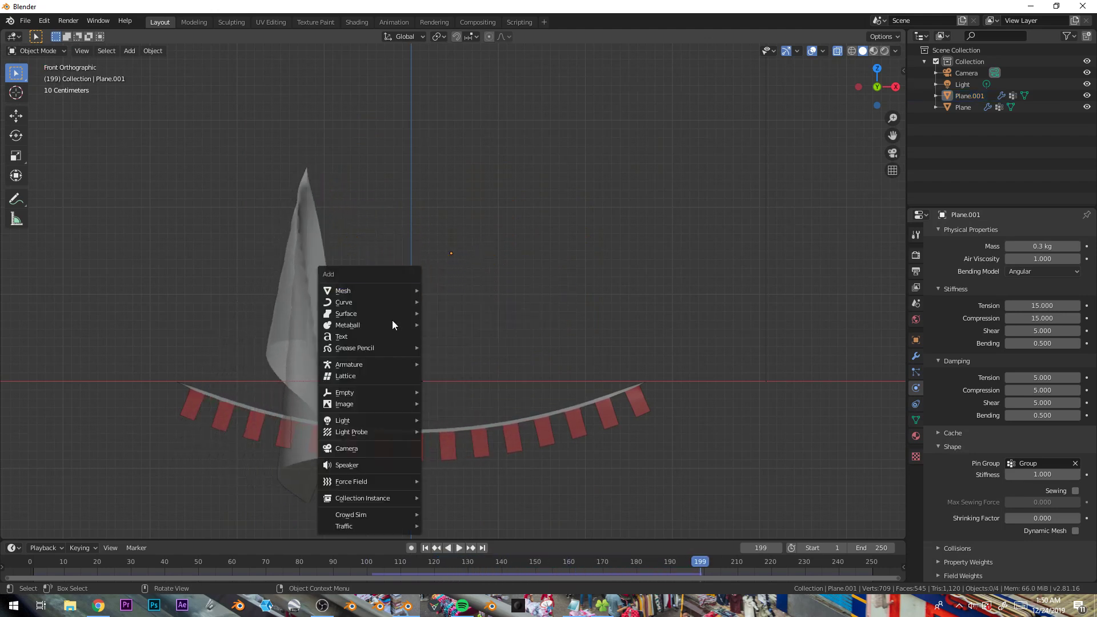
mouse_move(394, 484)
click(474, 343)
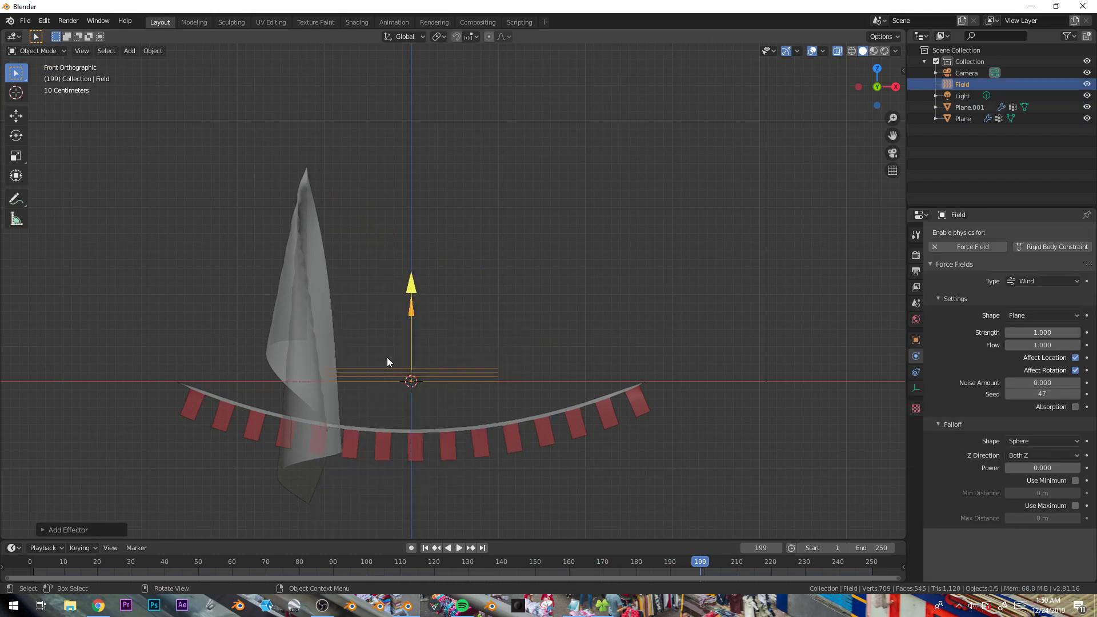
- Move and rotate the wind field to blow sideways from the cloth's left, and set its strength to 178.3
key(g)
click(241, 266)
key(r)
click(248, 505)
key(g)
click(200, 444)
drag(1021, 334, 1075, 334)
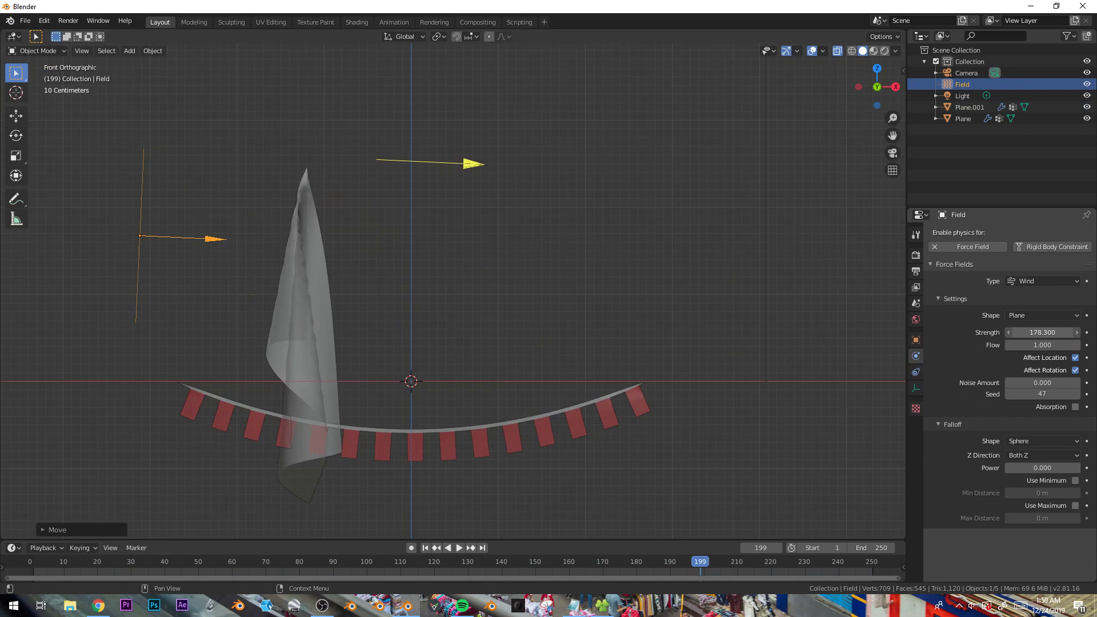
- Play and stop the simulation to preview the flag blown by the wind
key(space)
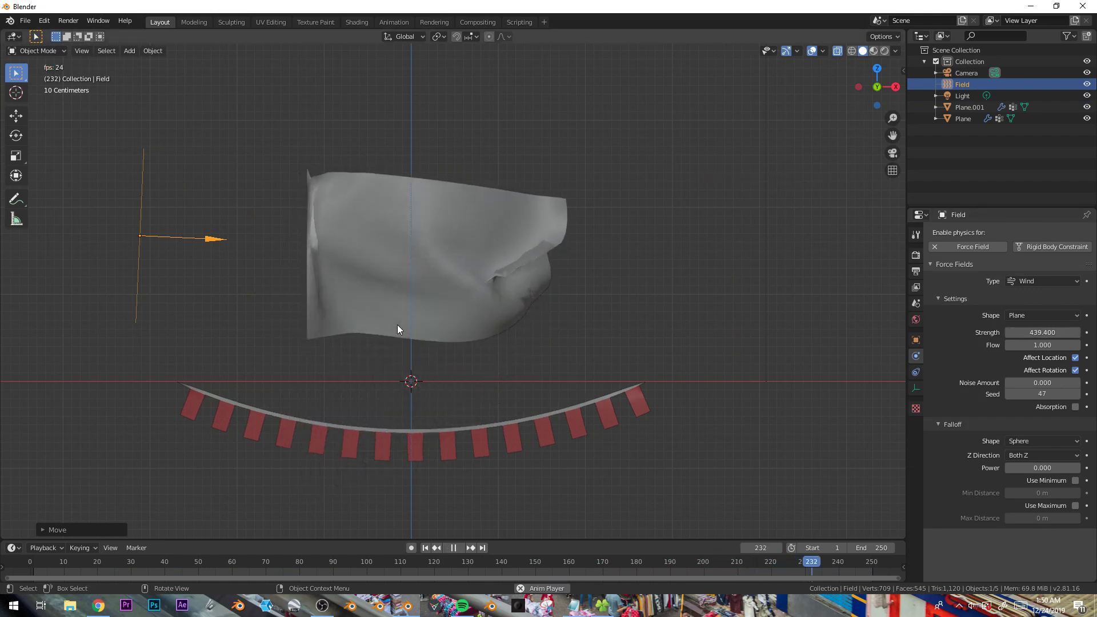
key(space)
- Give the flag plane a new material whose Base Color is an Image Texture opened from banner1d.png
click(395, 306)
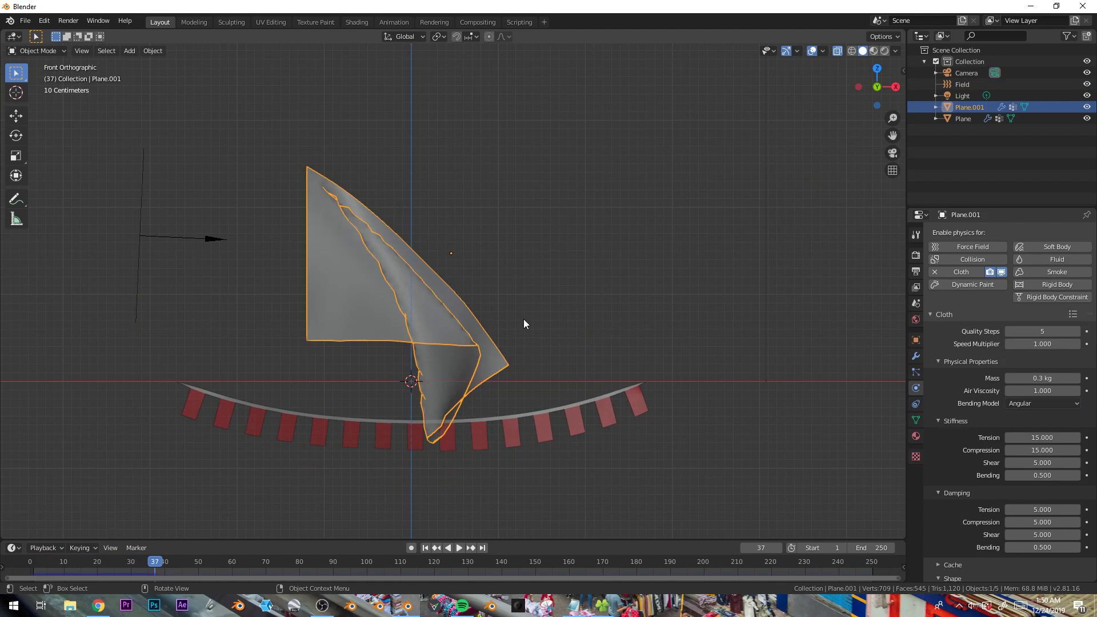
click(917, 436)
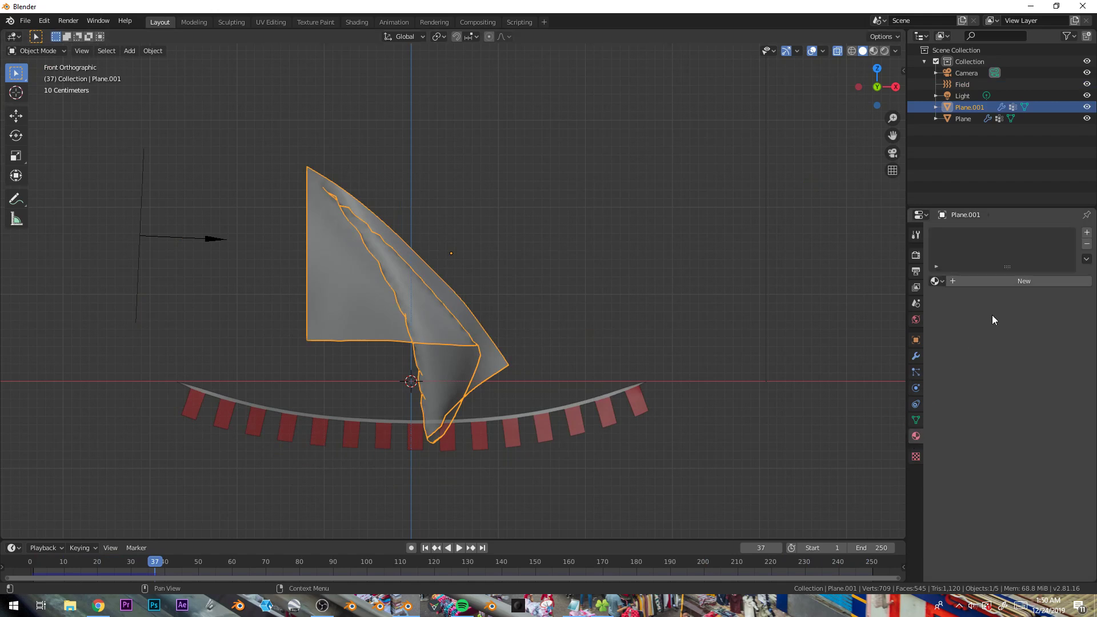
click(1021, 284)
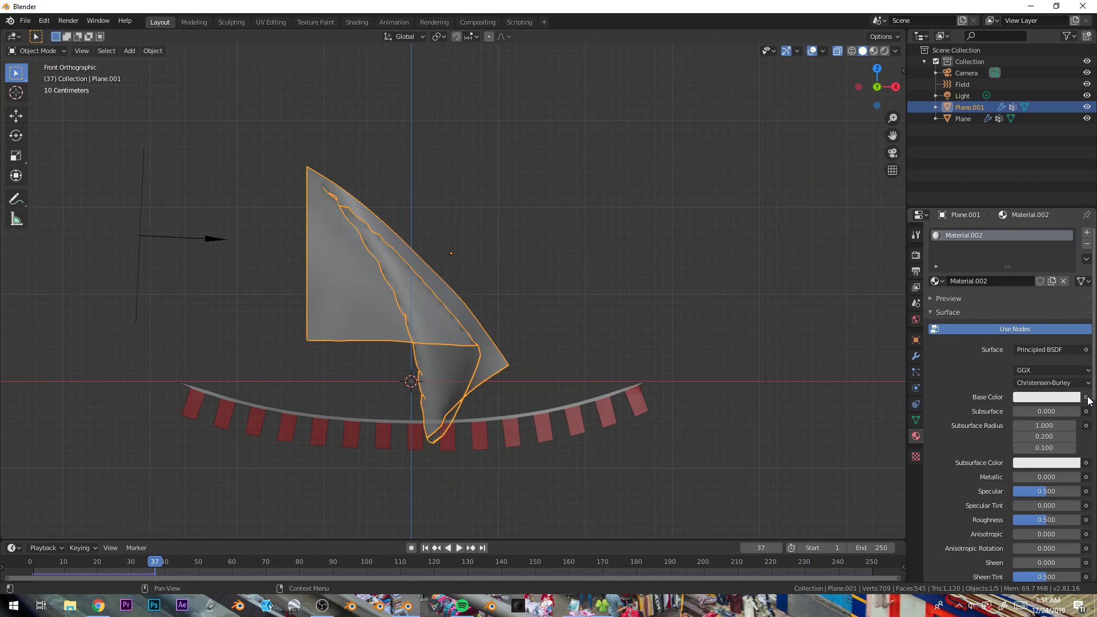
click(1086, 397)
click(874, 473)
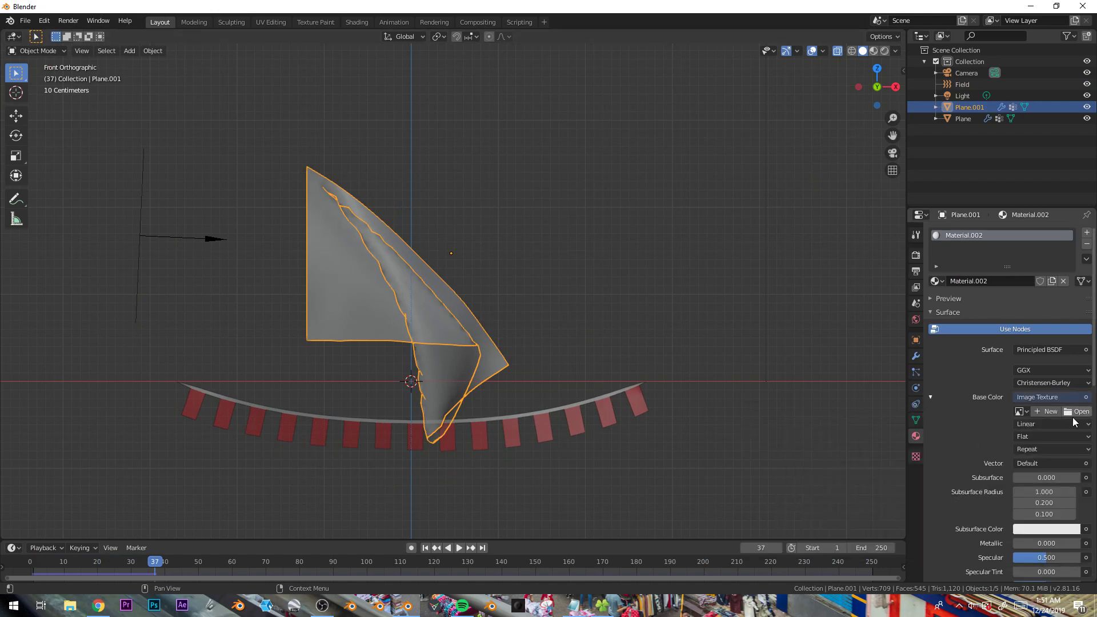
click(1078, 411)
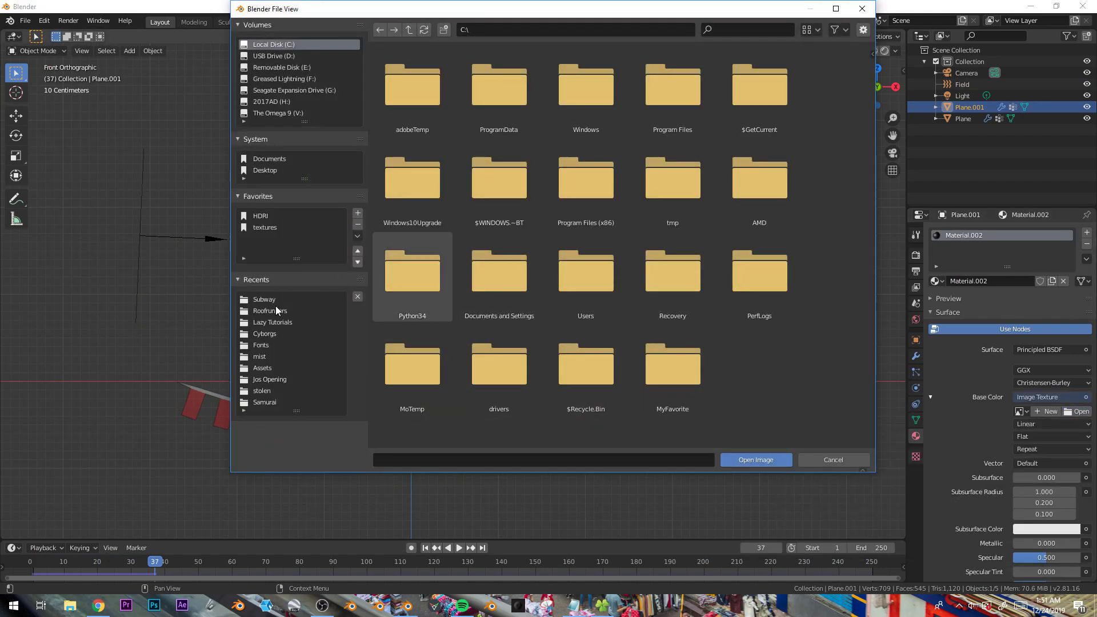
click(283, 300)
scroll(571, 240, down, 2)
click(599, 223)
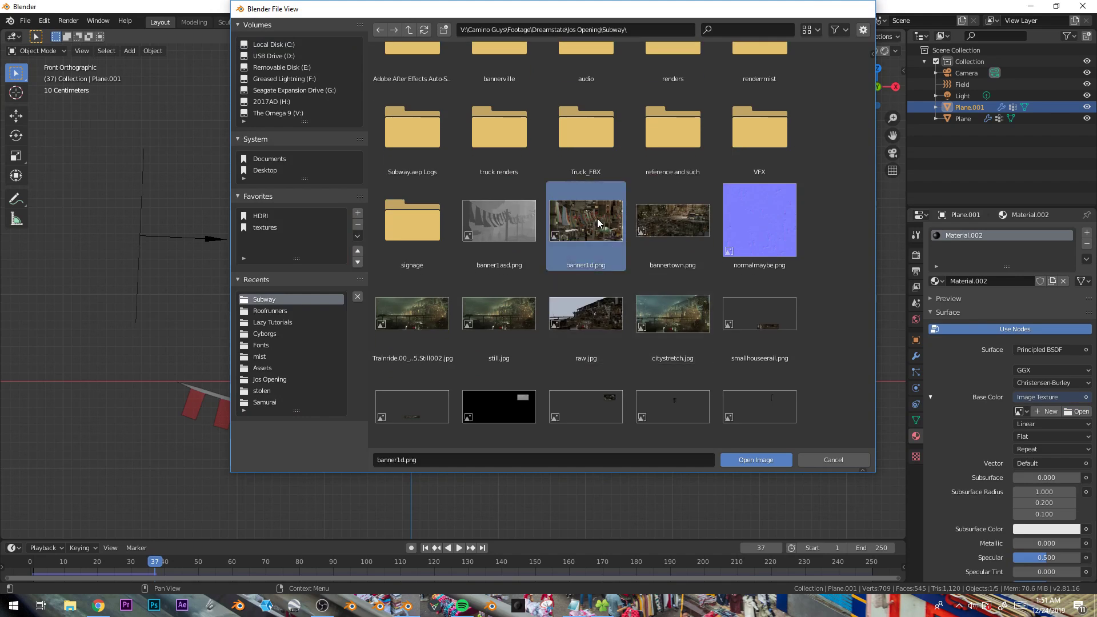
double_click(599, 223)
- Switch the viewport to Material Preview shading and orbit around the textured flag
key(z)
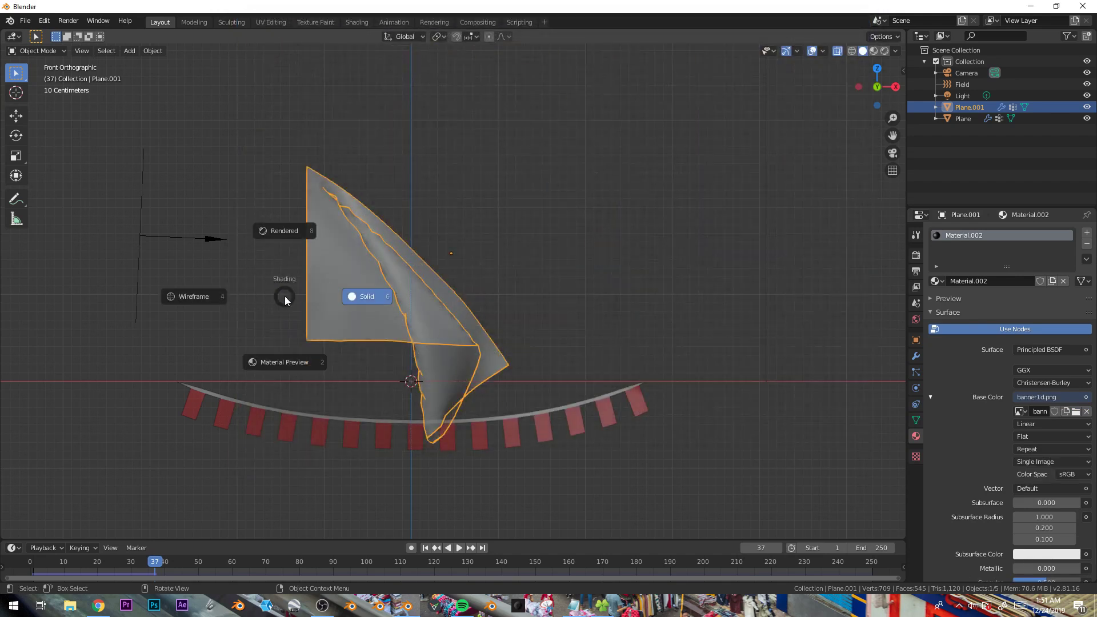
click(298, 355)
middle_drag(389, 359, 444, 356)
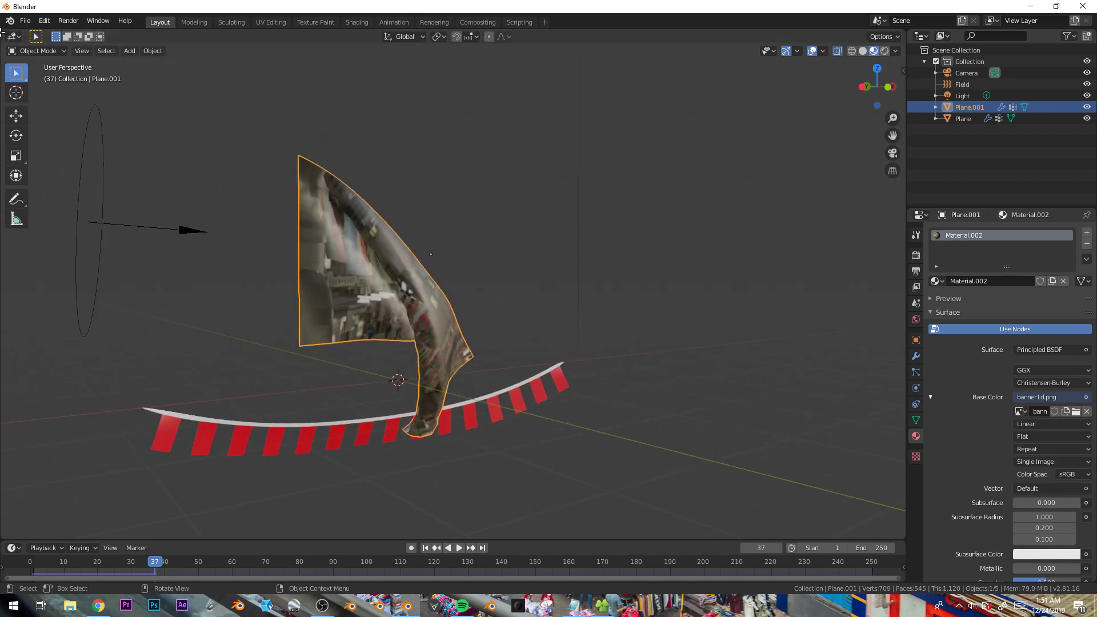
- Open the UV Editing workspace and set its 3D viewport to Material Preview shading
click(272, 23)
key(Tab)
scroll(713, 289, up, 4)
key(z)
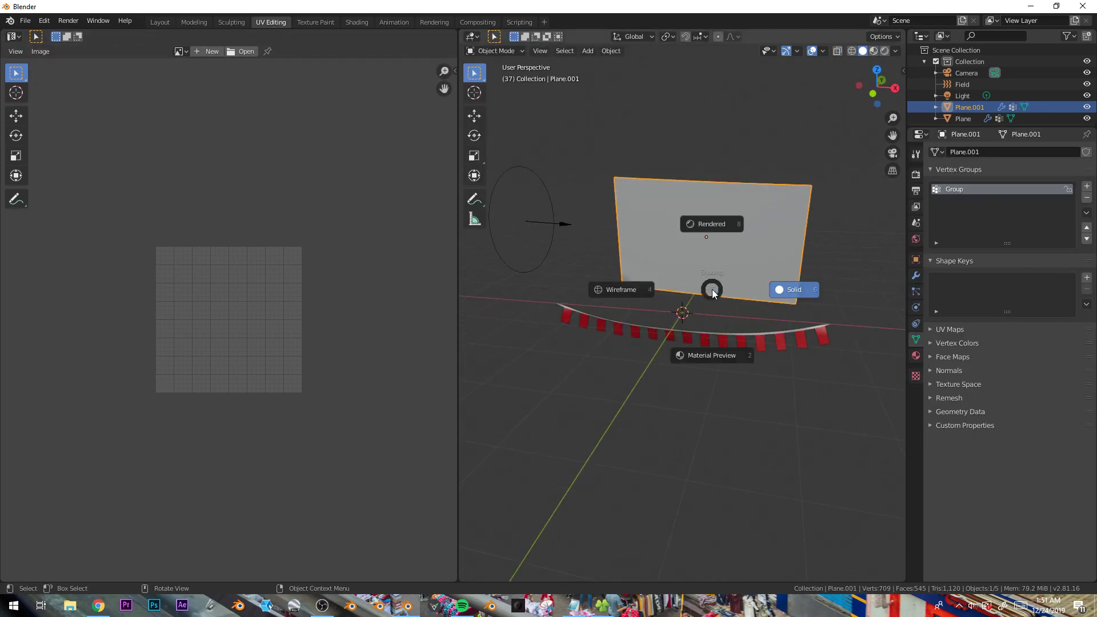
click(702, 346)
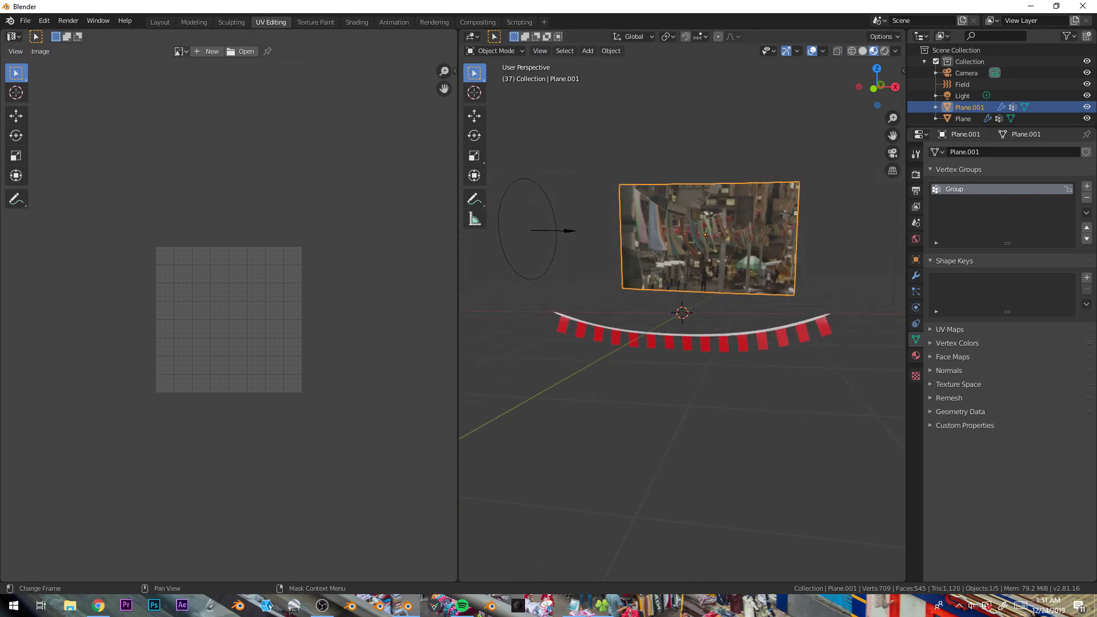
- Display the banner1d.png image in the UV editor and frame it
click(181, 52)
click(187, 67)
key(Home)
- Select all the flag's vertices in Edit Mode and try scaling their UVs down on the image
key(Tab)
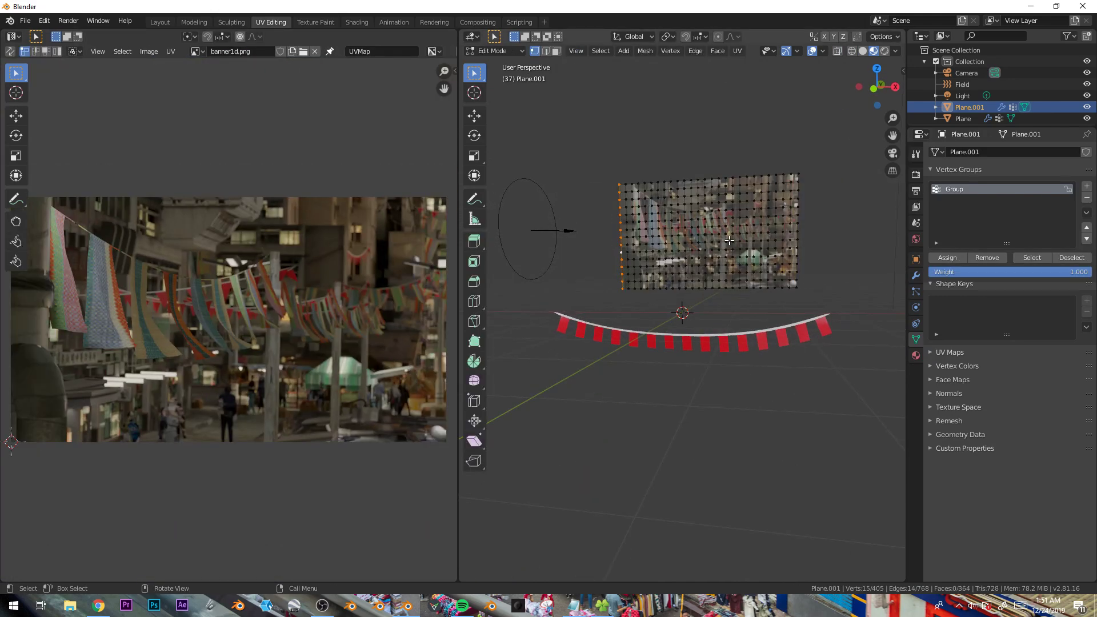
key(a)
scroll(406, 407, down, 1)
key(a)
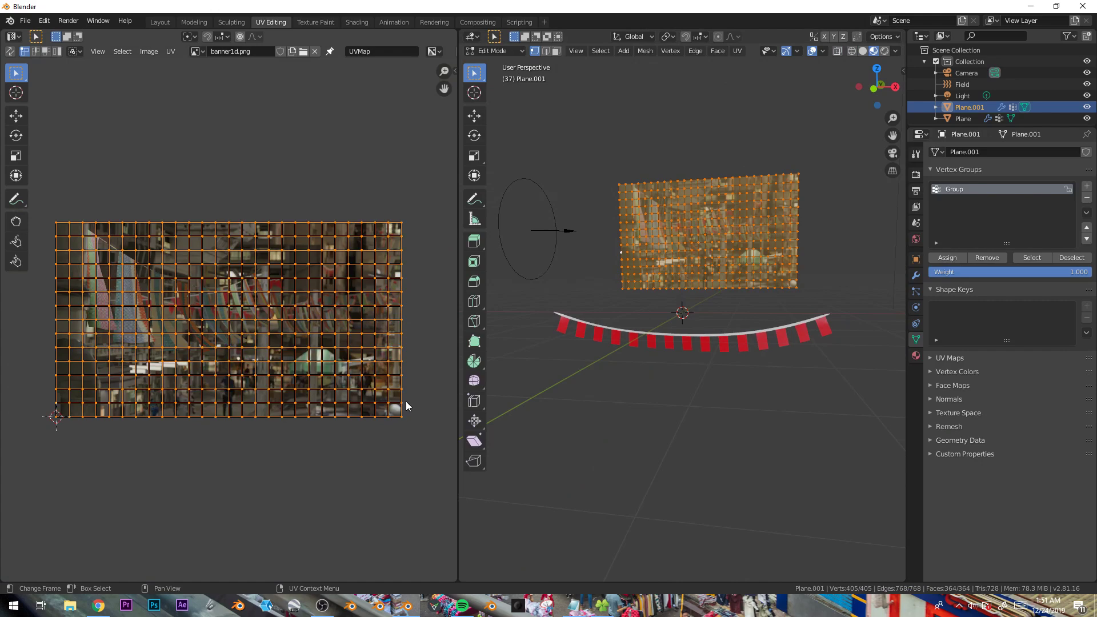
key(s)
right_click(420, 321)
scroll(690, 242, up, 1)
scroll(691, 243, up, 1)
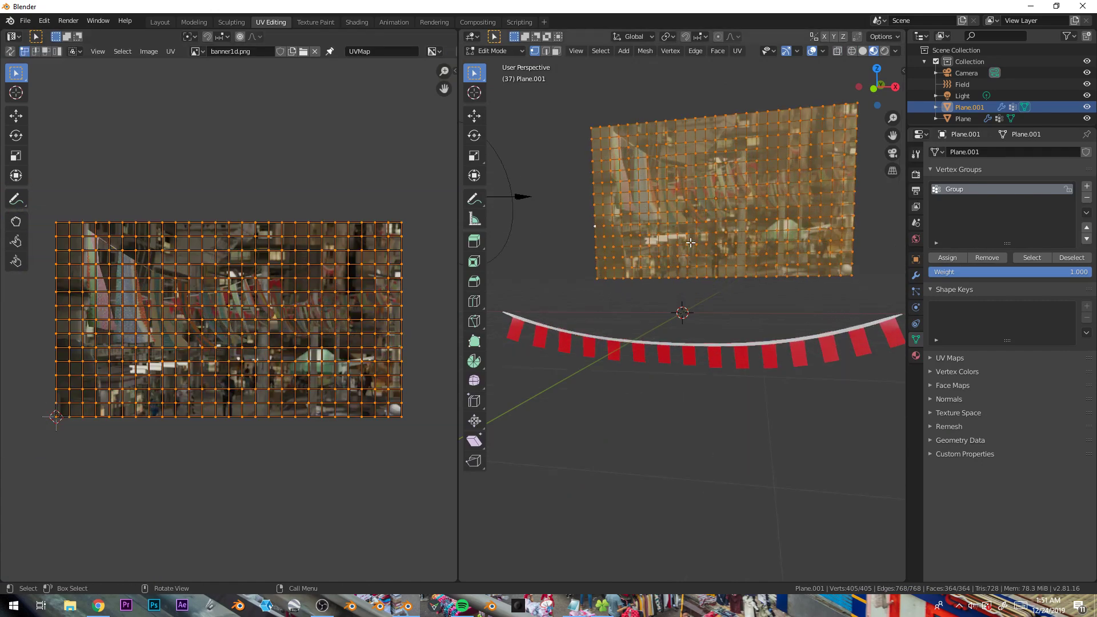
key(s)
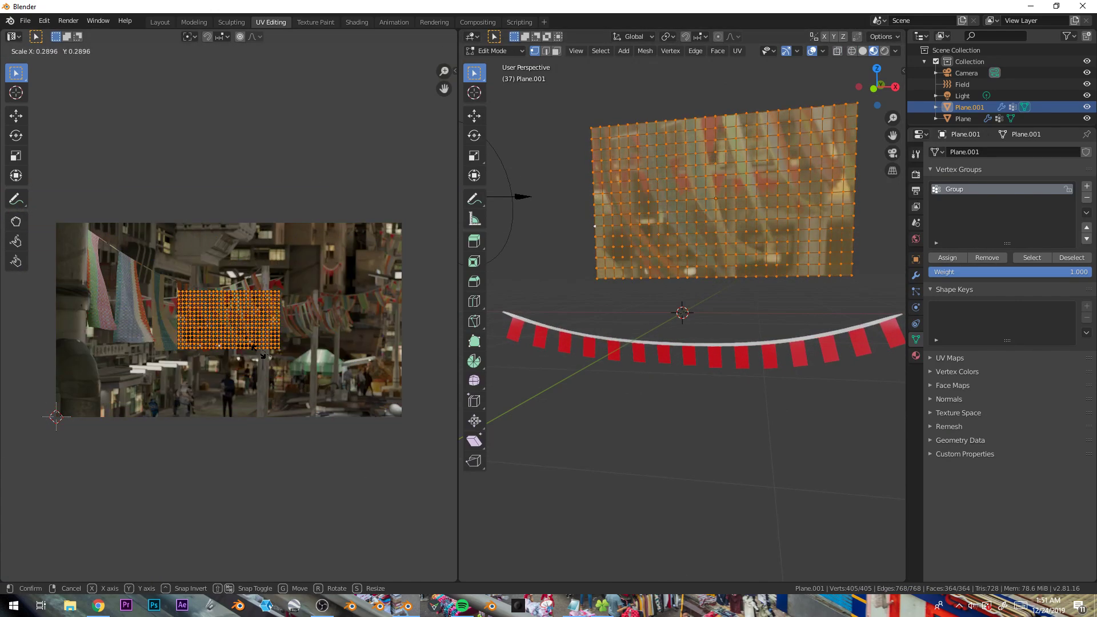
key(Return)
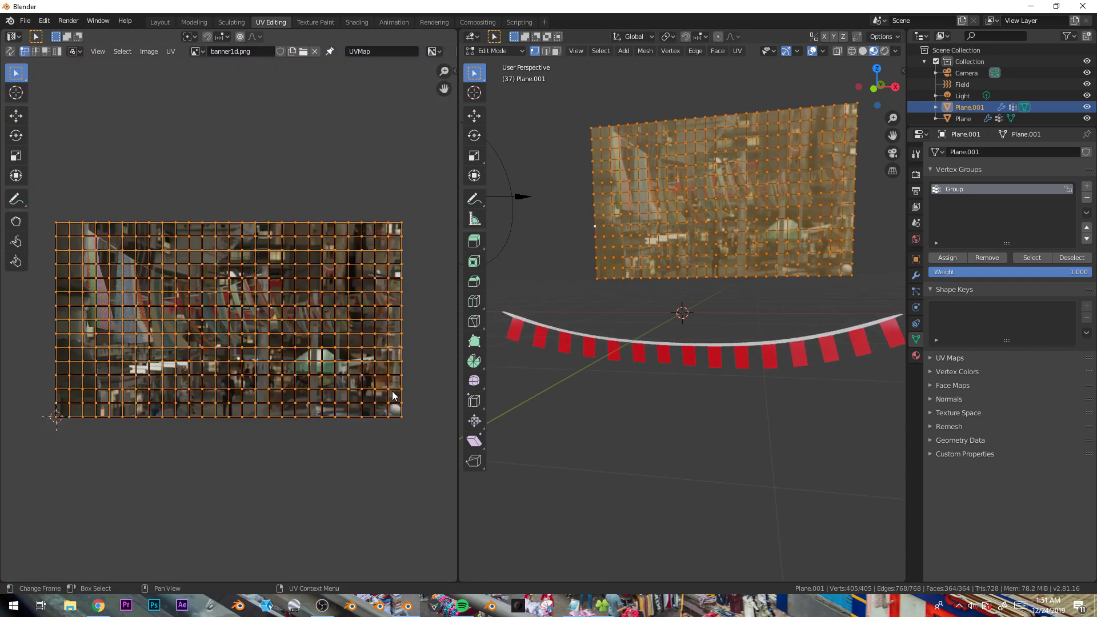
key(Tab)
- Play and stop the simulation to preview the textured flag
key(space)
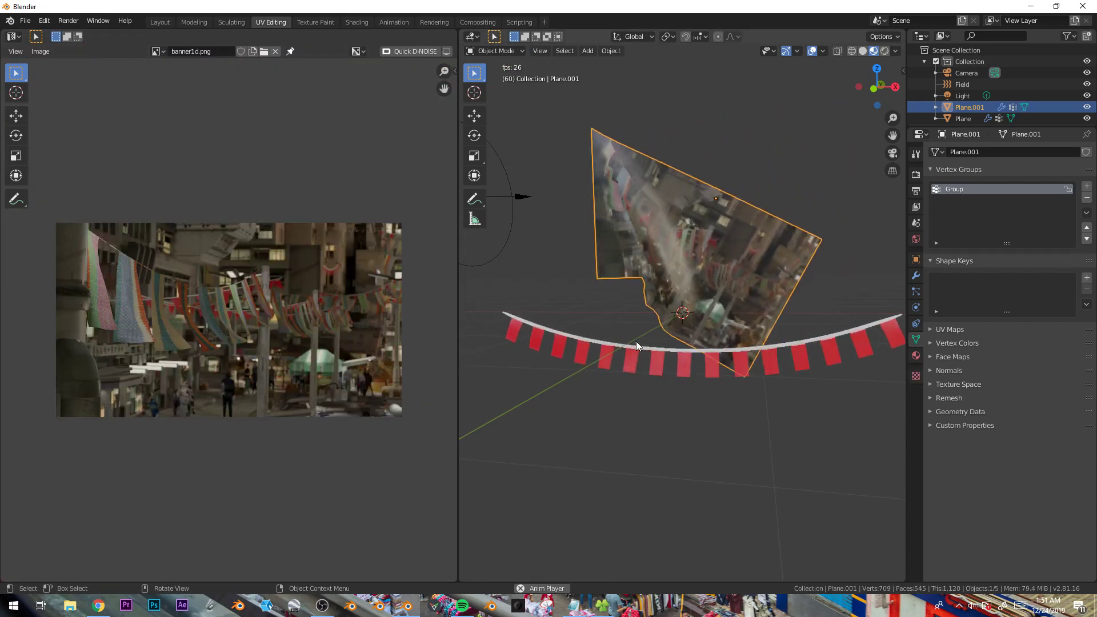
key(space)
- Delete the flag plane and the bunting garland from the scene
key(KP_1)
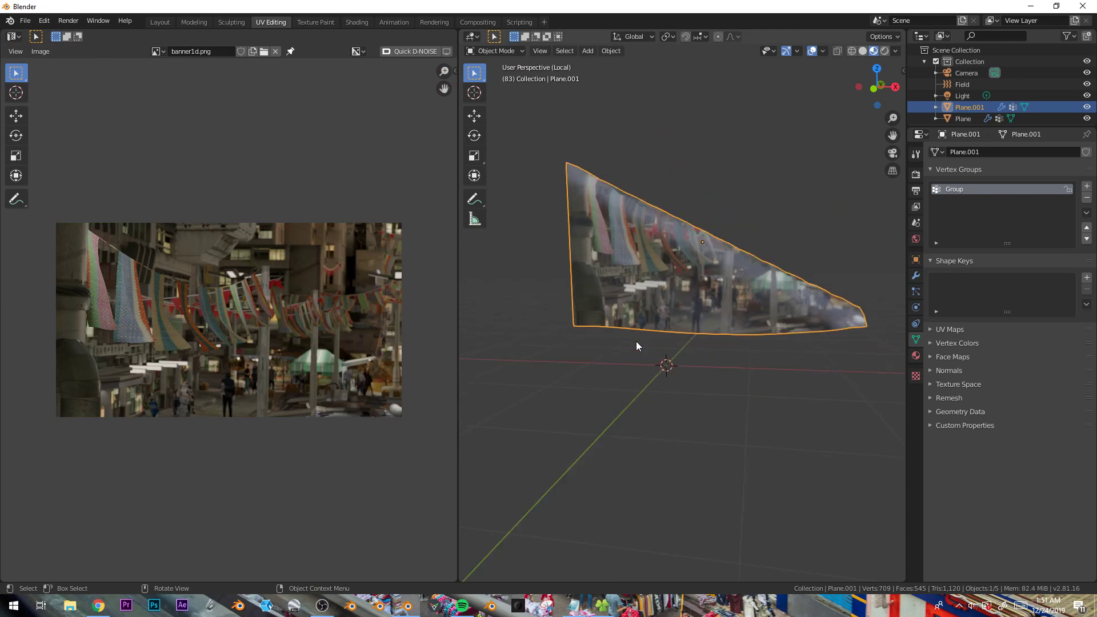
key(x)
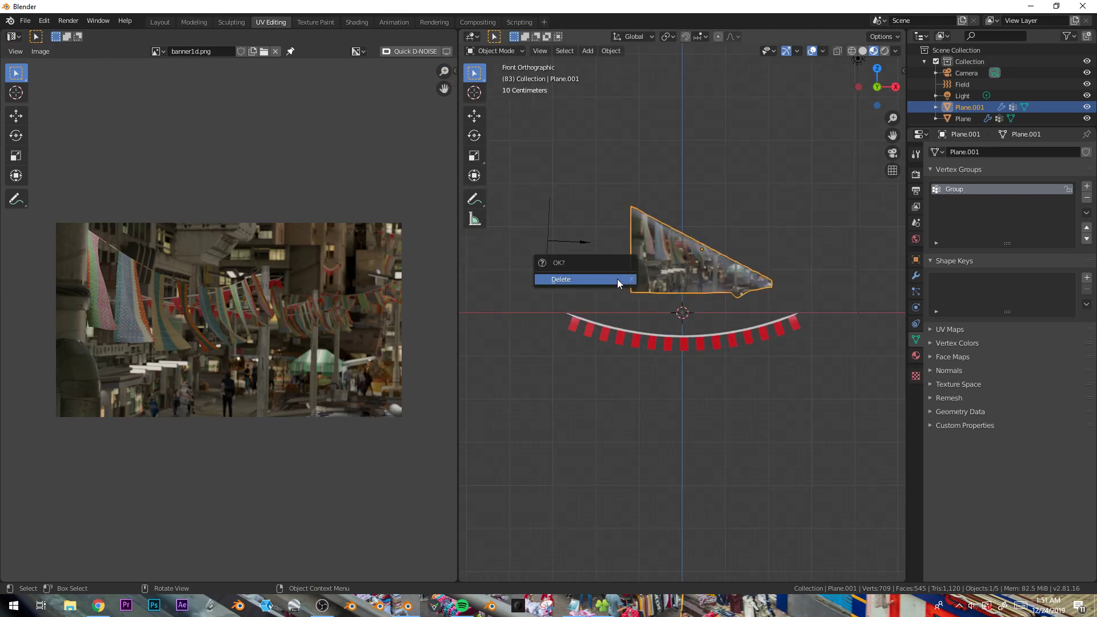
click(617, 278)
click(657, 342)
key(x)
click(658, 342)
- Add a plane, stretch it along X into a long strip, add loop cuts and select its end vertices
key(shift+a)
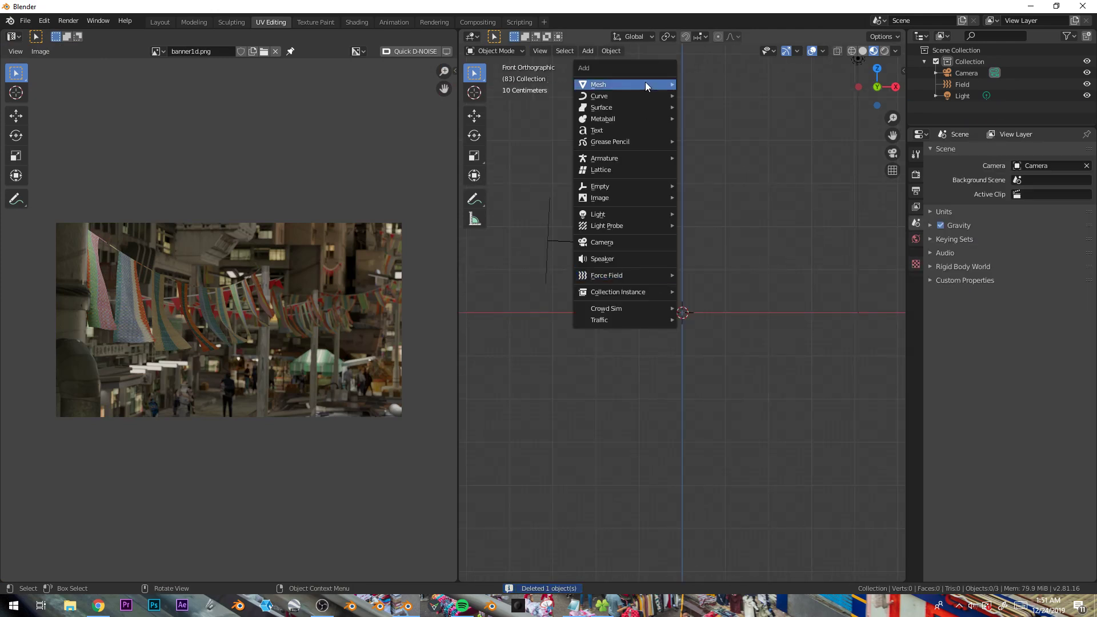
mouse_move(646, 82)
click(712, 87)
middle_drag(678, 267, 683, 333)
key(Tab)
key(s)
key(x)
click(808, 326)
middle_drag(808, 326, 736, 293)
key(ctrl+r)
click(740, 284)
click(556, 331)
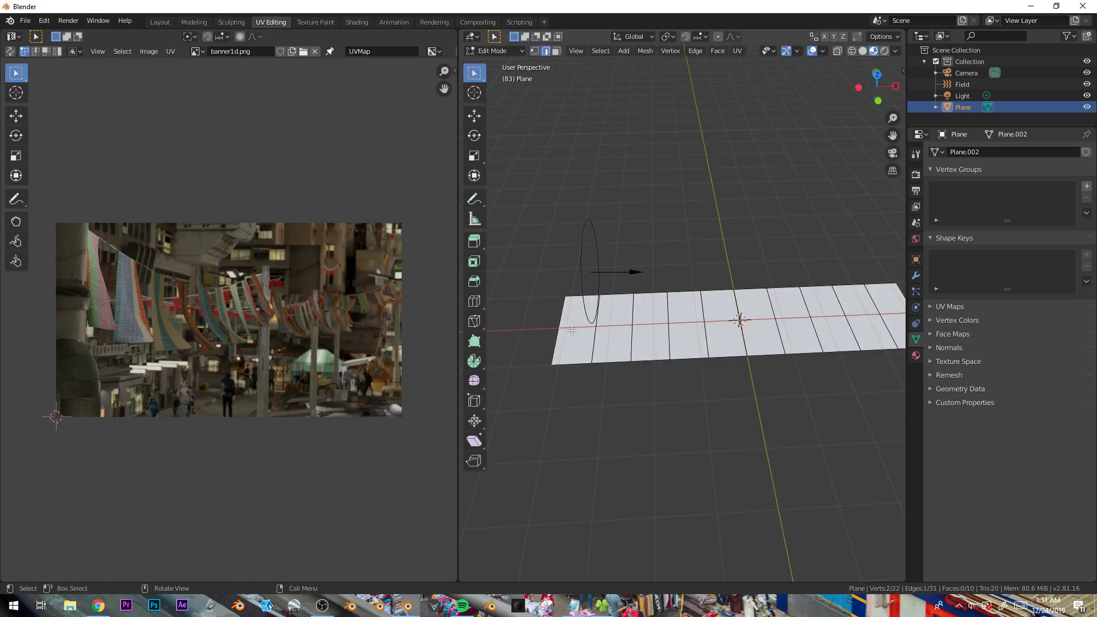
- Create a vertex group, enable Cloth physics on the strip and set its Shape pin group to Group
click(1087, 187)
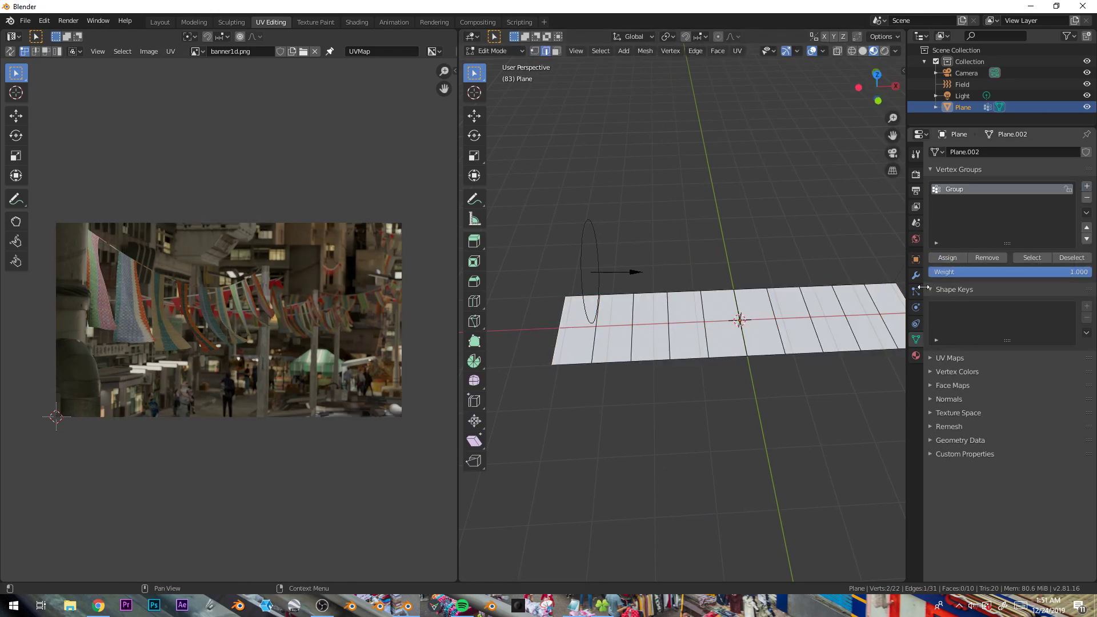
click(917, 307)
click(970, 192)
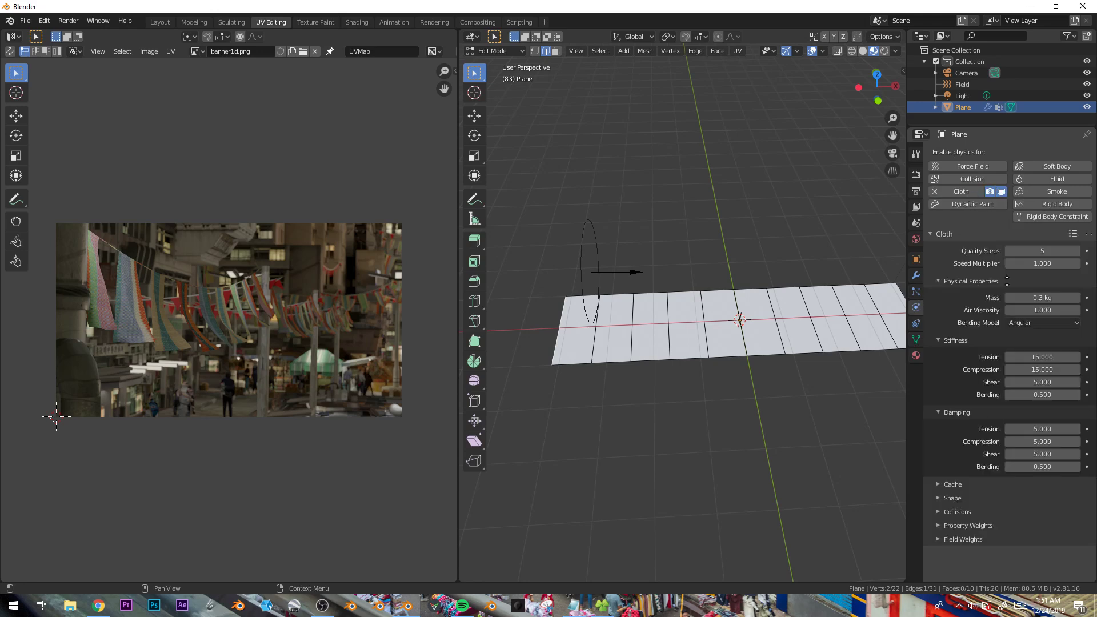
click(952, 498)
click(1034, 515)
click(1029, 397)
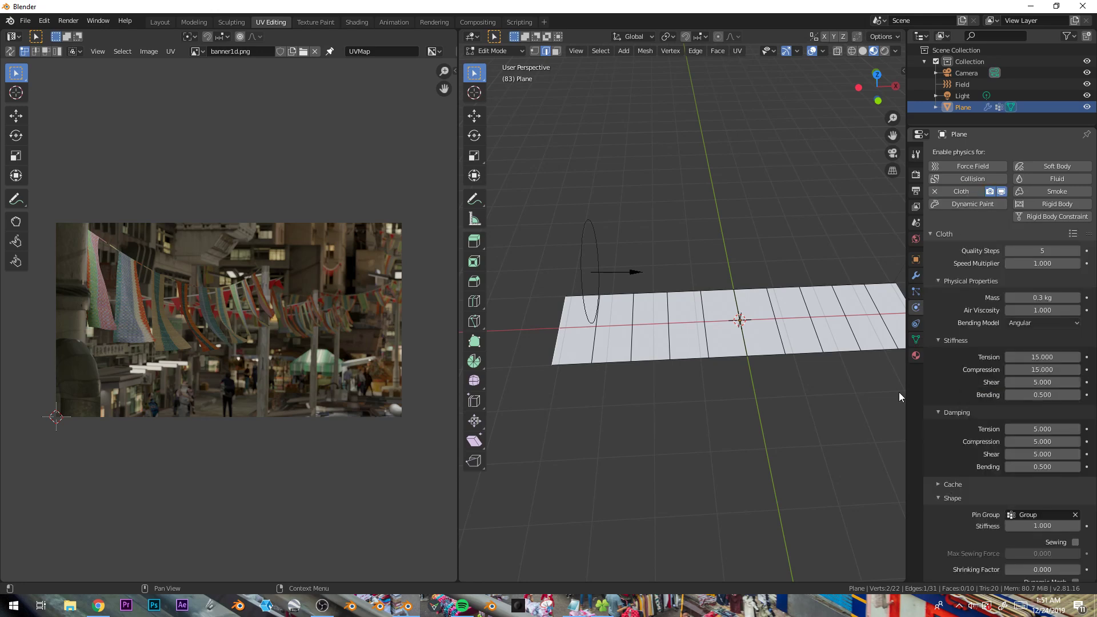
- Play and stop the simulation to preview the strip falling
key(Tab)
key(alt+a)
middle_drag(717, 379, 787, 374)
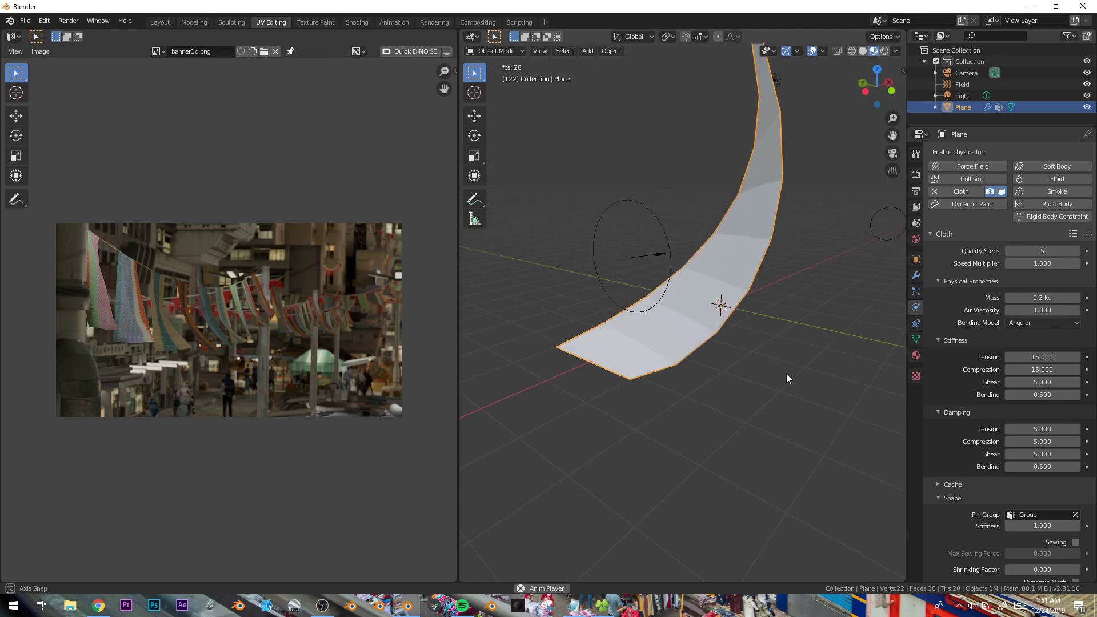
key(alt+a)
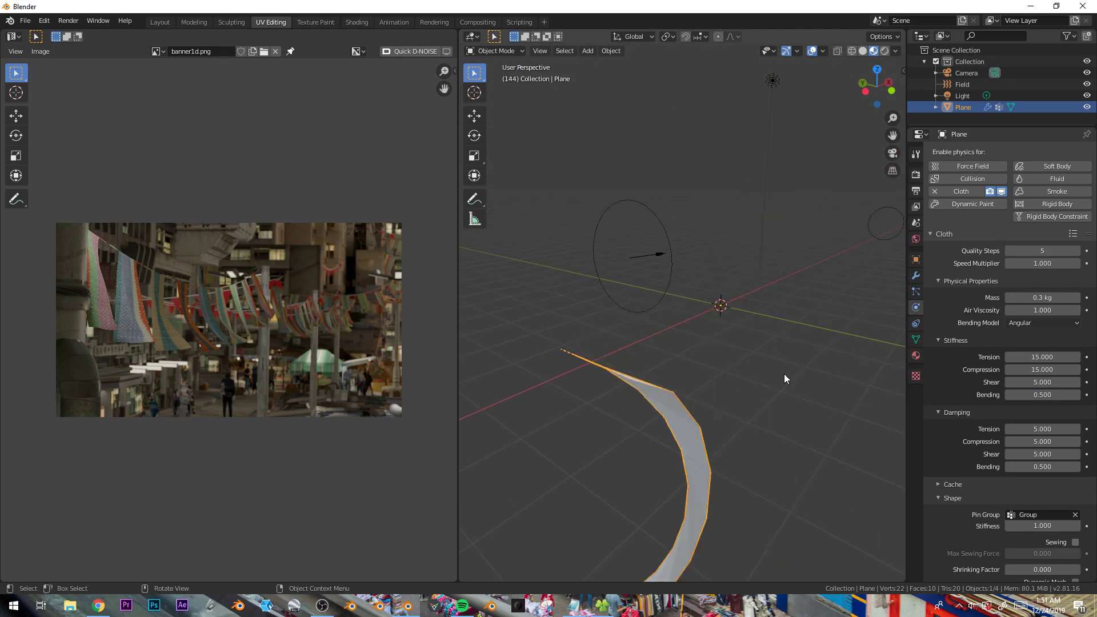
- Delete the strip plane and the wind force field
key(x)
click(674, 403)
middle_drag(714, 365, 629, 263)
click(613, 259)
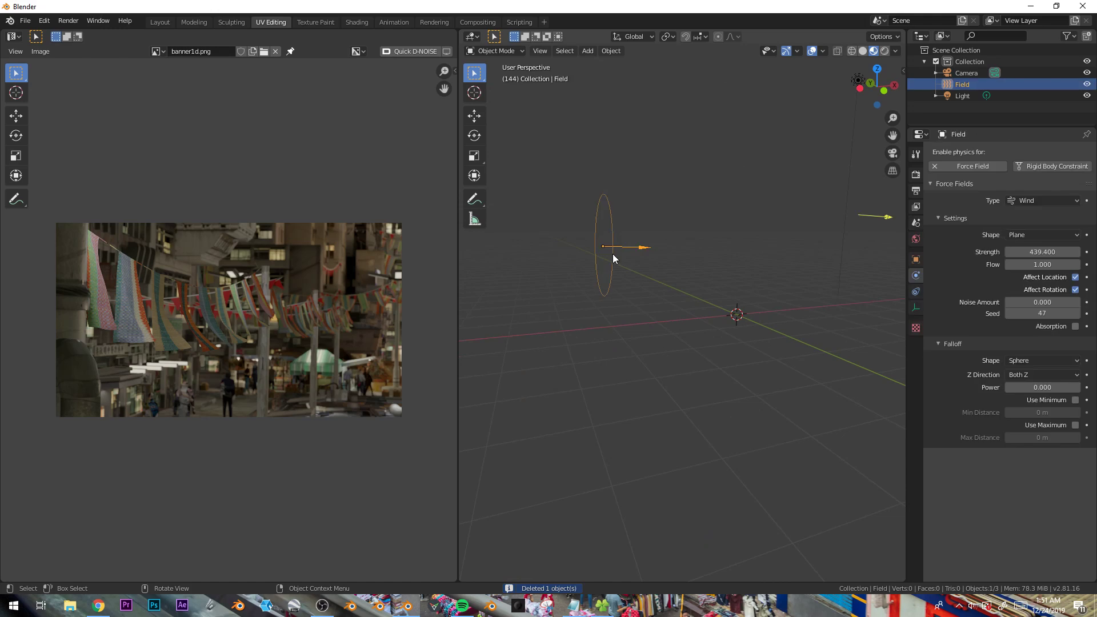
key(x)
click(669, 256)
- Add a new plane, enter Edit Mode and scale it into a long strip along X
key(shift+a)
mouse_move(669, 256)
click(718, 256)
middle_drag(668, 313, 677, 350)
key(Tab)
key(s)
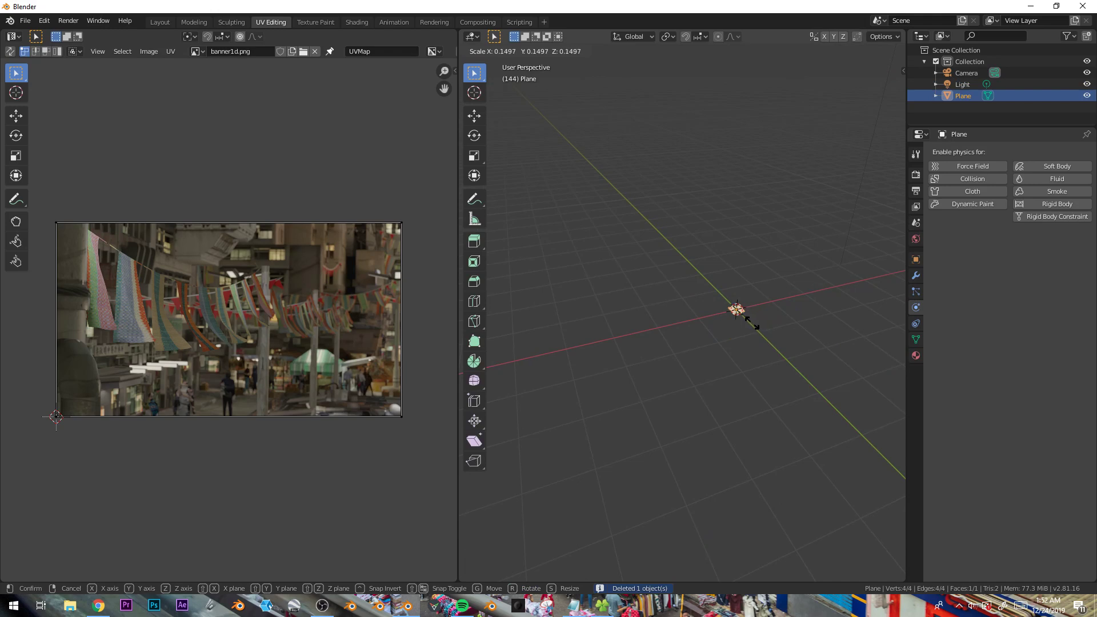
click(753, 324)
scroll(749, 366, down, 3)
- Add evenly spaced loop cuts across the strip
key(ctrl+r)
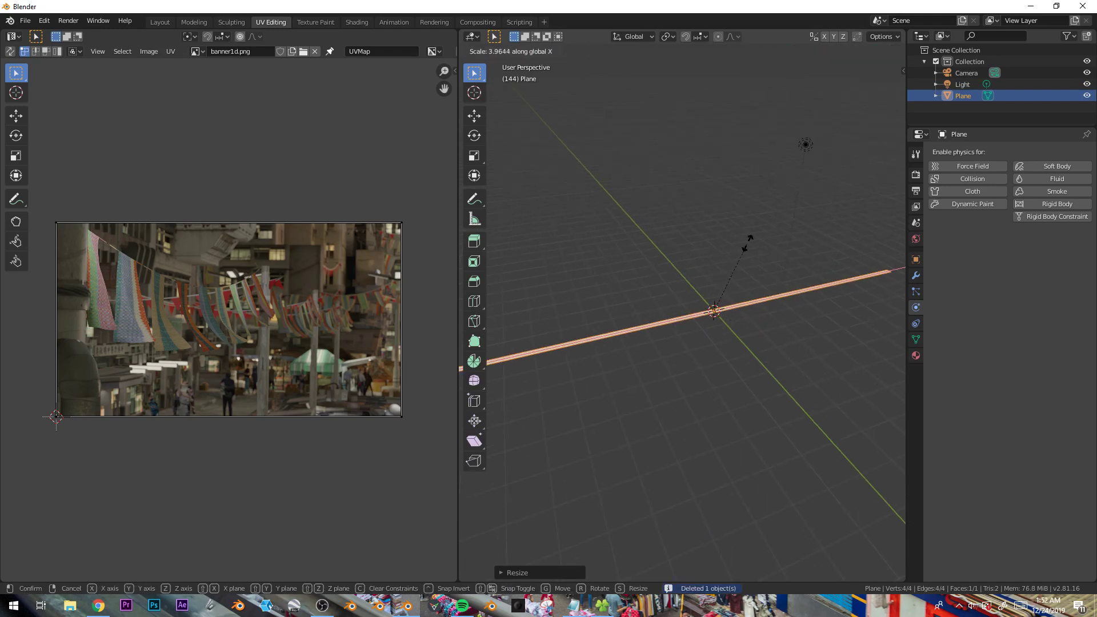
scroll(717, 304, up, 10)
scroll(716, 305, up, 5)
click(716, 305)
right_click(715, 305)
shift+middle_drag(617, 368, 717, 355)
- Circle-select the vertices at both ends of the strip and assign them to a new vertex group
key(1)
key(alt+a)
key(c)
click(568, 360)
right_click(569, 361)
shift+middle_drag(706, 402, 466, 461)
key(c)
click(778, 304)
right_click(778, 304)
click(917, 339)
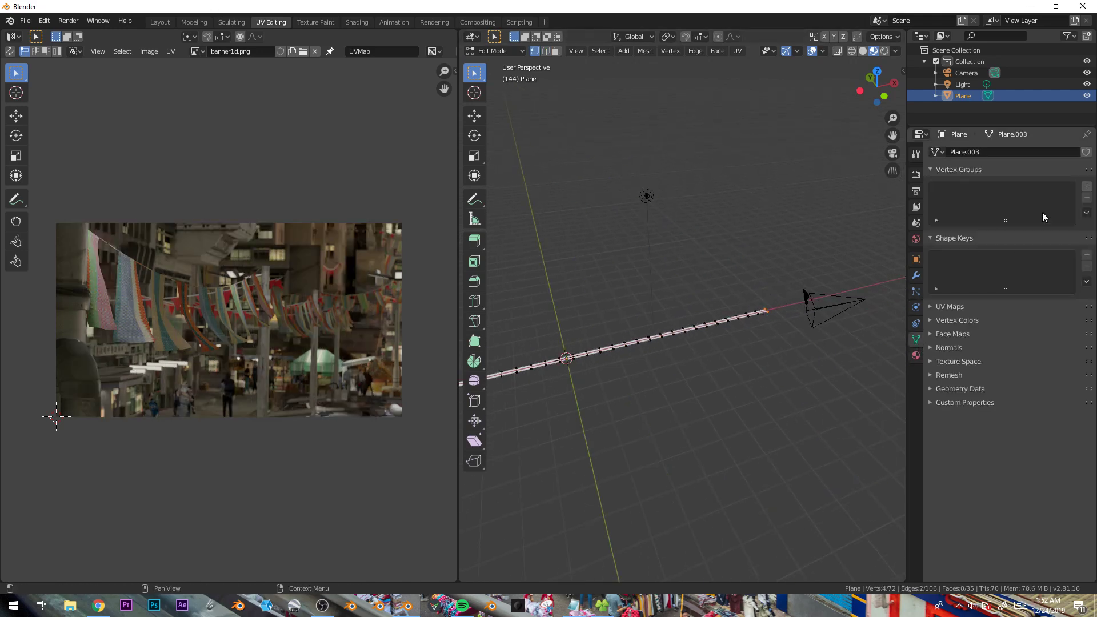
click(1086, 187)
click(946, 258)
- Select the strip's left end vertices and hook them to a new empty
key(alt+a)
shift+middle_drag(580, 368, 865, 282)
key(c)
click(611, 330)
right_click(612, 335)
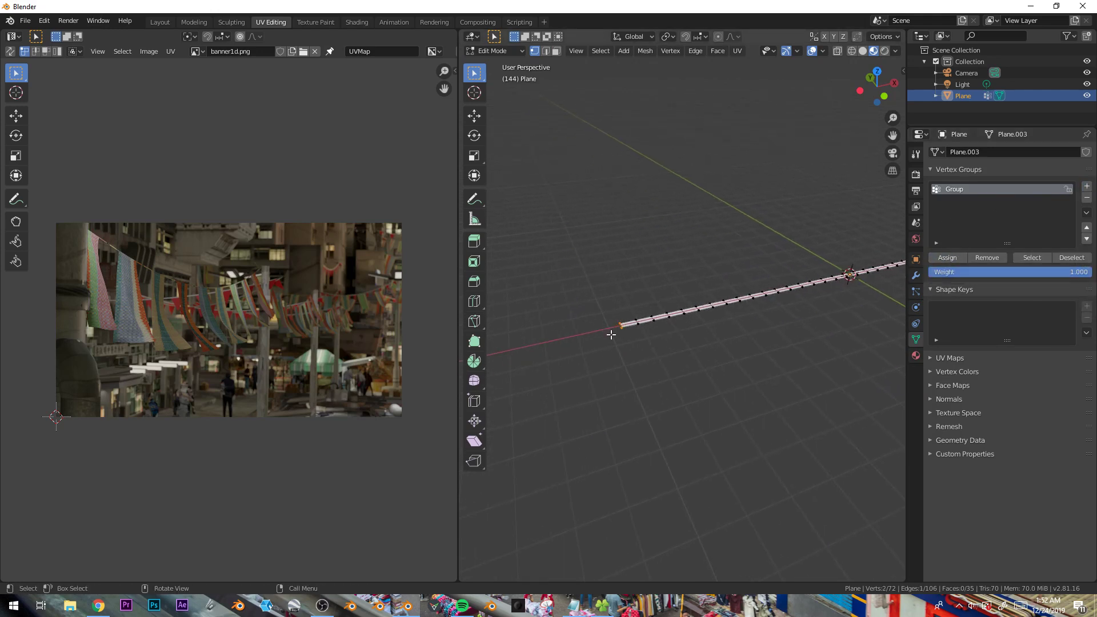
key(ctrl+h)
click(614, 336)
- Select the strip's right end vertices, hook them to a new empty, and return to Object Mode
middle_drag(616, 327, 750, 294)
key(c)
click(790, 291)
right_click(790, 290)
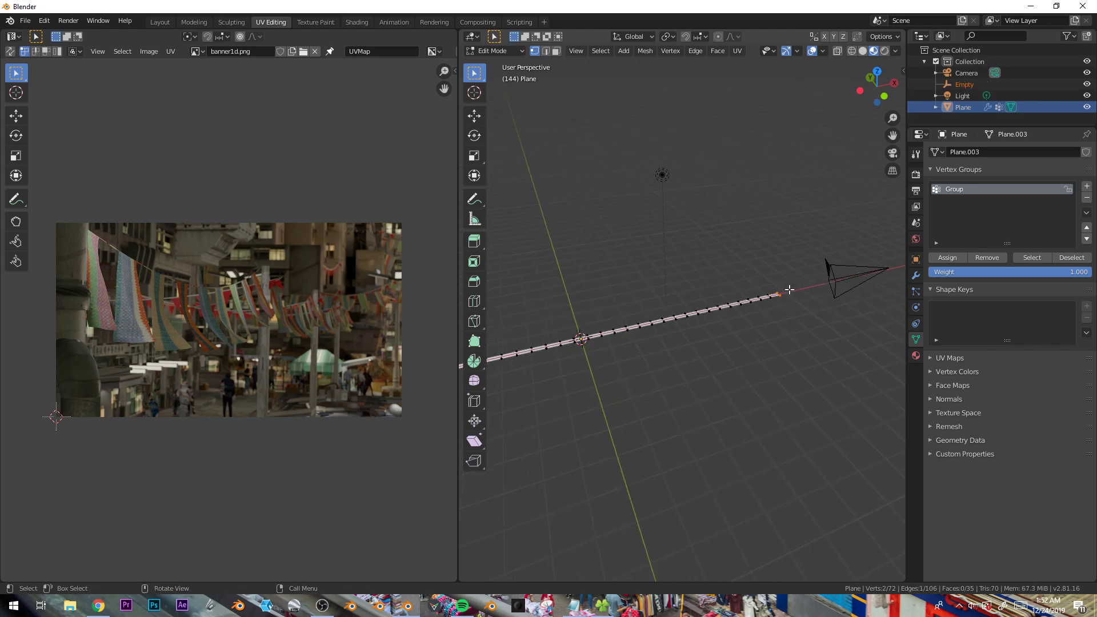
key(ctrl+h)
click(790, 289)
key(Tab)
- Enable Cloth physics on the strip and return to the Layout workspace
middle_drag(790, 290, 832, 282)
click(916, 307)
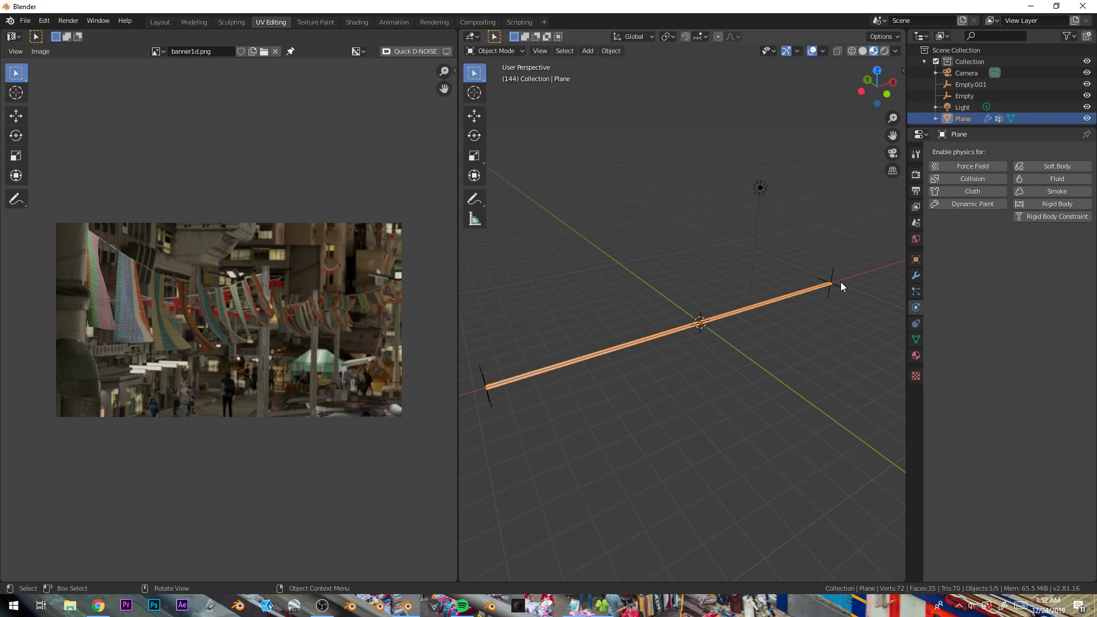
click(952, 191)
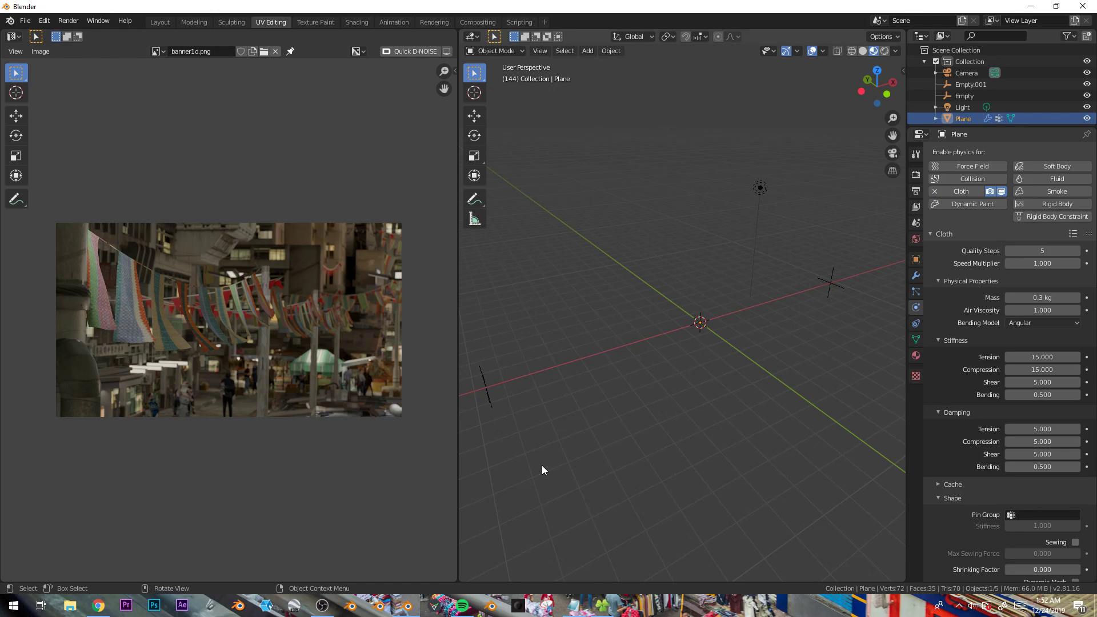
click(163, 22)
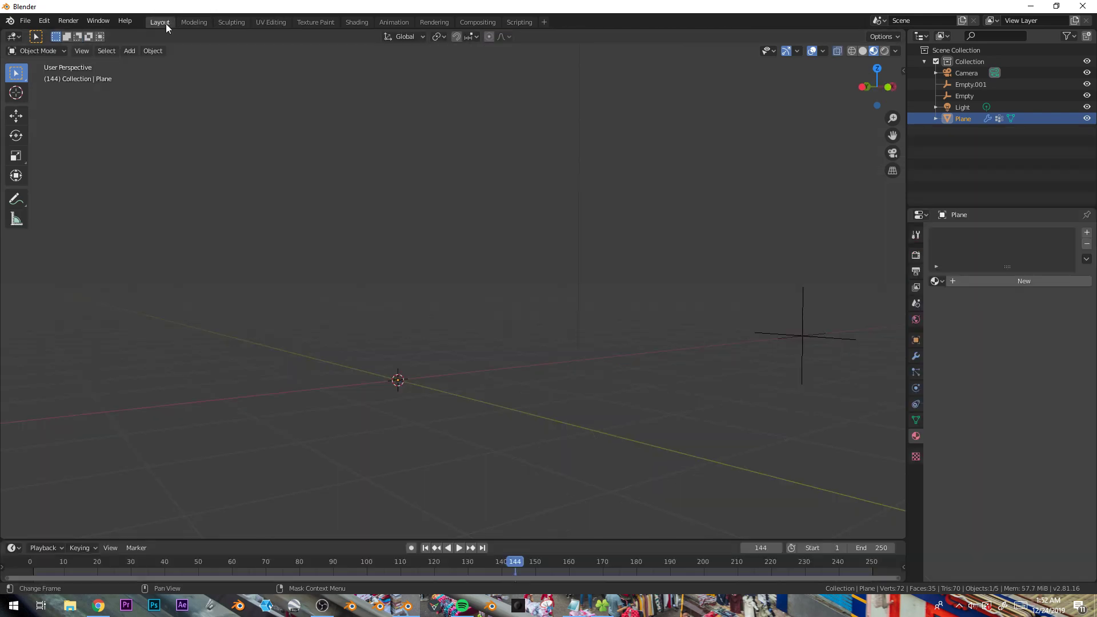
- Play back the cloth simulation on the strip and return to the start frame
key(space)
click(426, 566)
key(space)
click(31, 563)
middle_drag(729, 478, 552, 331)
key(space)
key(space)
click(31, 560)
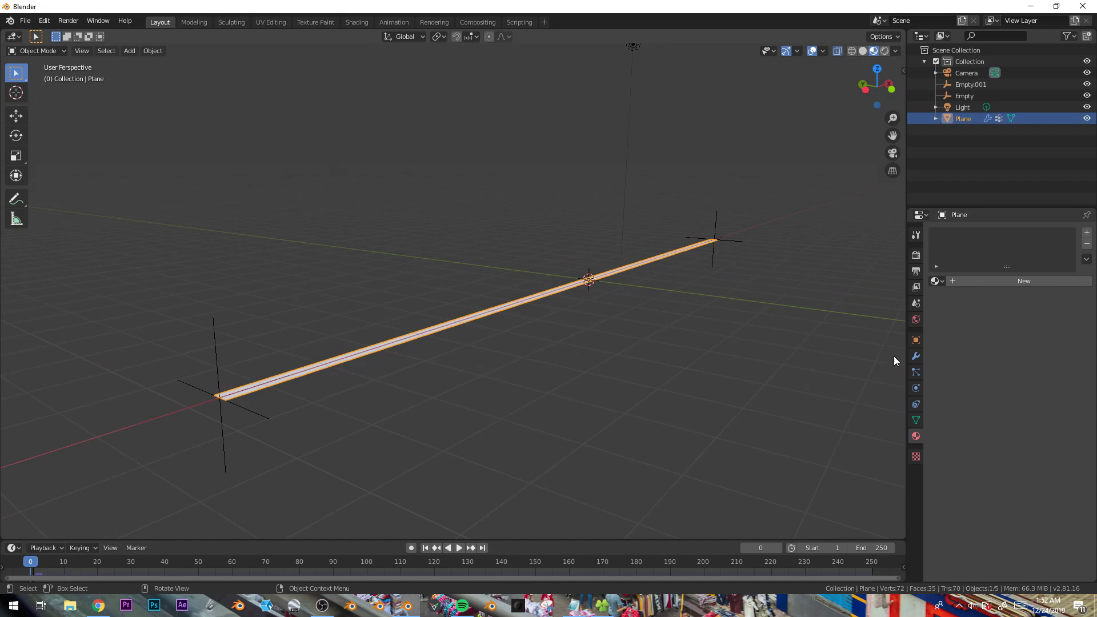
- Open the strip's Cloth physics settings and set the Shape Pin Group to Group, then replay the simulation
click(917, 388)
click(935, 272)
click(970, 271)
key(space)
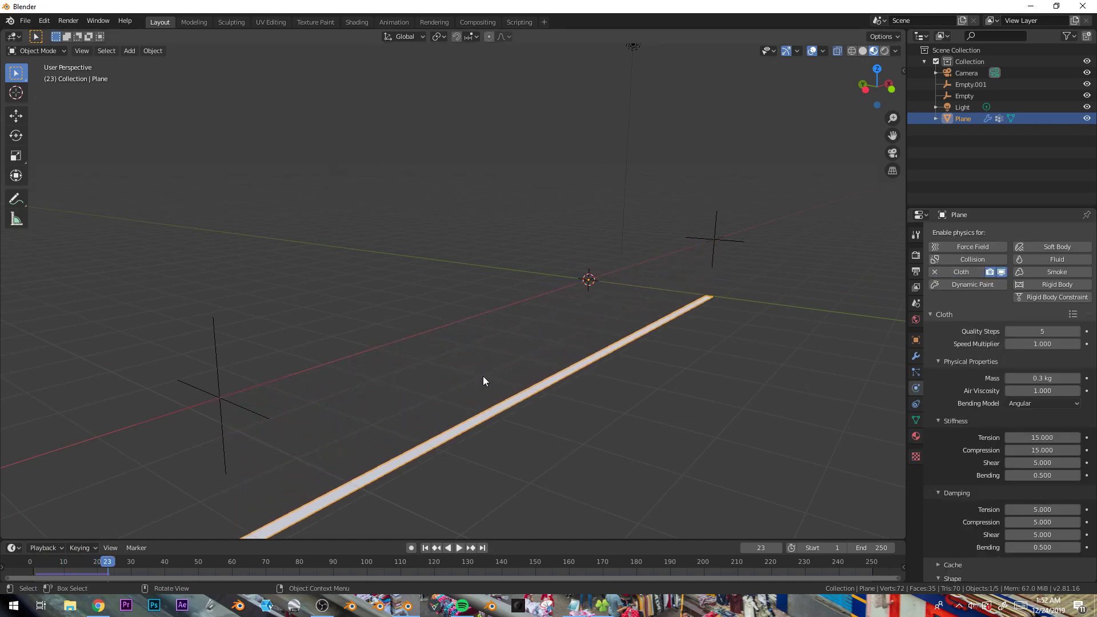
scroll(995, 389, down, 5)
click(1041, 461)
click(1029, 482)
click(30, 562)
key(space)
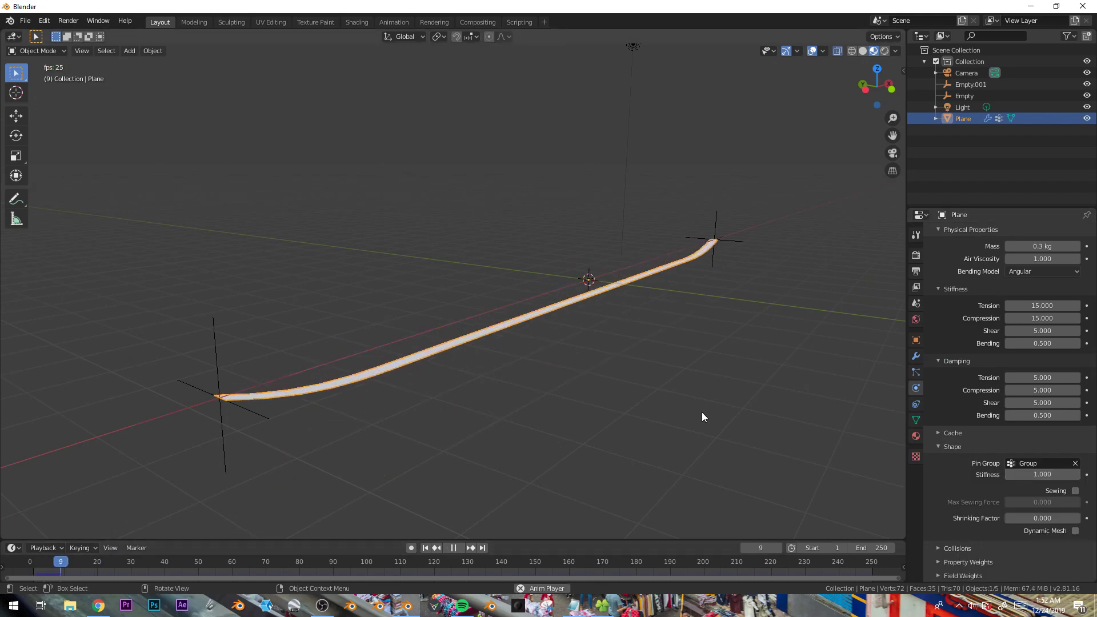
- Select the right-hand empty and move it to a new position while the simulation plays
click(715, 214)
key(g)
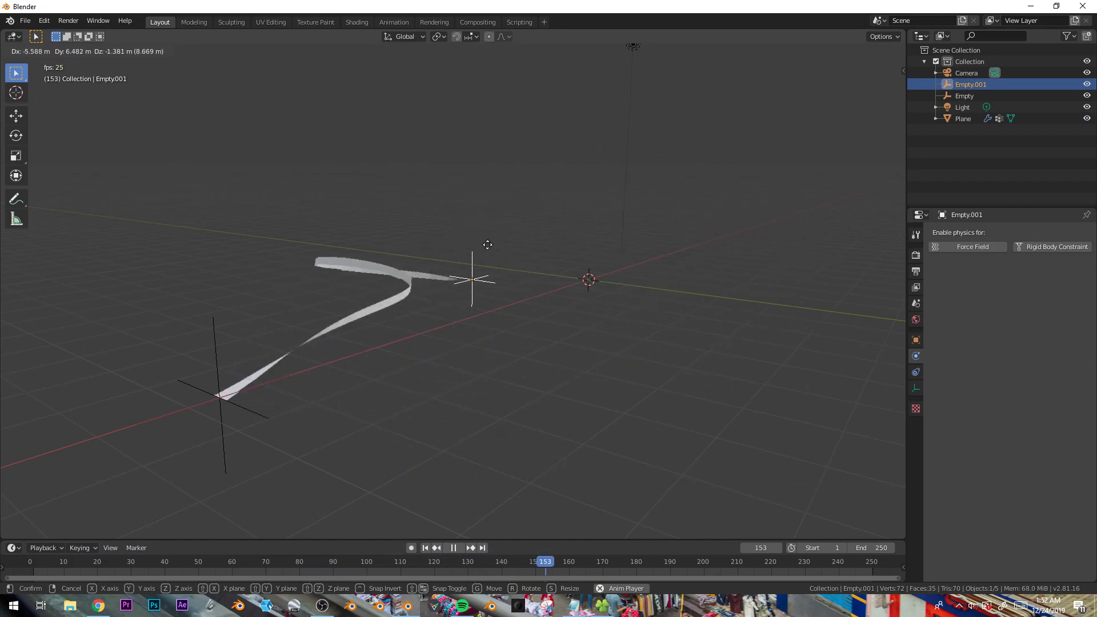
click(690, 255)
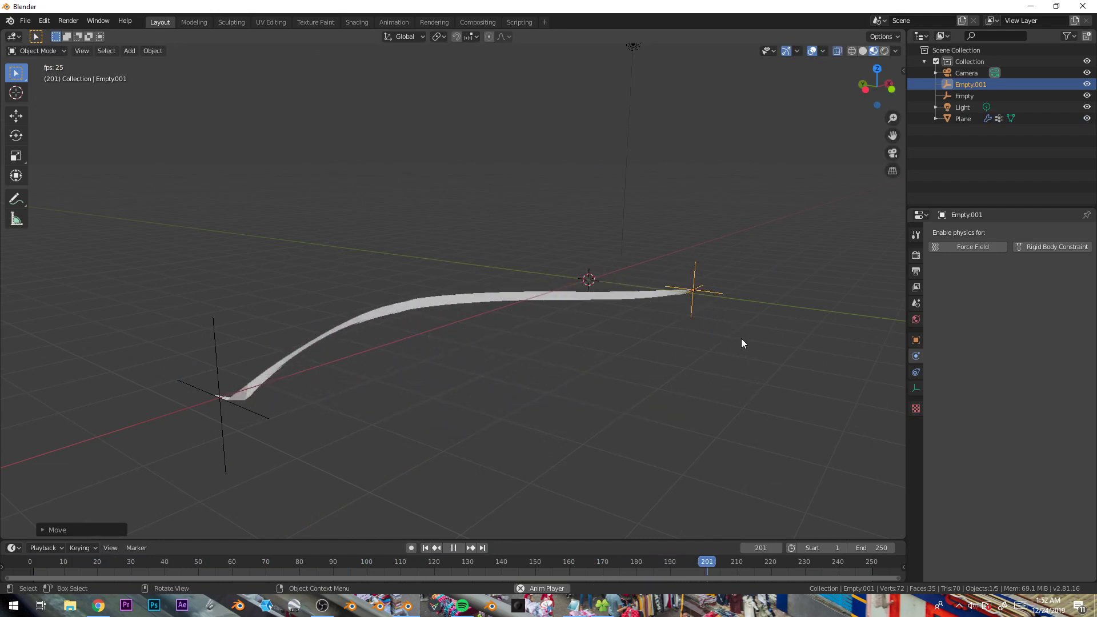
key(g)
key(Escape)
key(Escape)
- Lift the right-hand empty well above the strip's far end
middle_drag(565, 252, 615, 240)
key(g)
click(554, 215)
middle_drag(553, 215, 634, 283)
key(g)
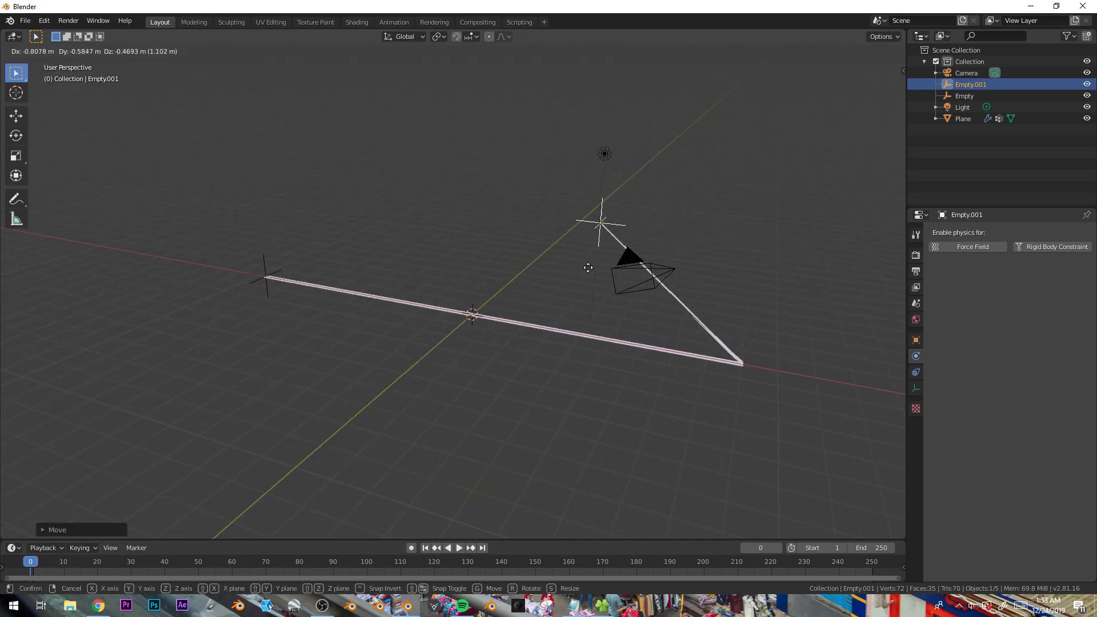
click(473, 213)
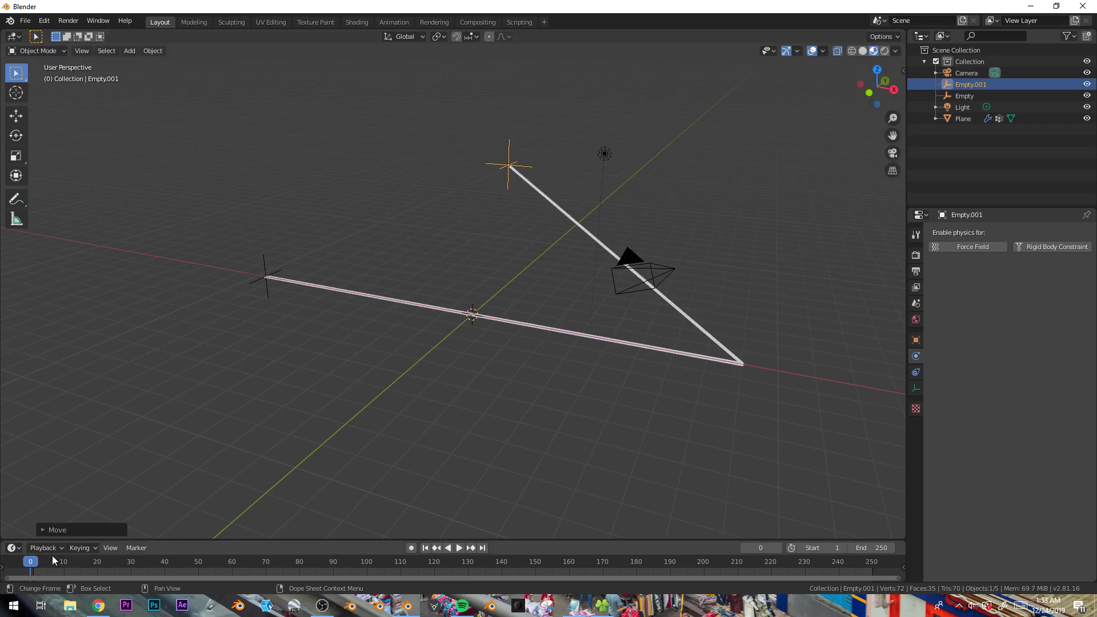
- Play the simulation while dragging the right-hand empty to further positions
key(space)
middle_drag(334, 420, 449, 323)
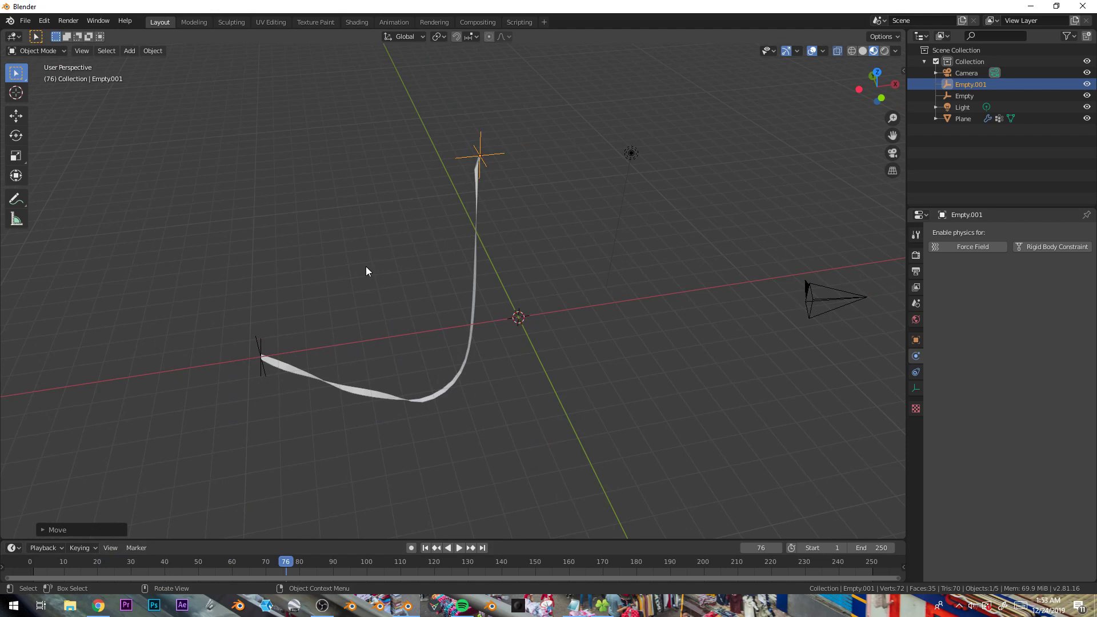
key(g)
click(608, 259)
key(space)
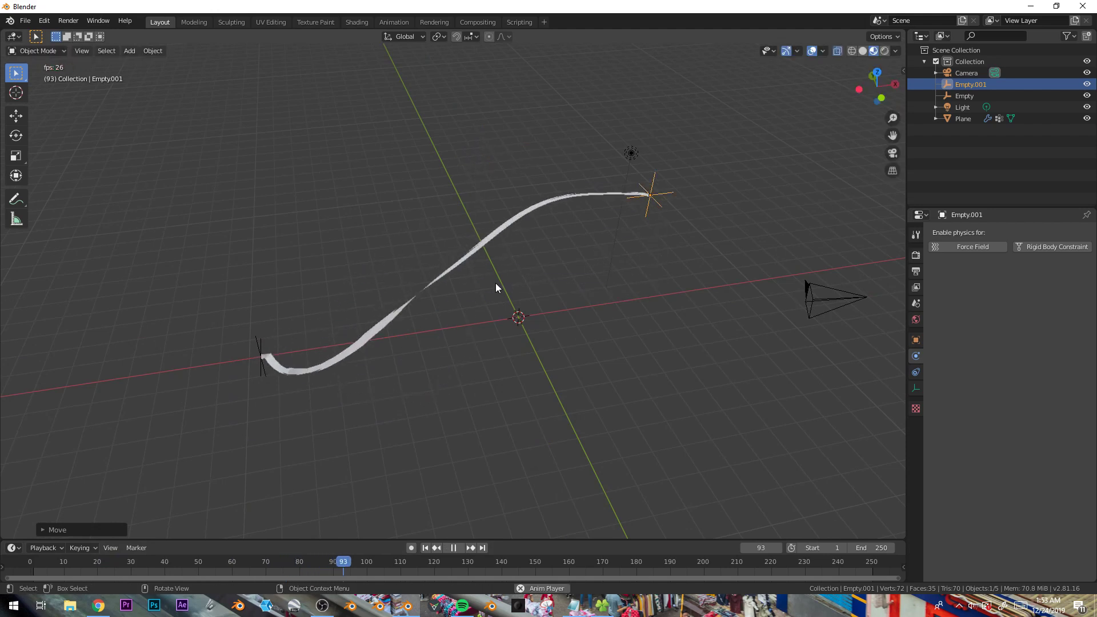
key(KP_1)
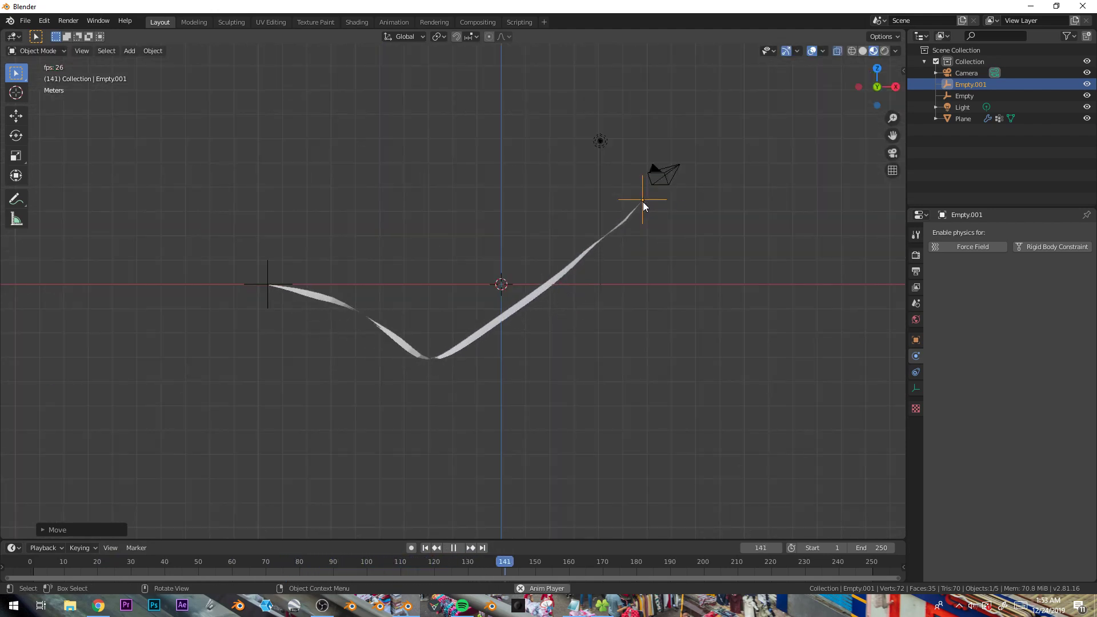
key(g)
click(456, 231)
key(space)
- Select the strip and add a Solidify modifier with its thickness set to about 0.61 m
click(455, 304)
key(Tab)
middle_drag(471, 311, 552, 350)
key(Tab)
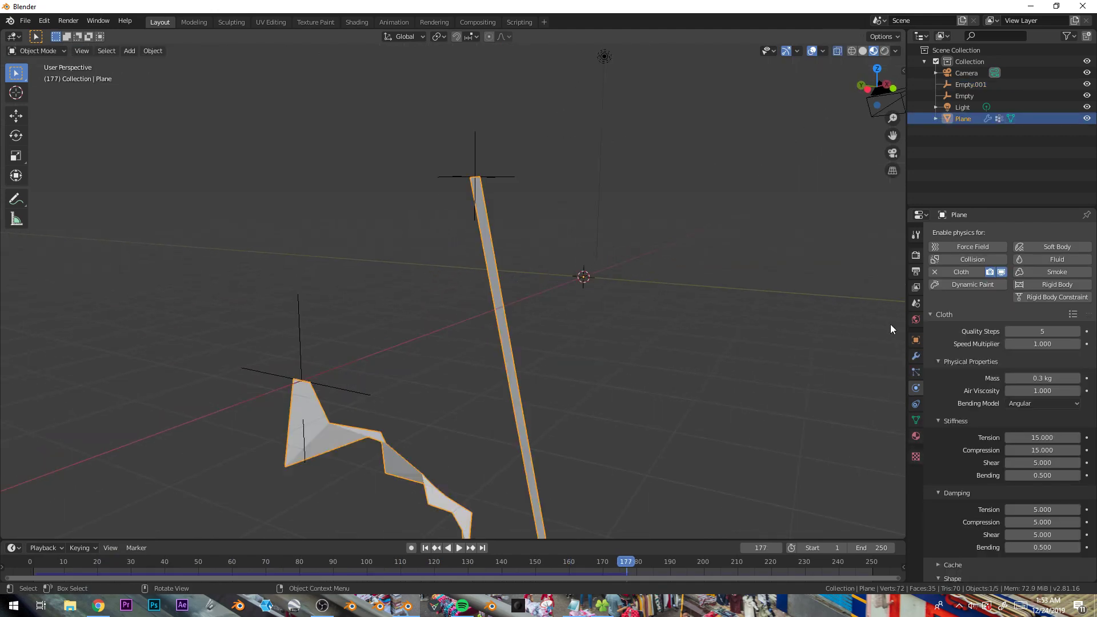
click(916, 356)
click(978, 233)
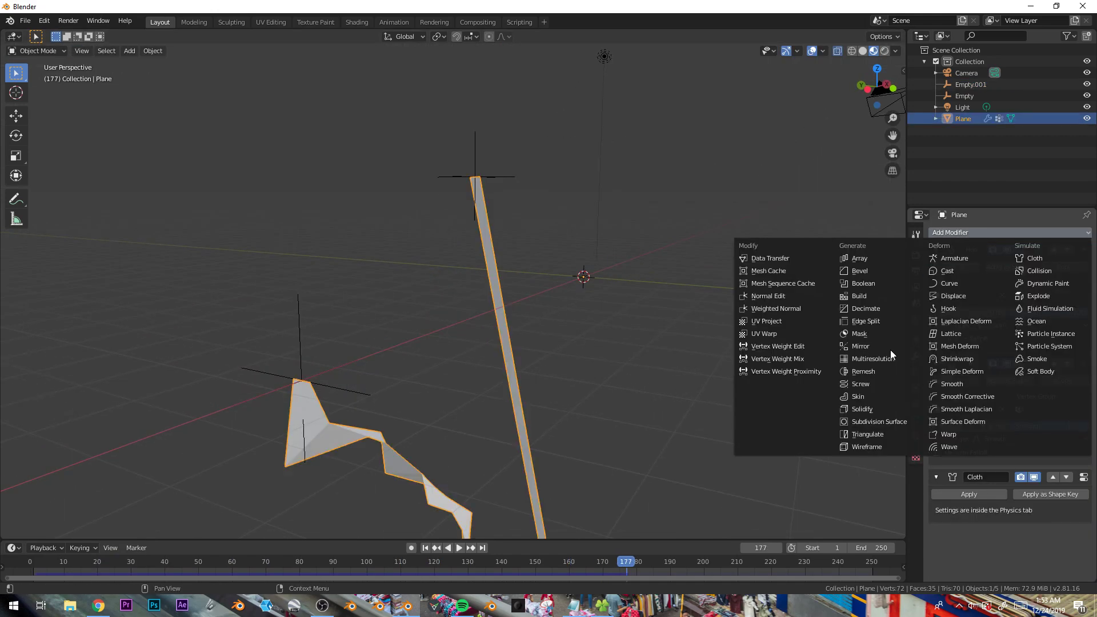
click(884, 408)
shift+middle_drag(610, 415, 630, 292)
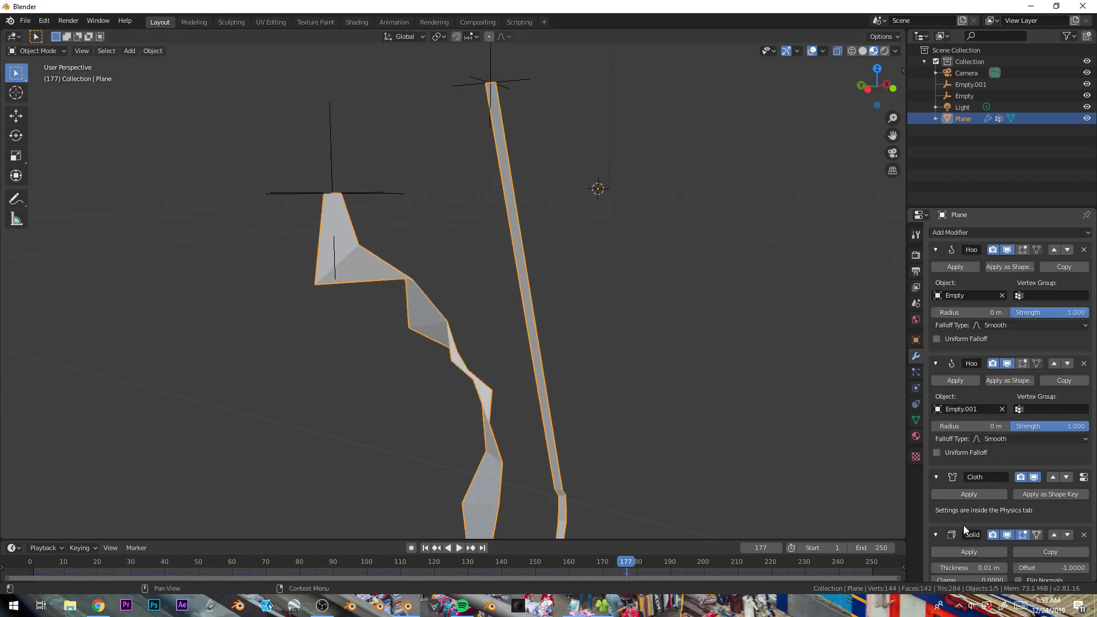
drag(970, 568, 1039, 568)
- Play the simulation and inspect the thickened strip from several angles
middle_drag(581, 308, 564, 341)
key(Tab)
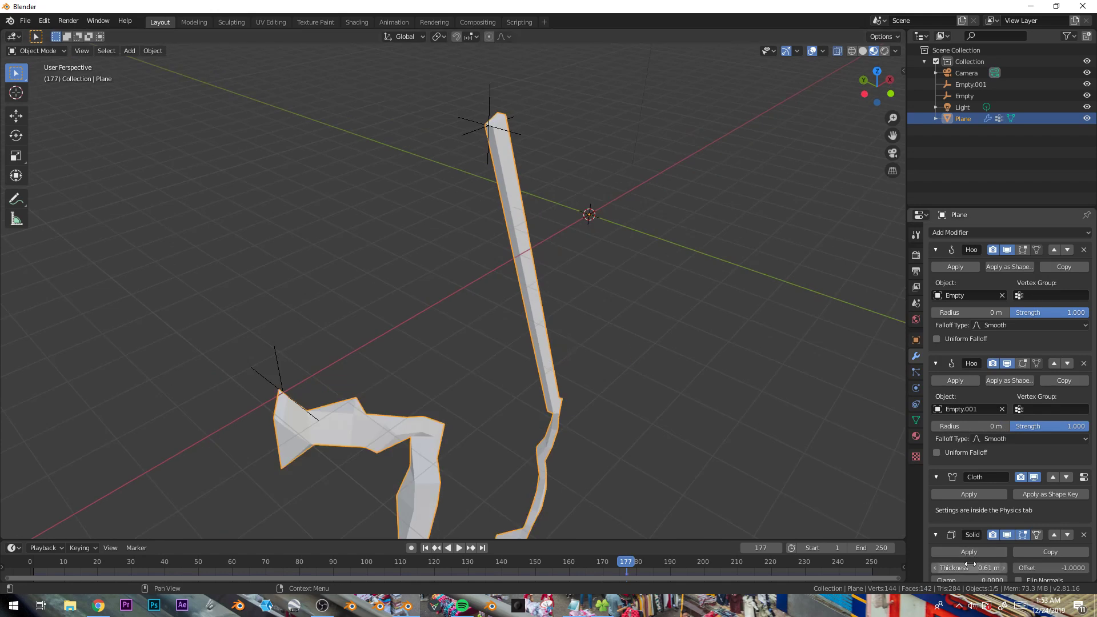
key(space)
key(Tab)
shift+middle_drag(582, 399, 529, 399)
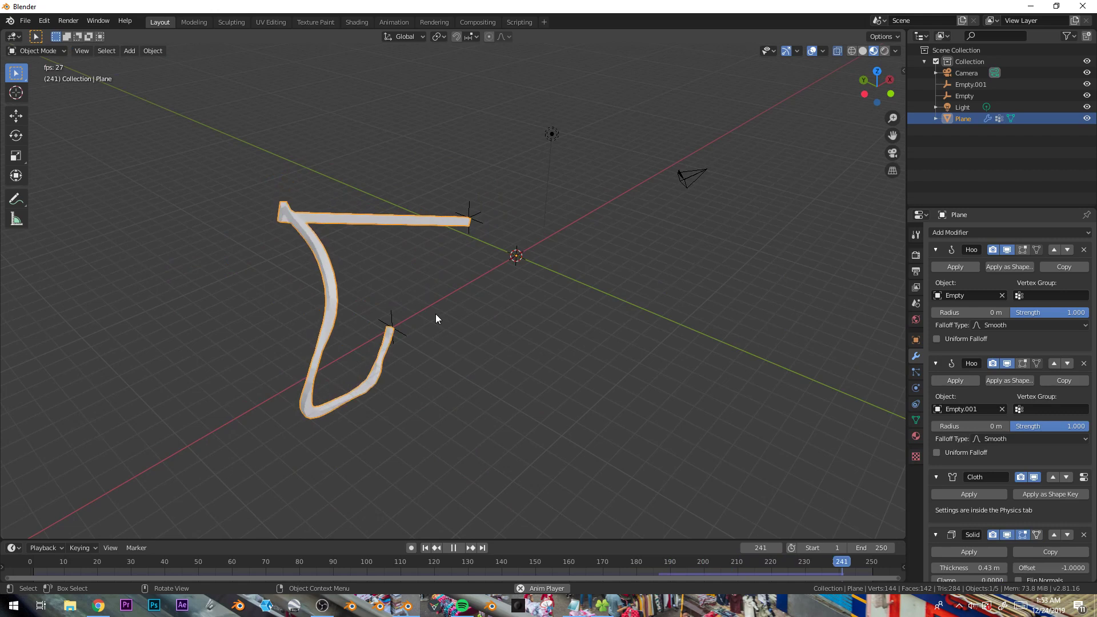
middle_drag(546, 231, 476, 243)
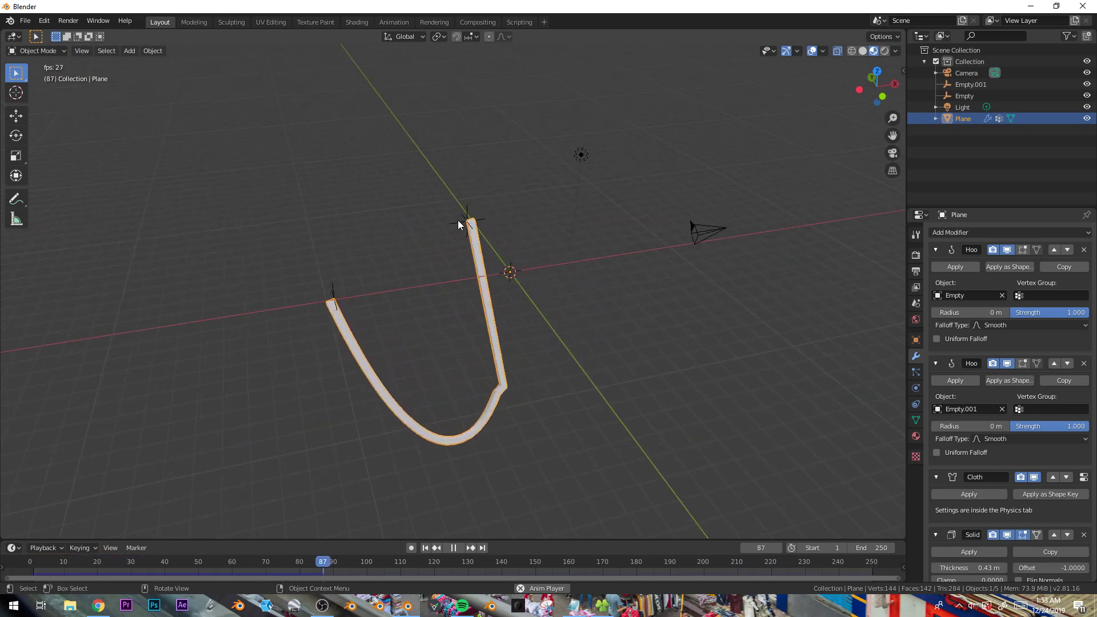
click(468, 221)
key(g)
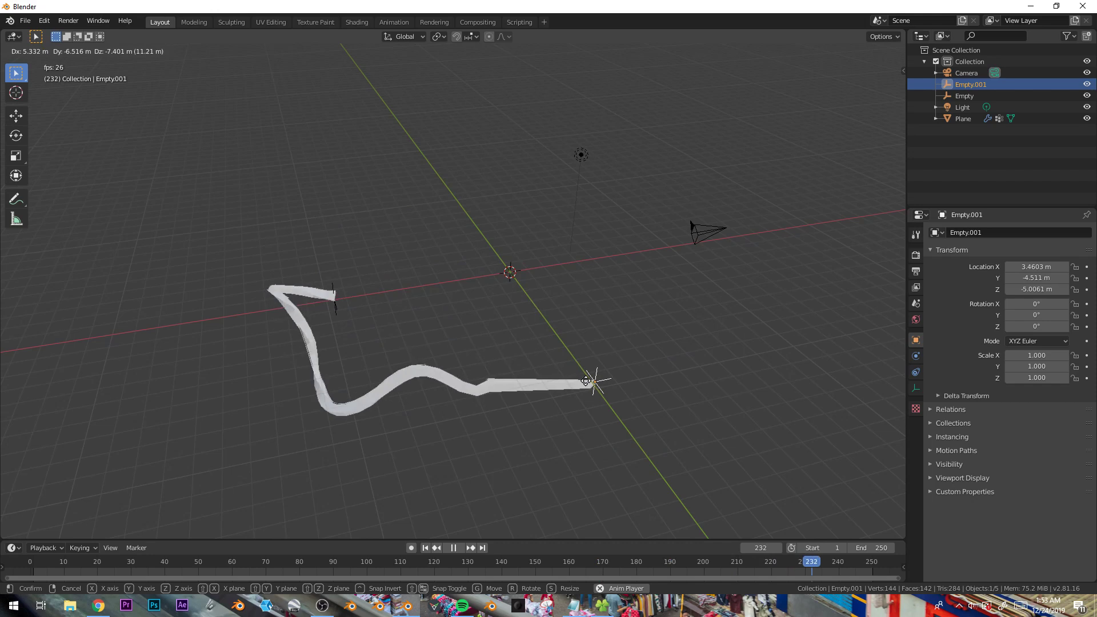
key(Escape)
key(space)
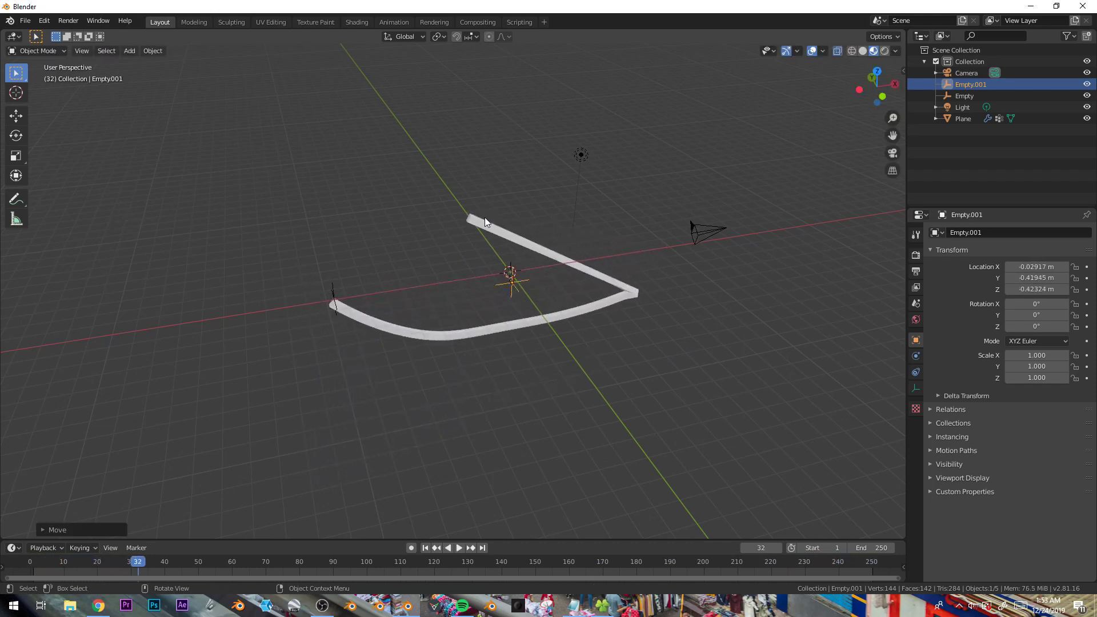
- Delete all objects in the scene except the camera
key(a)
key(x)
click(602, 325)
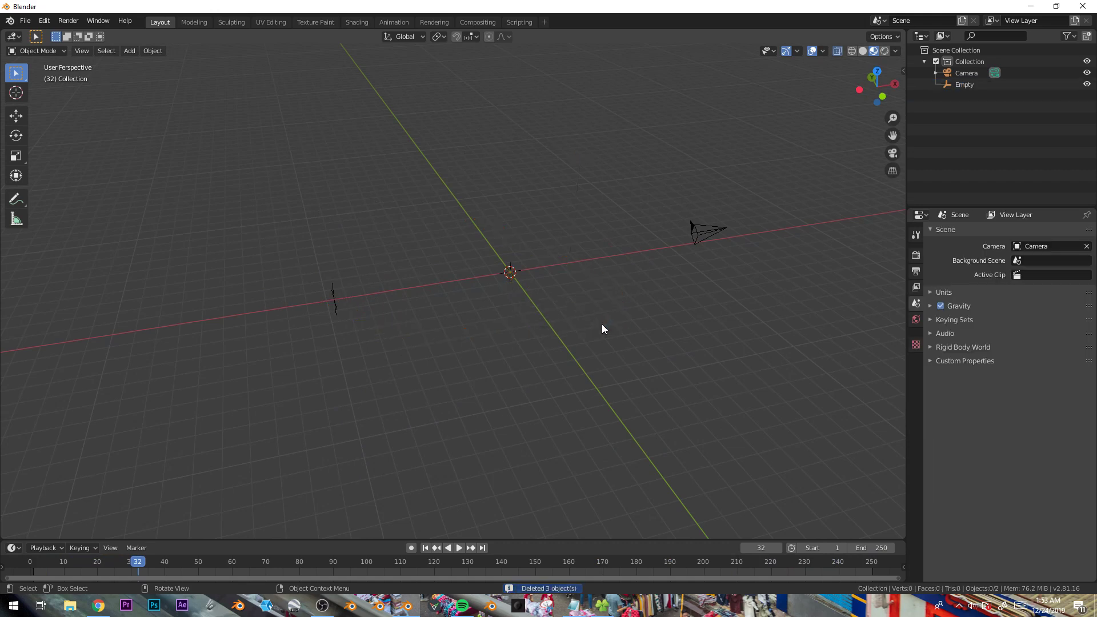
middle_drag(488, 276, 437, 334)
click(420, 394)
key(Delete)
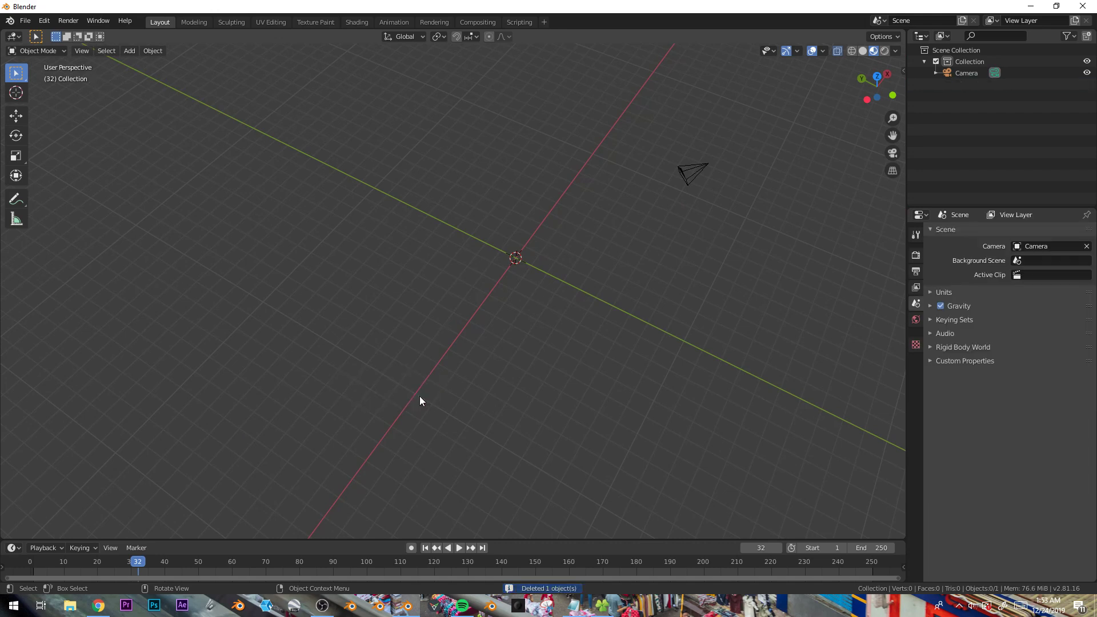
- Add a new mesh plane at the origin
key(KP_7)
key(shift+a)
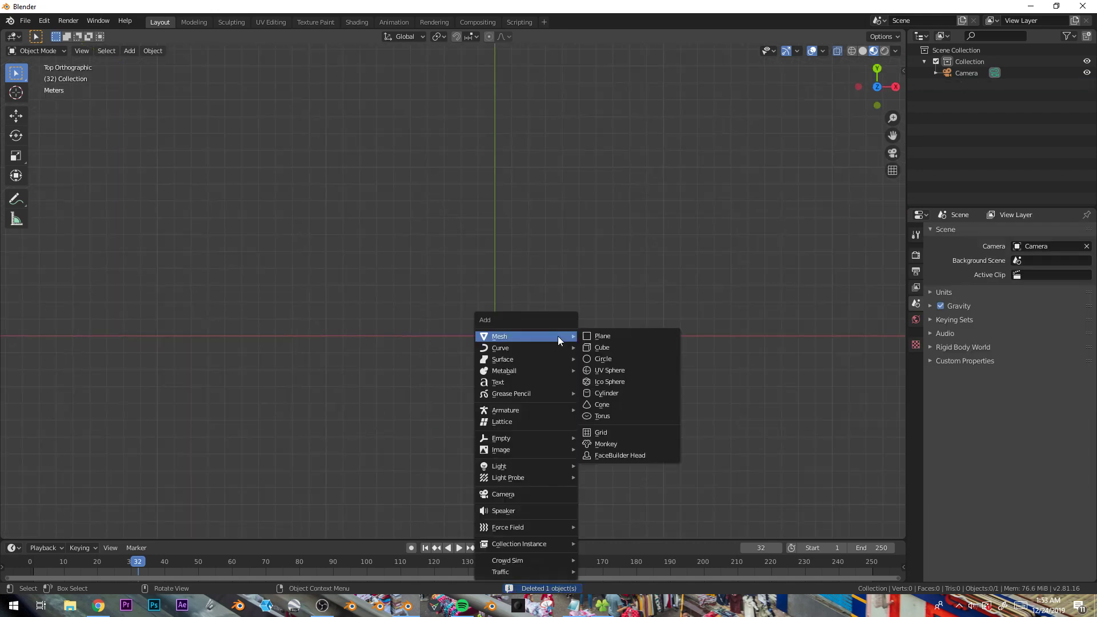
click(610, 338)
shift+middle_drag(606, 349, 598, 291)
scroll(598, 291, up, 2)
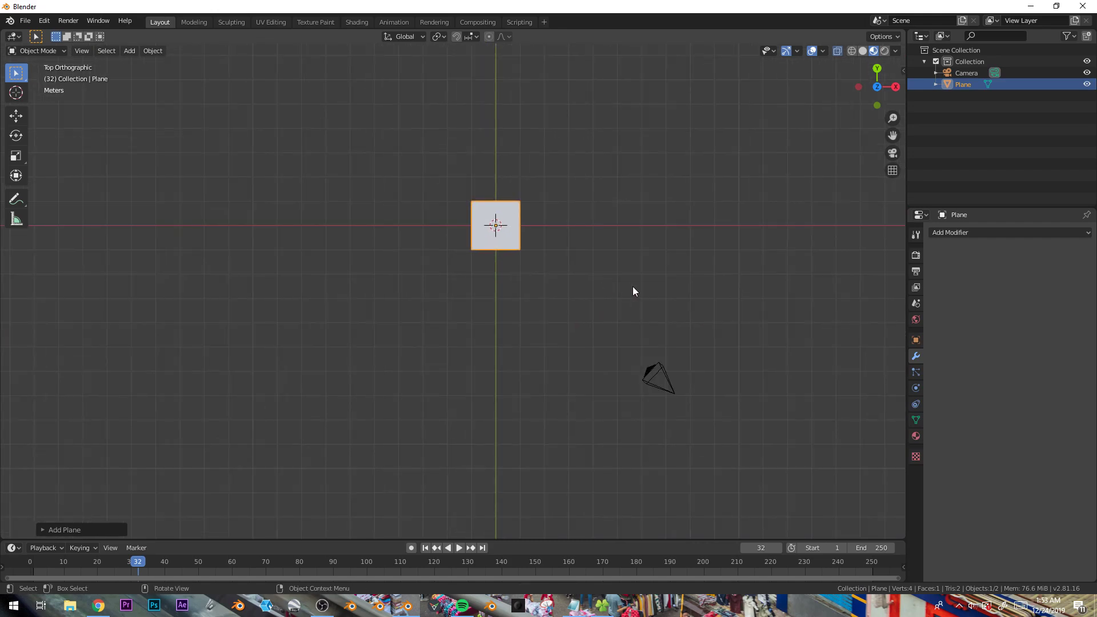
- In Edit Mode, scale the plane to about 0.9 and stretch it along X into a wide rectangle
key(Tab)
key(s)
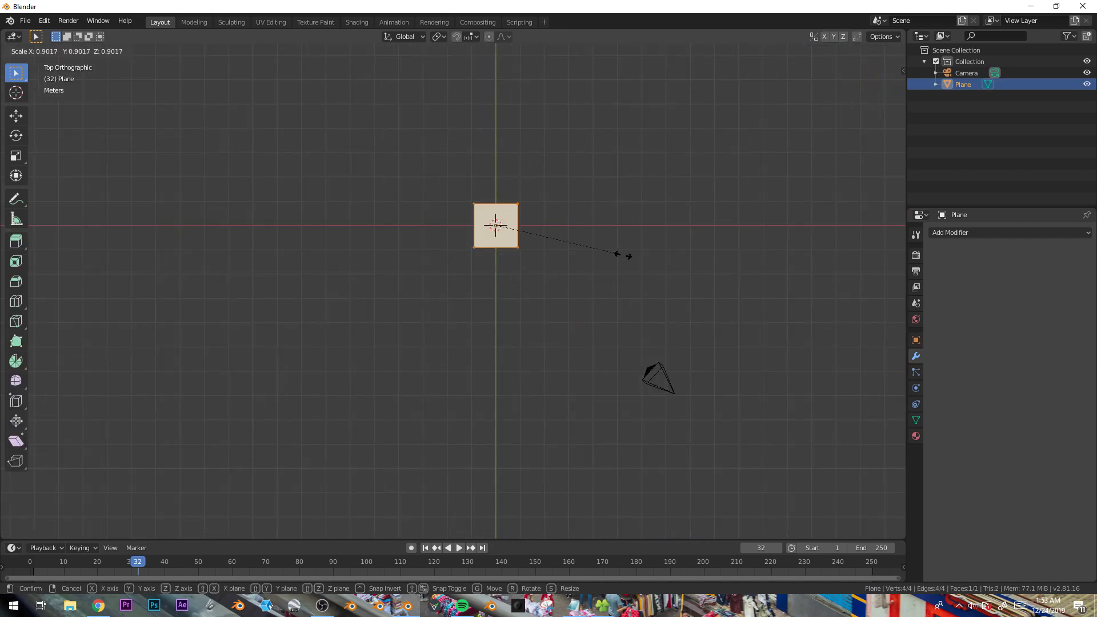
click(623, 254)
key(s)
key(x)
click(549, 228)
- Add a loop cut down the rectangle's middle and extrude its bottom-left edge into a slanted leg
key(ctrl+r)
click(498, 206)
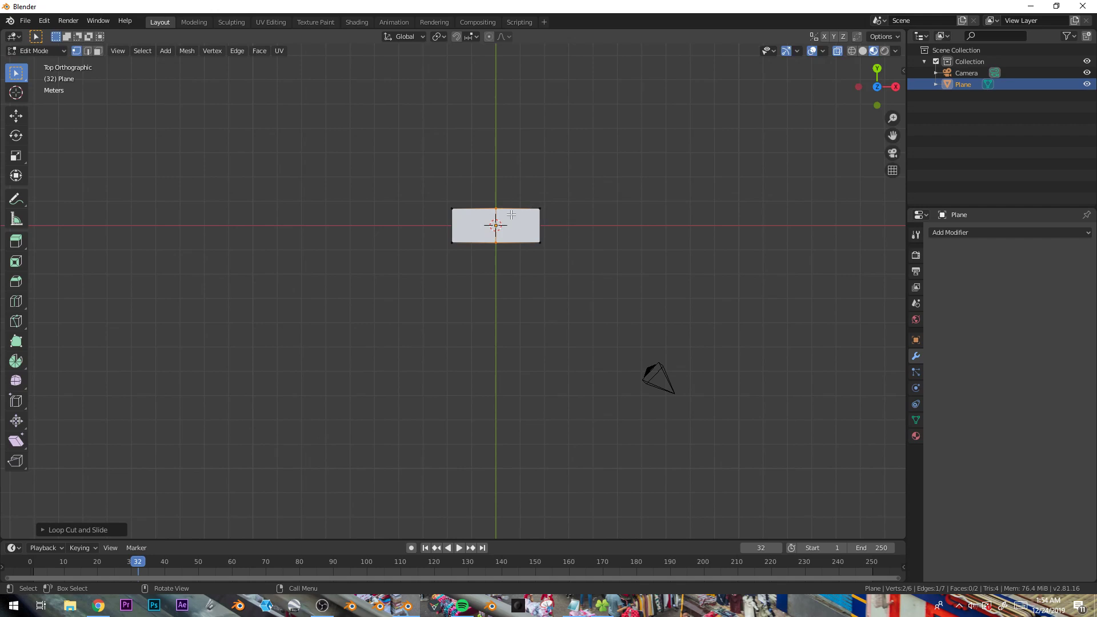
right_click(468, 241)
key(e)
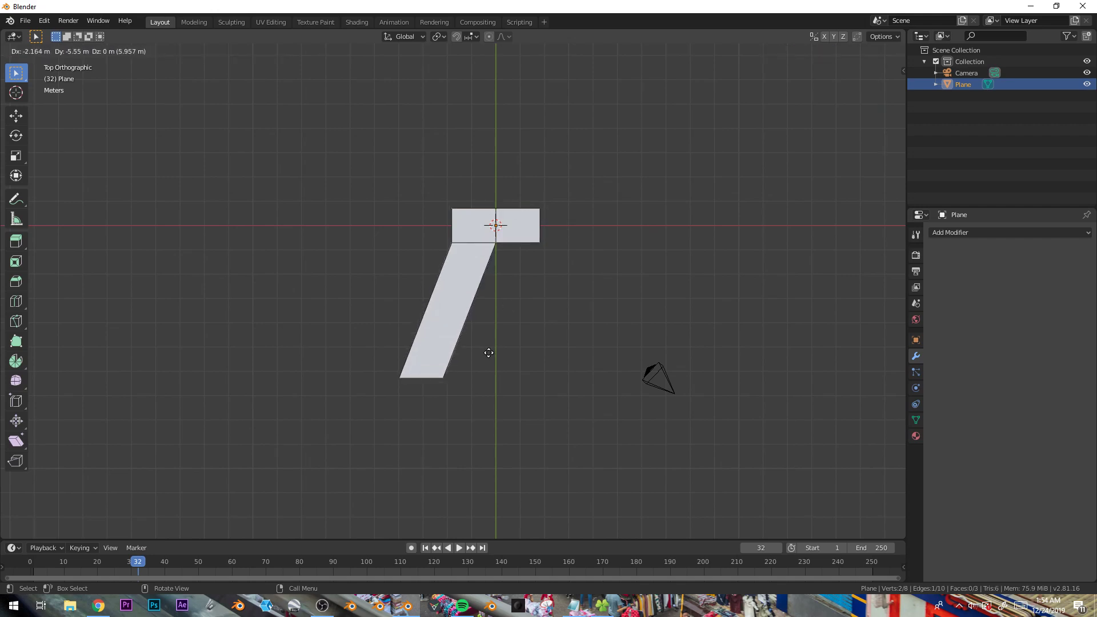
click(486, 350)
- Extrude the bottom-right edge downward into a second slanted leg
click(518, 243)
key(e)
click(547, 394)
- Add multi-cut loop cuts across the waistband and along both legs of the trousers
key(ctrl+r)
scroll(471, 240, up, 1)
click(472, 240)
right_click(473, 241)
key(ctrl+r)
scroll(534, 243, up, 1)
click(535, 243)
right_click(537, 243)
key(ctrl+r)
scroll(540, 226, up, 1)
click(541, 226)
right_click(549, 226)
key(ctrl+r)
scroll(452, 337, up, 10)
click(455, 338)
right_click(455, 338)
key(ctrl+r)
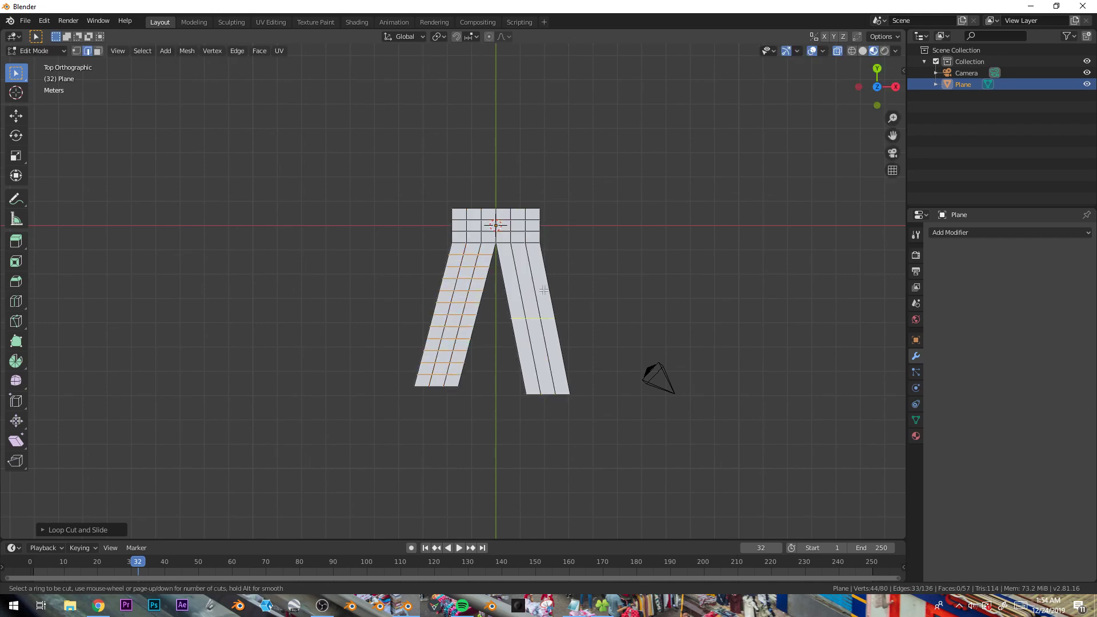
click(549, 293)
right_click(496, 326)
click(478, 237)
scroll(518, 204, up, 3)
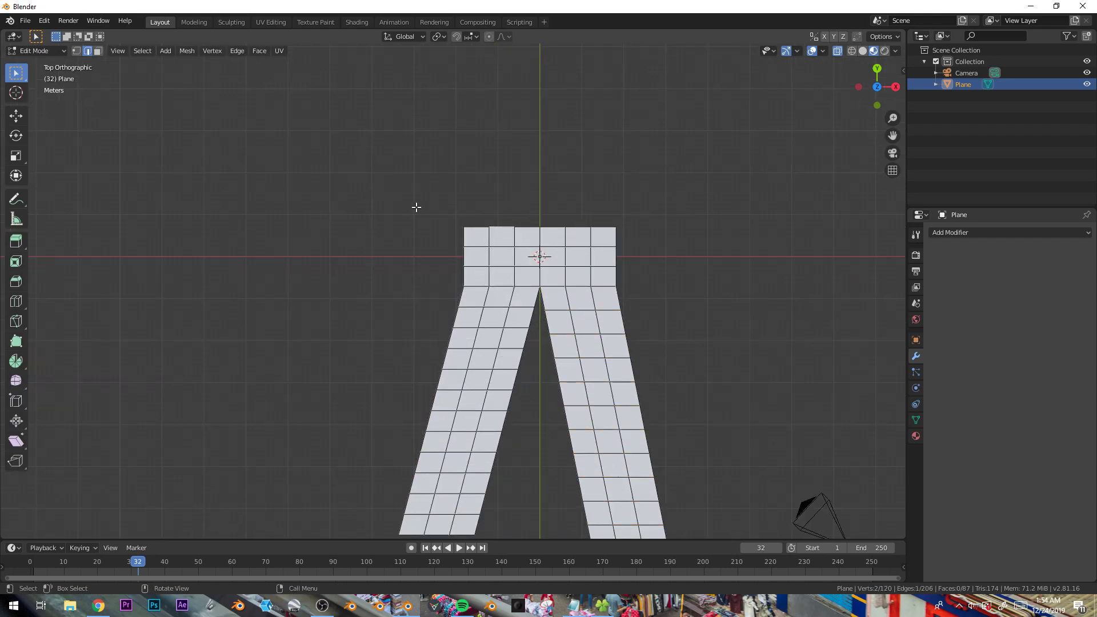
scroll(416, 207, down, 1)
key(e)
key(x)
click(388, 197)
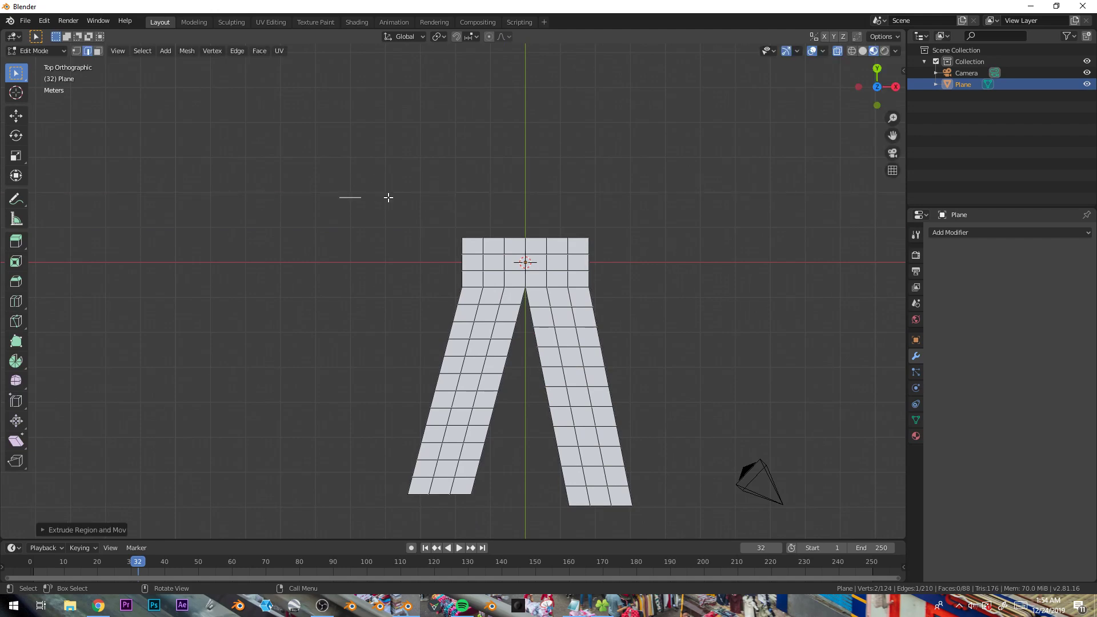
drag(314, 179, 400, 236)
key(1)
key(x)
click(399, 145)
- Duplicate a waistband edge above the trousers and extrude it slightly along Y into a thin strip
key(b)
drag(478, 234, 518, 245)
key(shift+d)
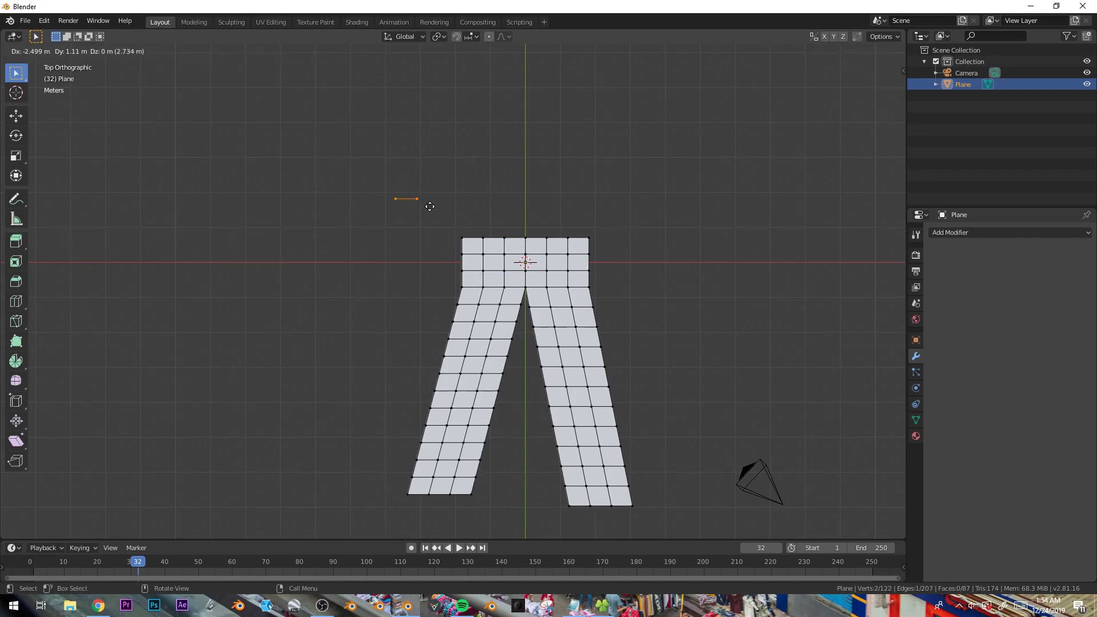
click(430, 206)
key(e)
key(y)
click(431, 209)
alt+click(424, 196)
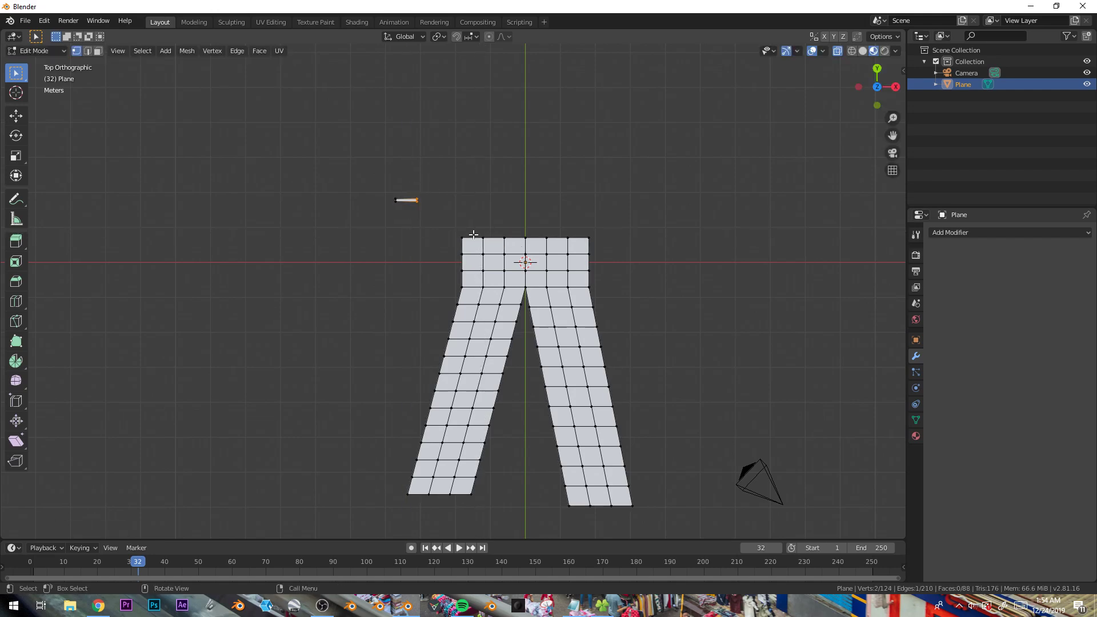
- Stretch the thin strip along X into a long horizontal line above the trousers
scroll(486, 231, down, 2)
key(g)
key(x)
click(867, 268)
alt+click(409, 227)
key(ctrl+l)
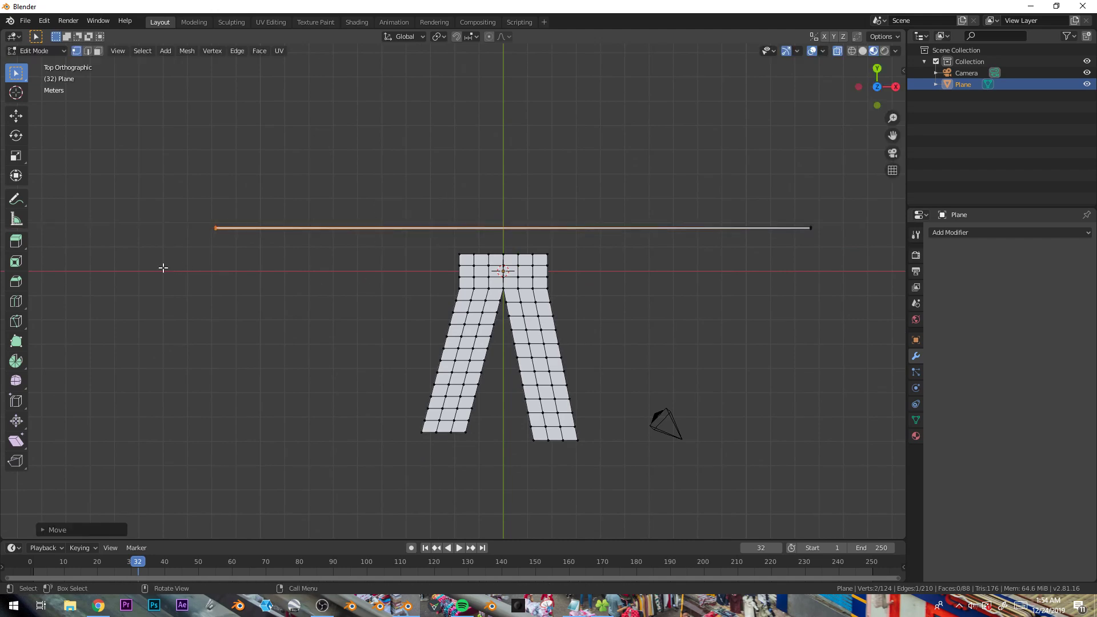
key(s)
key(x)
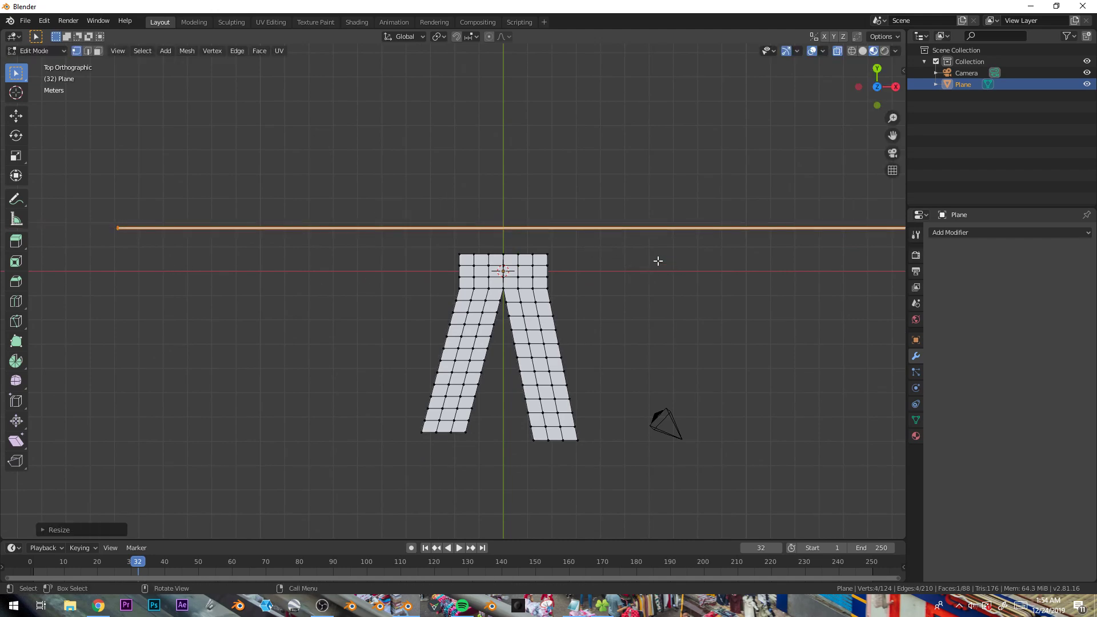
click(720, 323)
- Loop cut the long strip into many segments and move the selection along Y
key(ctrl+r)
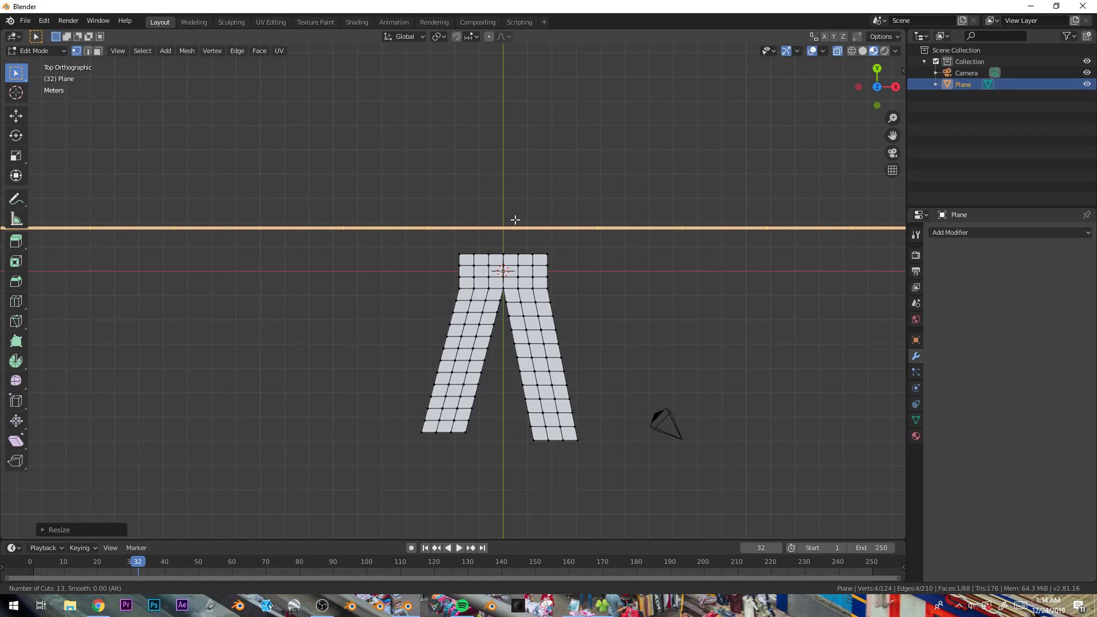
scroll(518, 227, up, 5)
click(518, 227)
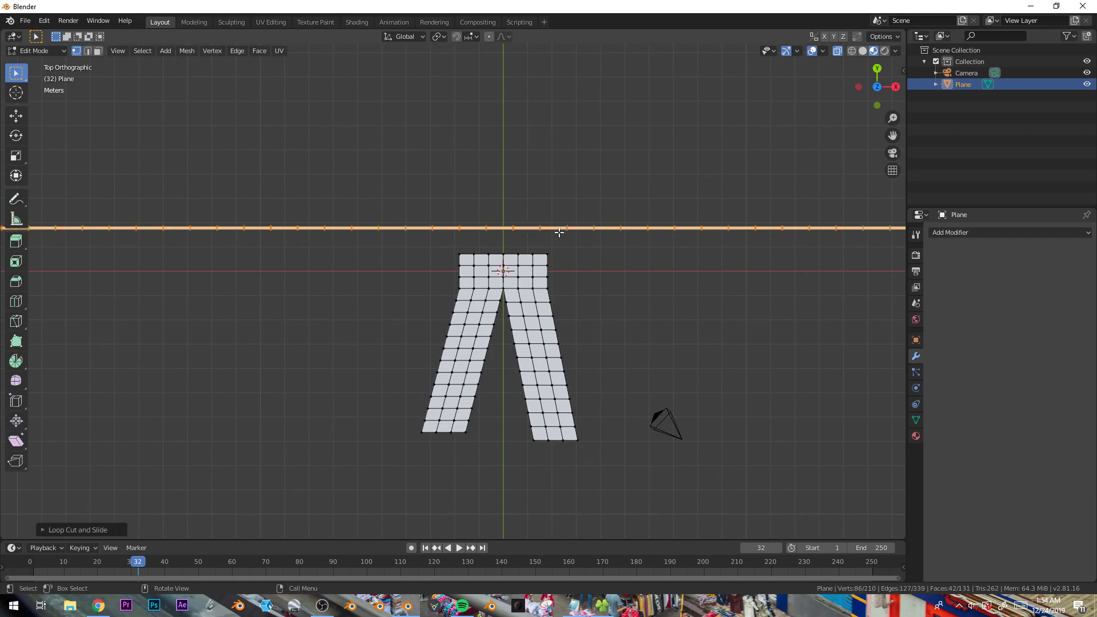
key(g)
key(y)
click(650, 271)
scroll(550, 262, up, 2)
scroll(480, 216, up, 2)
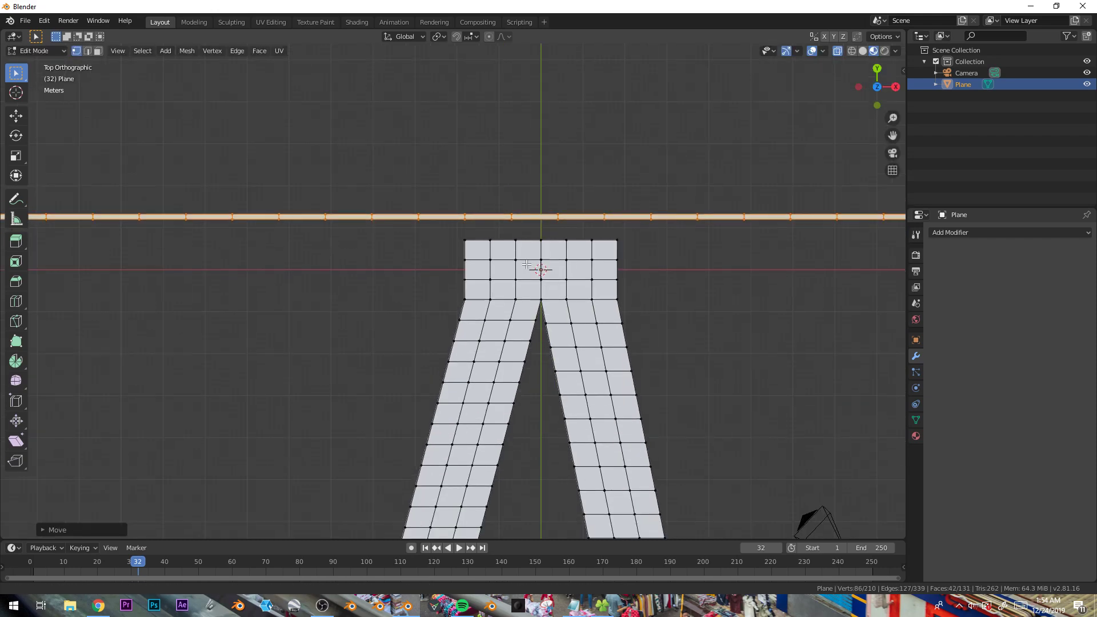
- Bridge an edge of the long strip to the waistband's left top edge to form a connecting belt loop
click(496, 219)
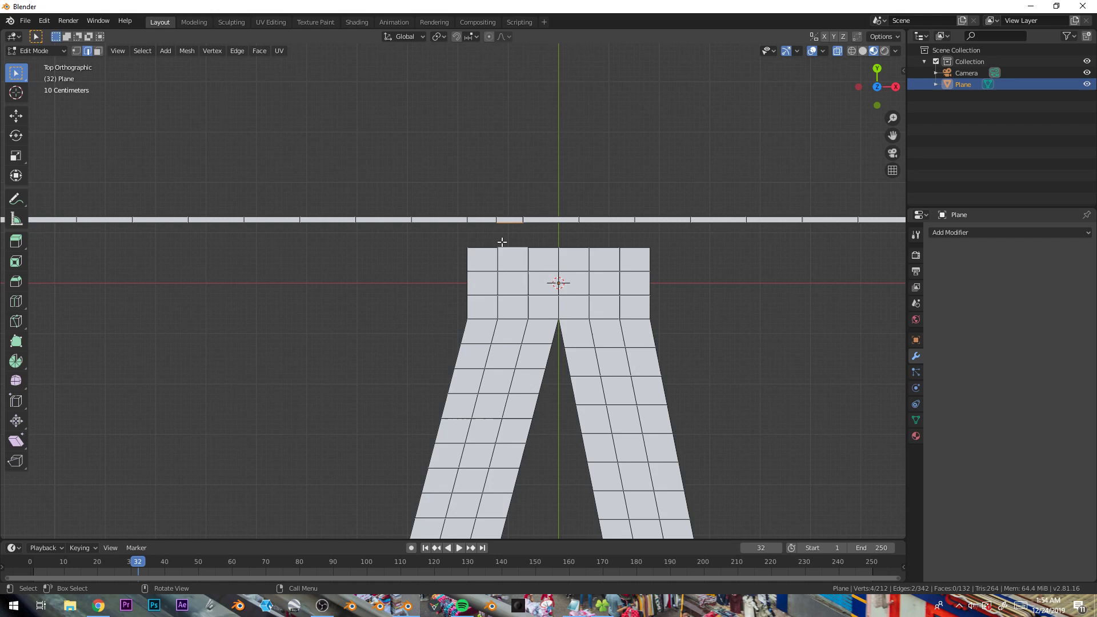
right_click(505, 243)
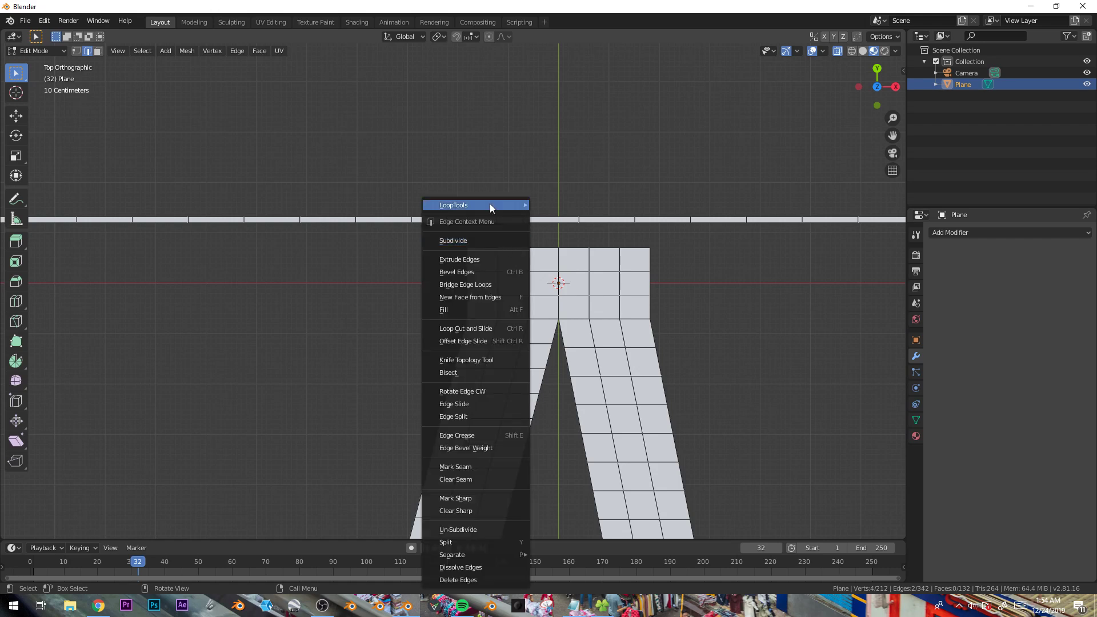
mouse_move(503, 205)
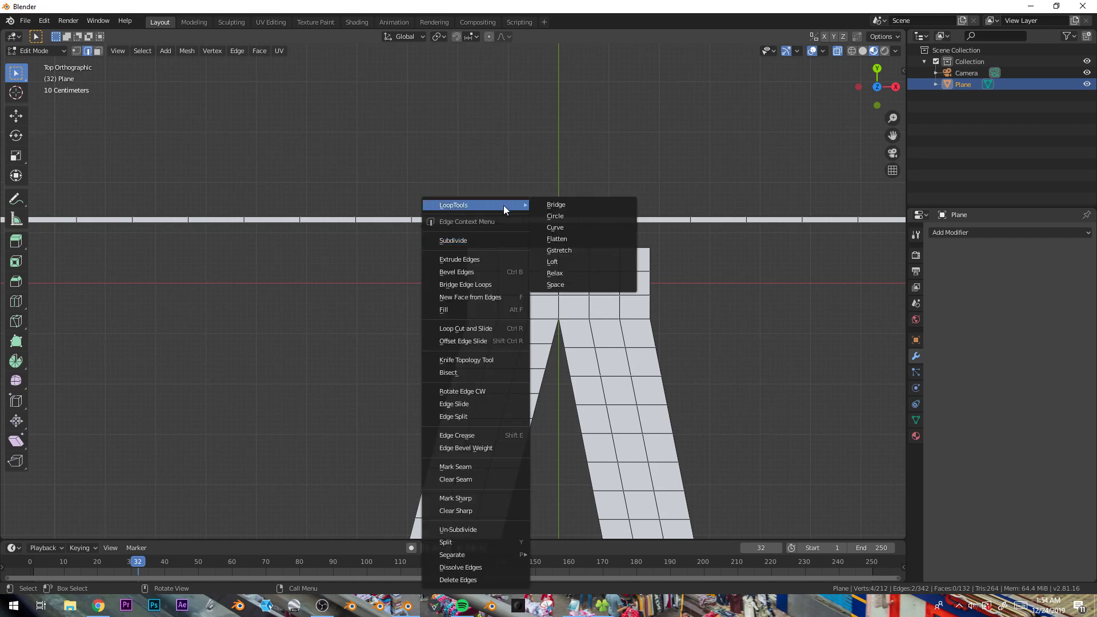
click(554, 205)
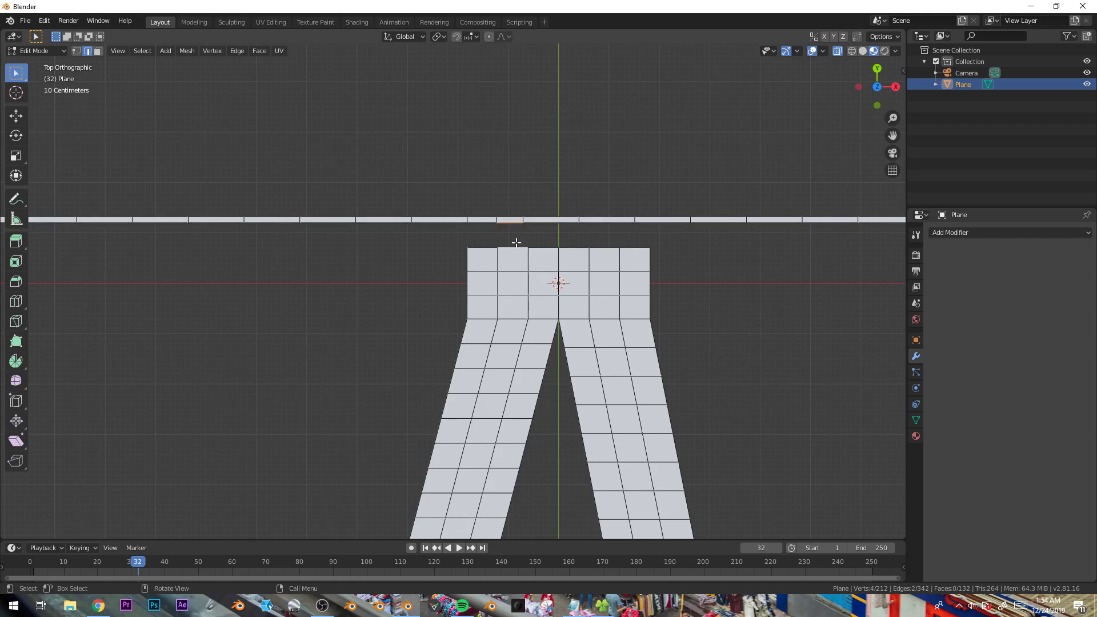
key(F3)
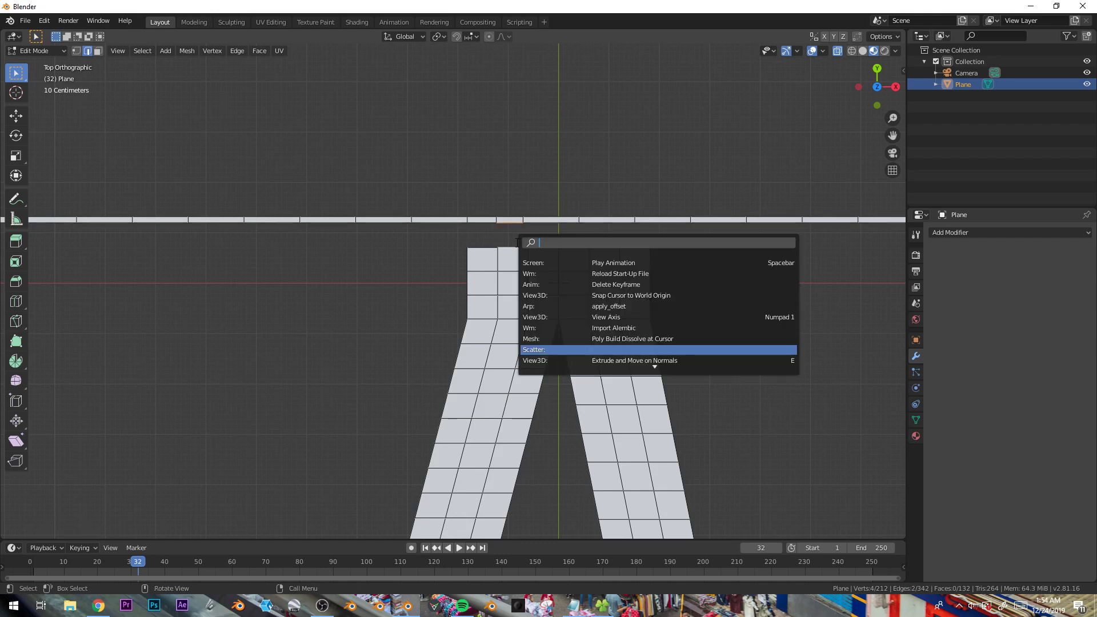
text(brid)
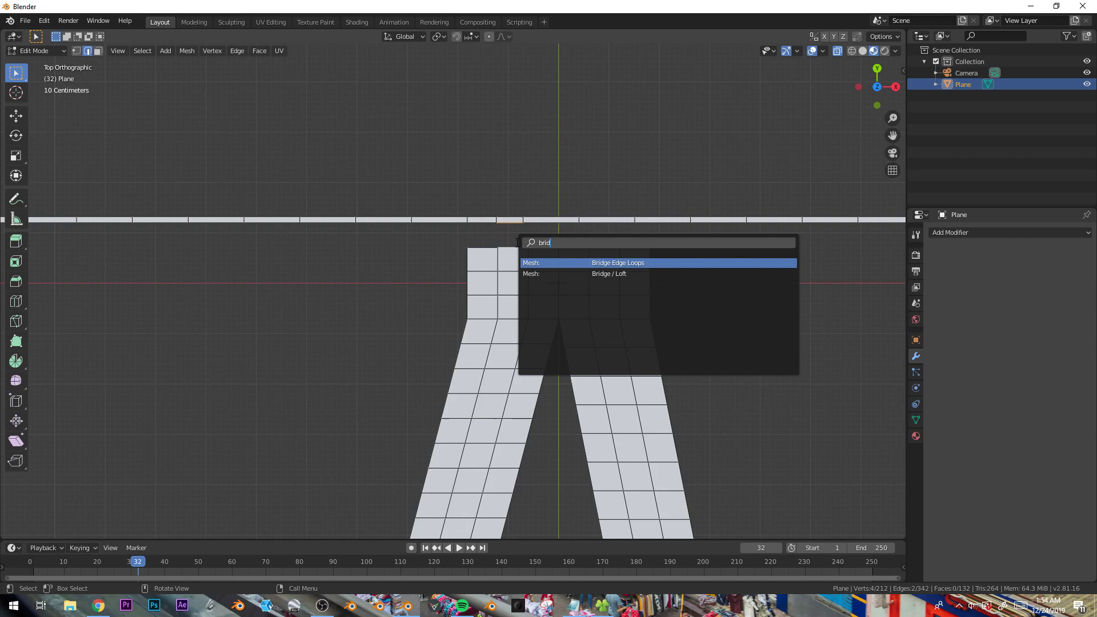
key(Return)
- Bridge another strip edge to the waistband's right top edge to form a second belt loop
key(ctrl+r)
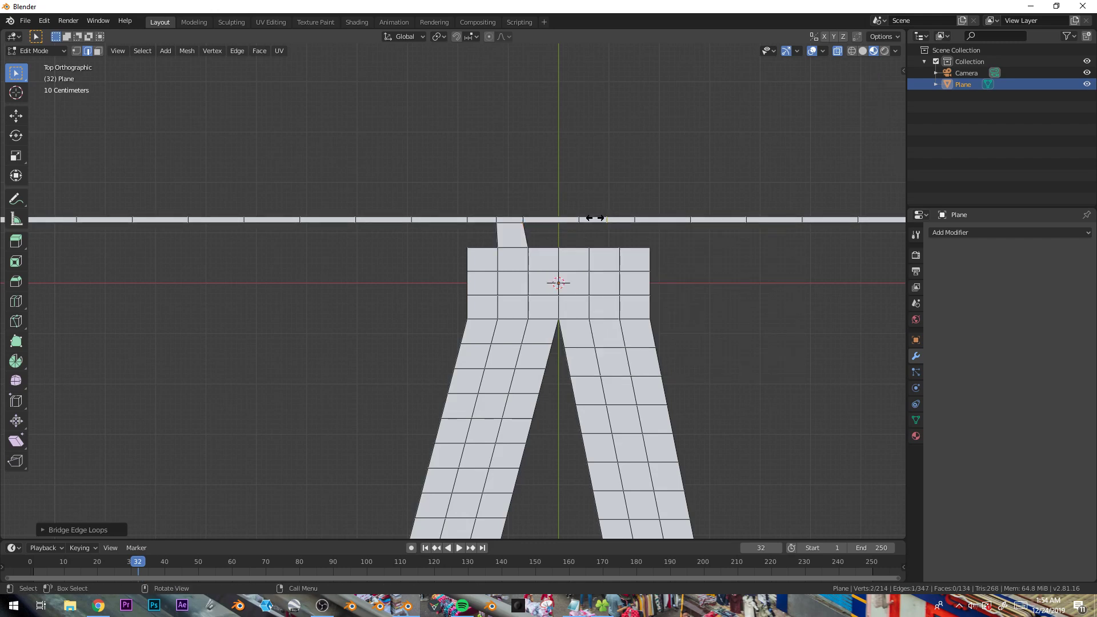
click(601, 219)
click(606, 239)
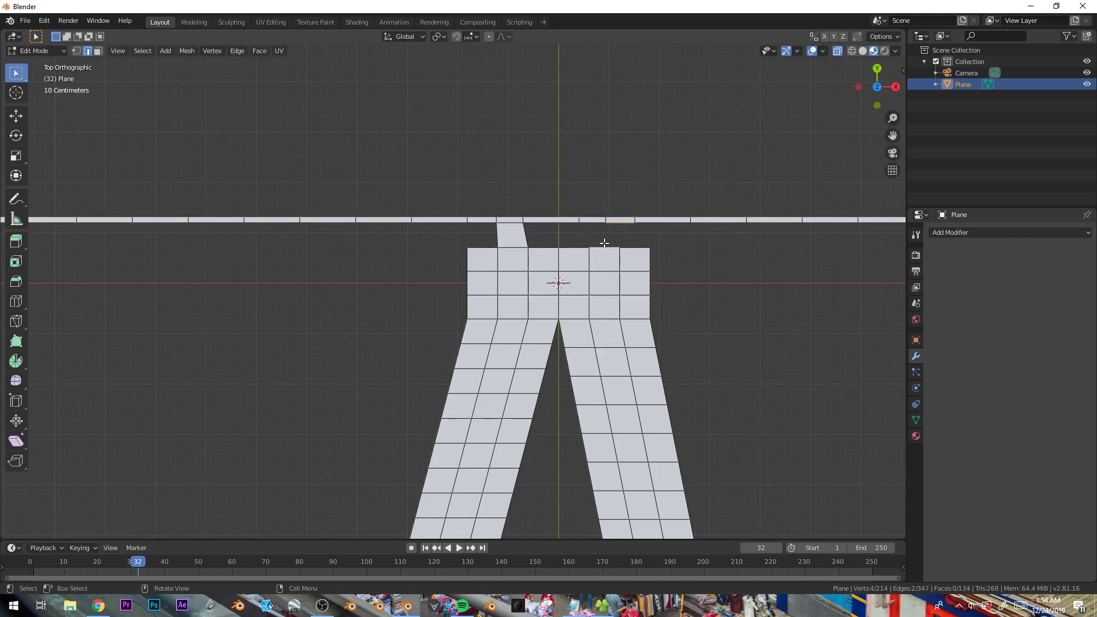
key(F3)
key(Return)
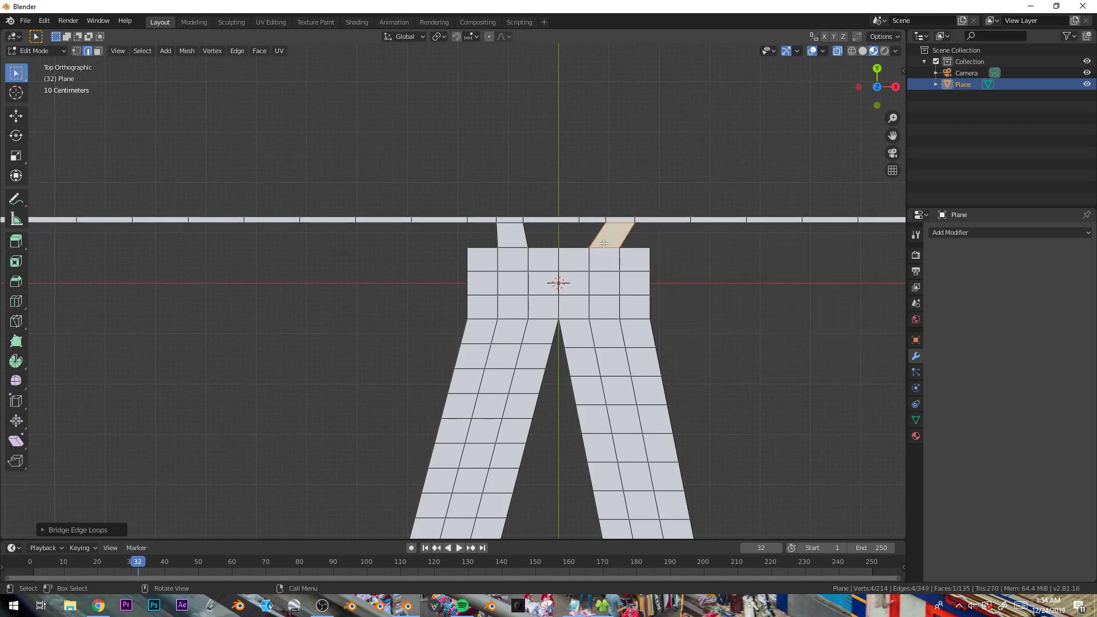
- Leave Edit Mode and create a new material for the trousers and line mesh
key(Tab)
scroll(564, 239, down, 4)
scroll(564, 239, down, 2)
scroll(562, 239, up, 2)
click(916, 436)
click(1011, 281)
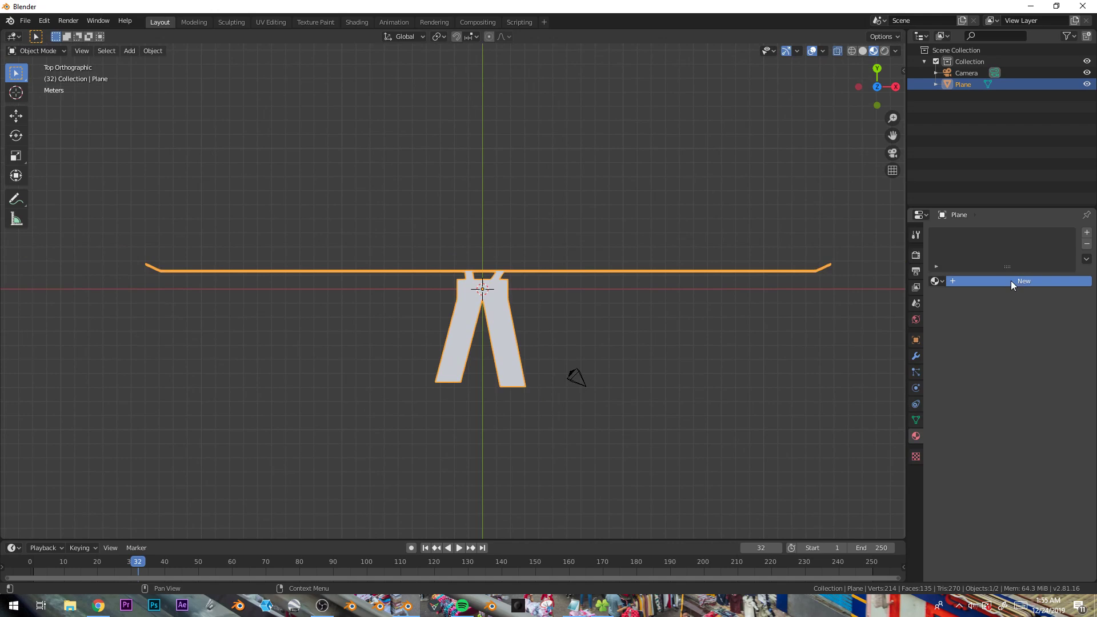
click(1087, 396)
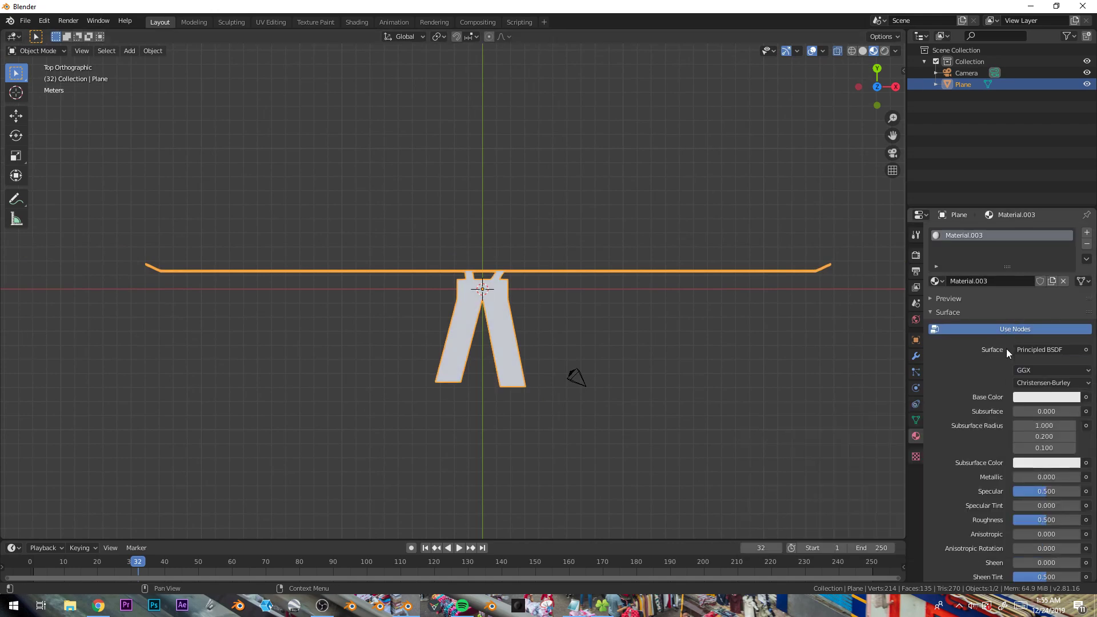
click(1064, 281)
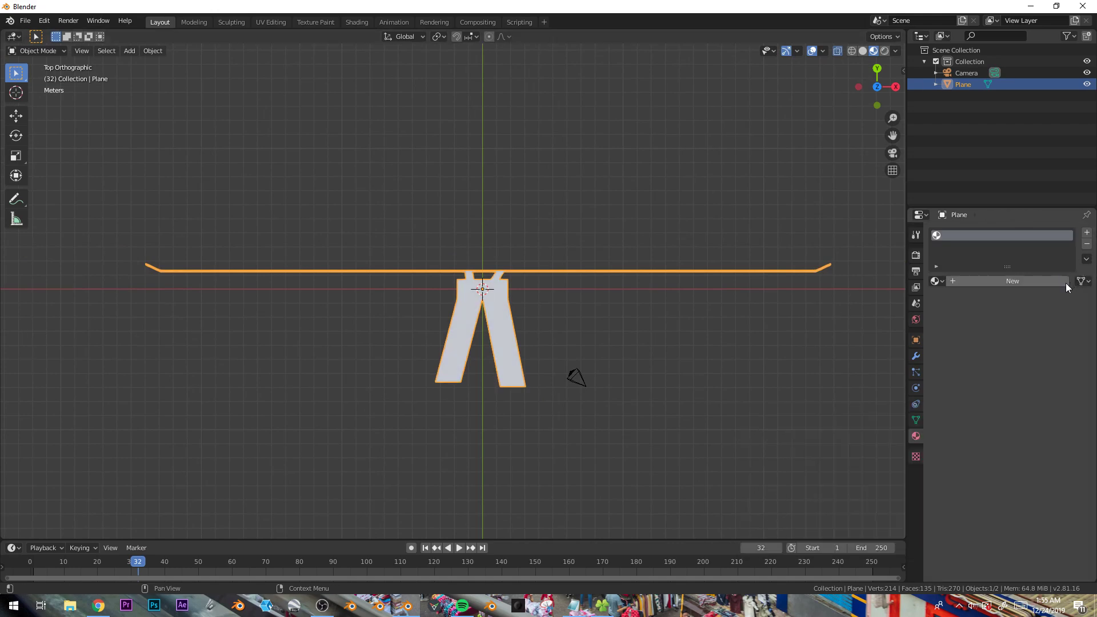
click(1022, 280)
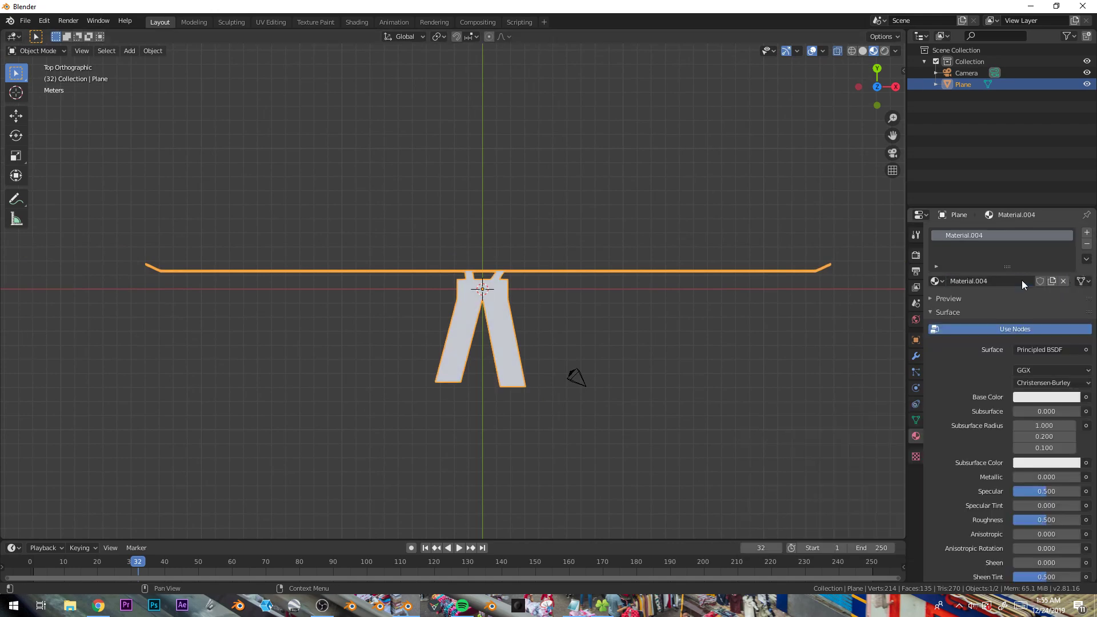
- Set the material's Base Color to an Image Texture using CLOTHES.jpg
click(1086, 397)
click(856, 472)
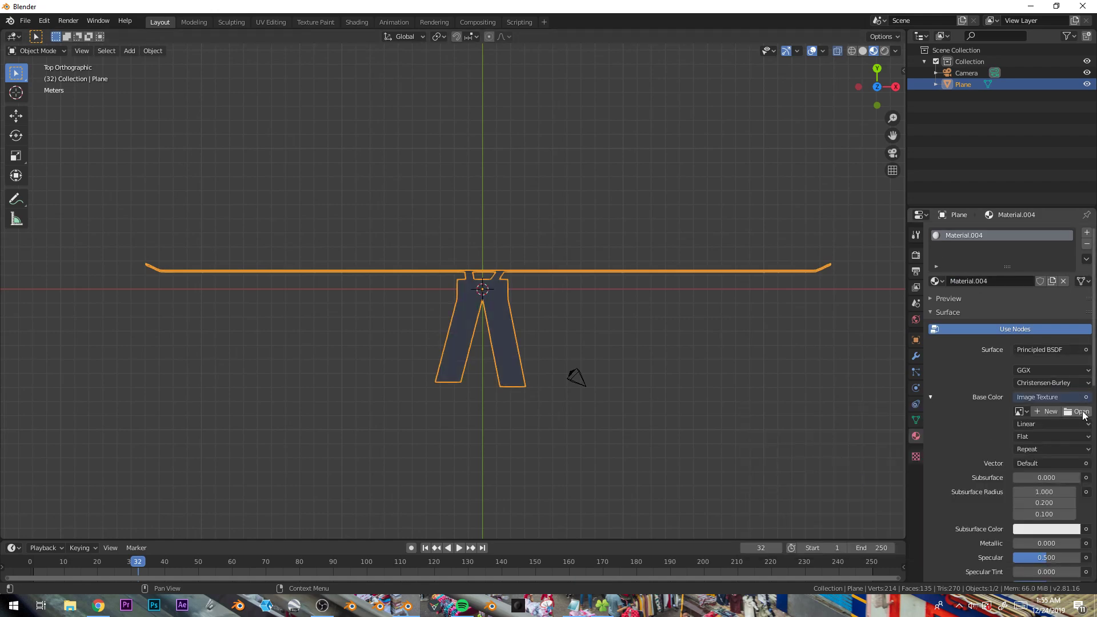
click(1077, 411)
click(290, 323)
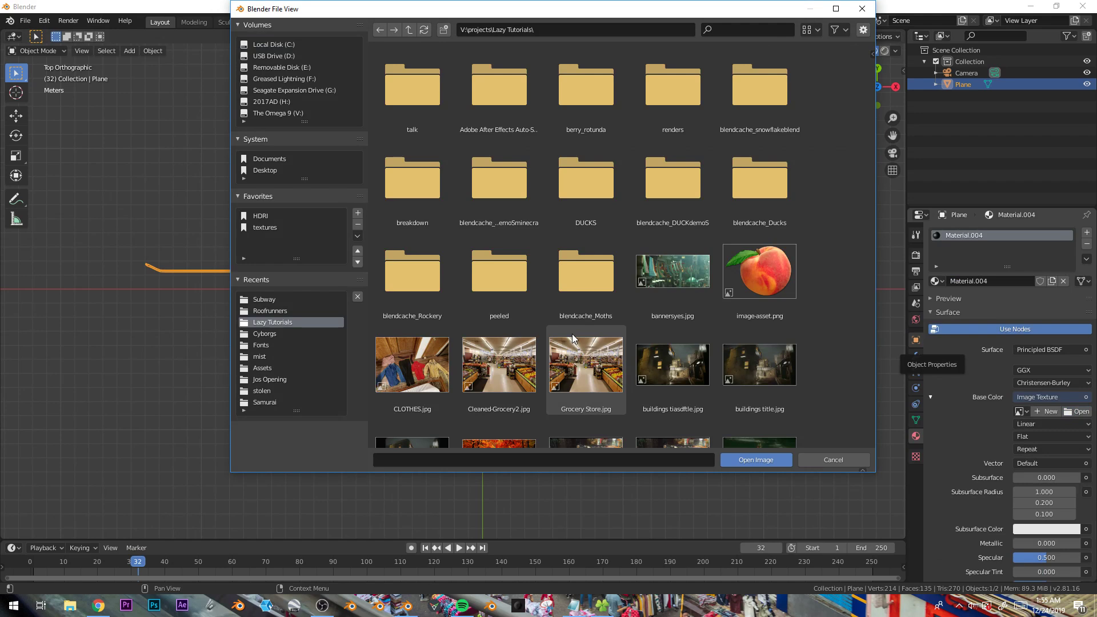
scroll(623, 142, down, 3)
scroll(623, 142, down, 3)
double_click(414, 113)
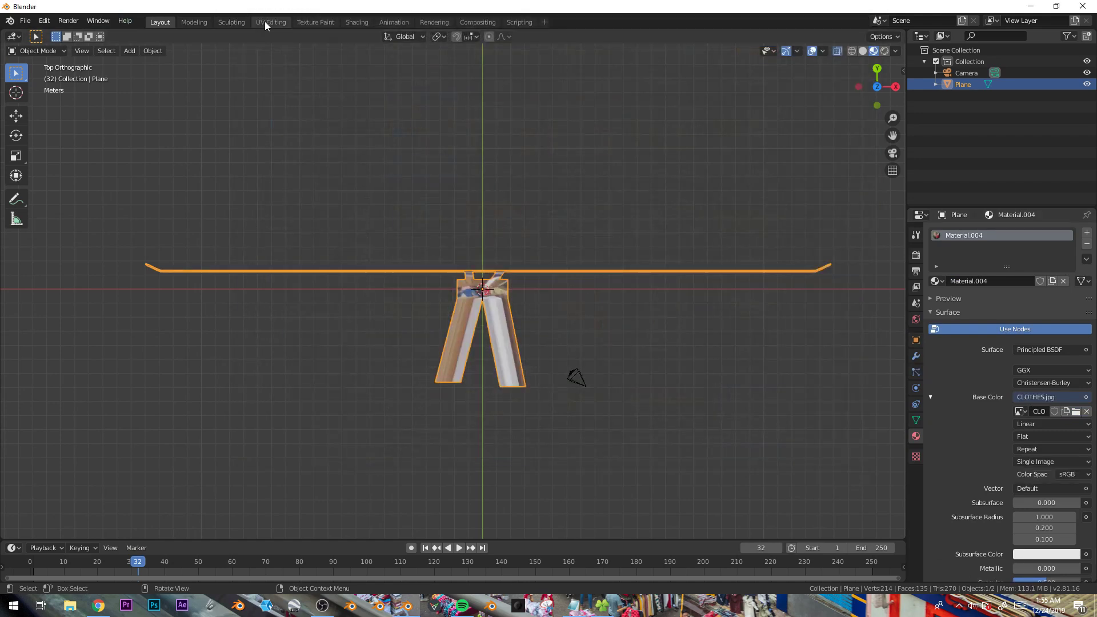
- Switch to the UV Editing workspace and show CLOTHES.jpg in the image editor
key(Tab)
key(Tab)
click(271, 22)
click(197, 51)
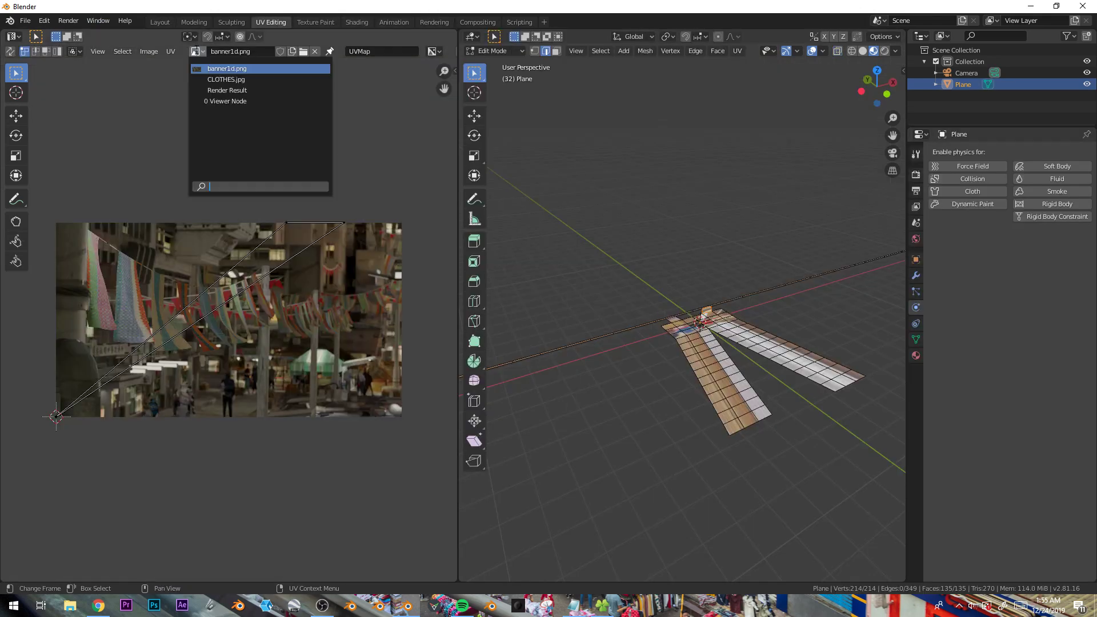
click(208, 81)
scroll(225, 277, down, 3)
- Select the whole mesh and unwrap it with Project From View from the top view
key(a)
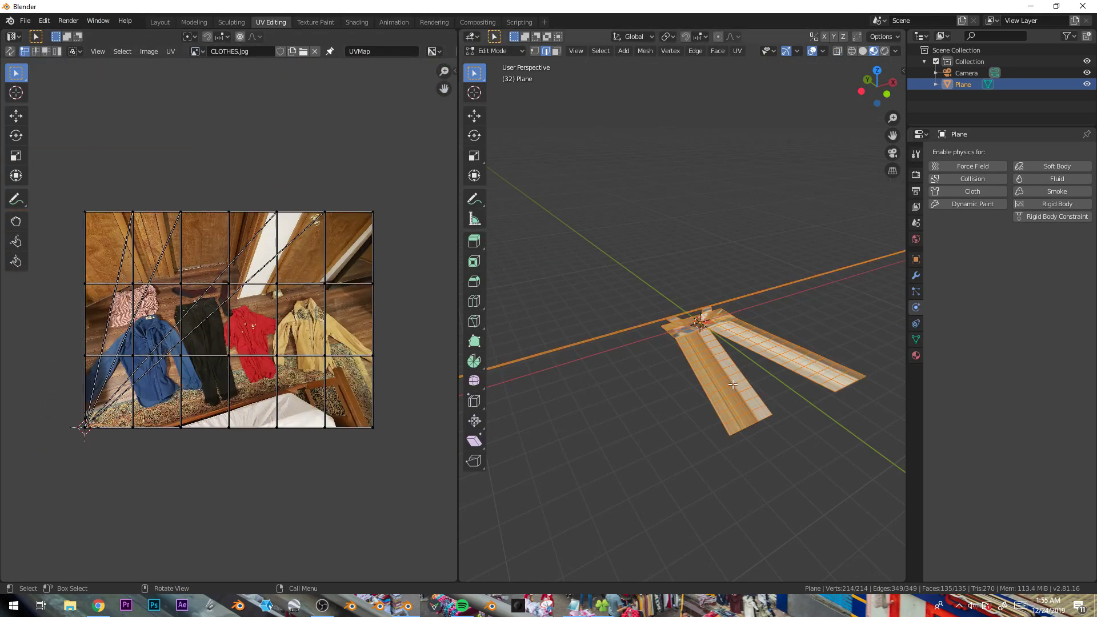
key(KP_7)
key(u)
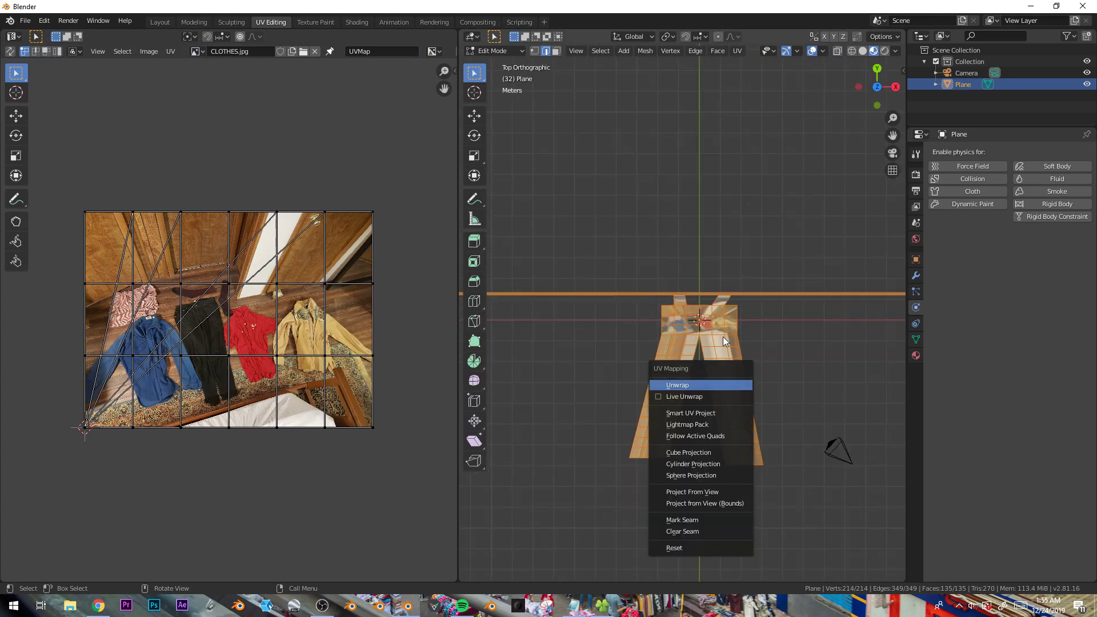
key(u)
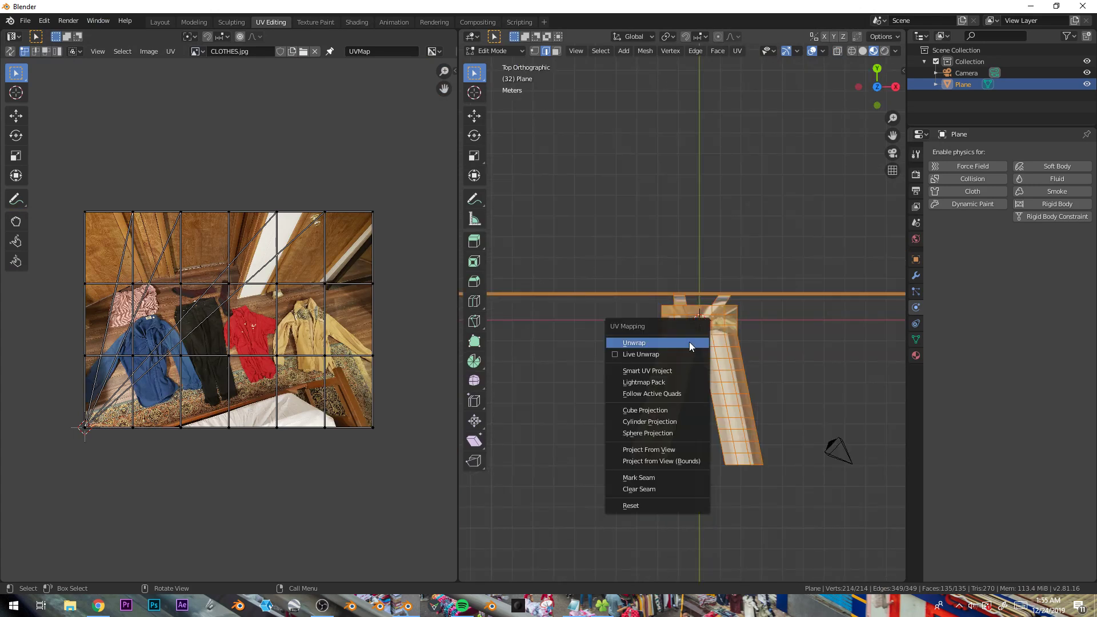
click(663, 445)
- Move the whole UV layout over the black trousers in the photo
key(g)
click(256, 336)
middle_drag(228, 405, 265, 354)
scroll(265, 355, up, 4)
- Circle-select the left leg's UVs, then rotate and move them onto the photo trousers' left leg
click(206, 340)
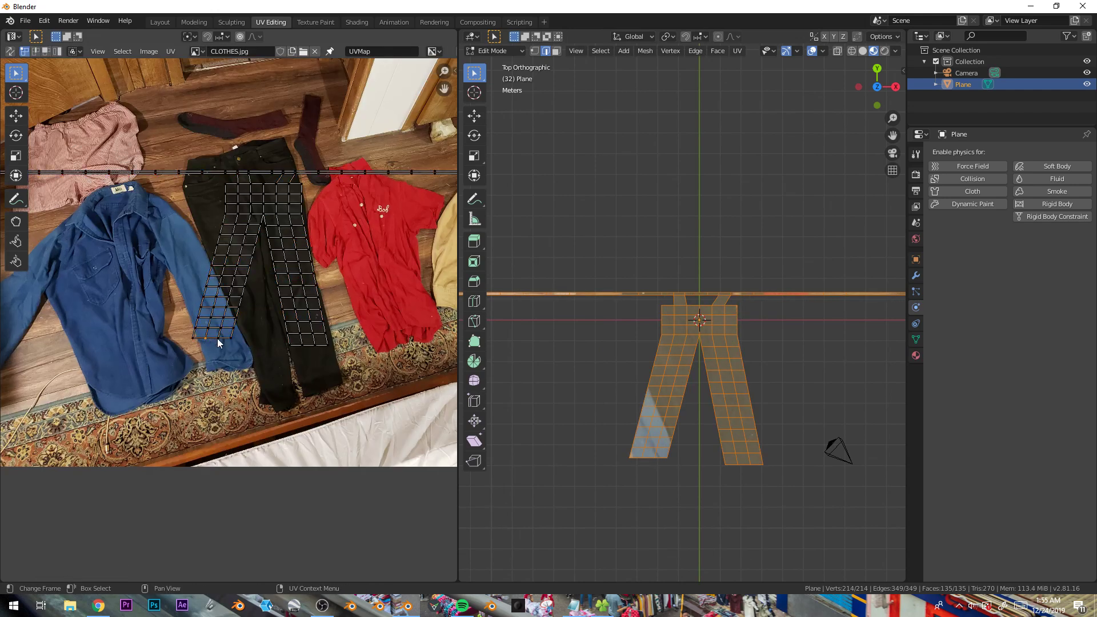
key(c)
click(223, 234)
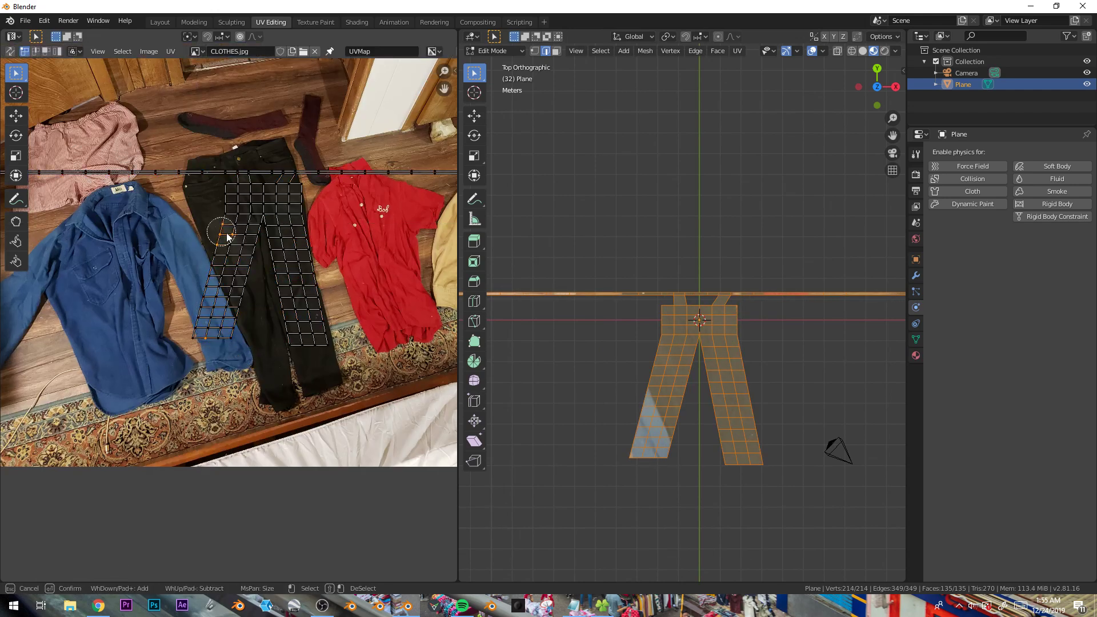
key(Escape)
key(r)
click(335, 337)
key(g)
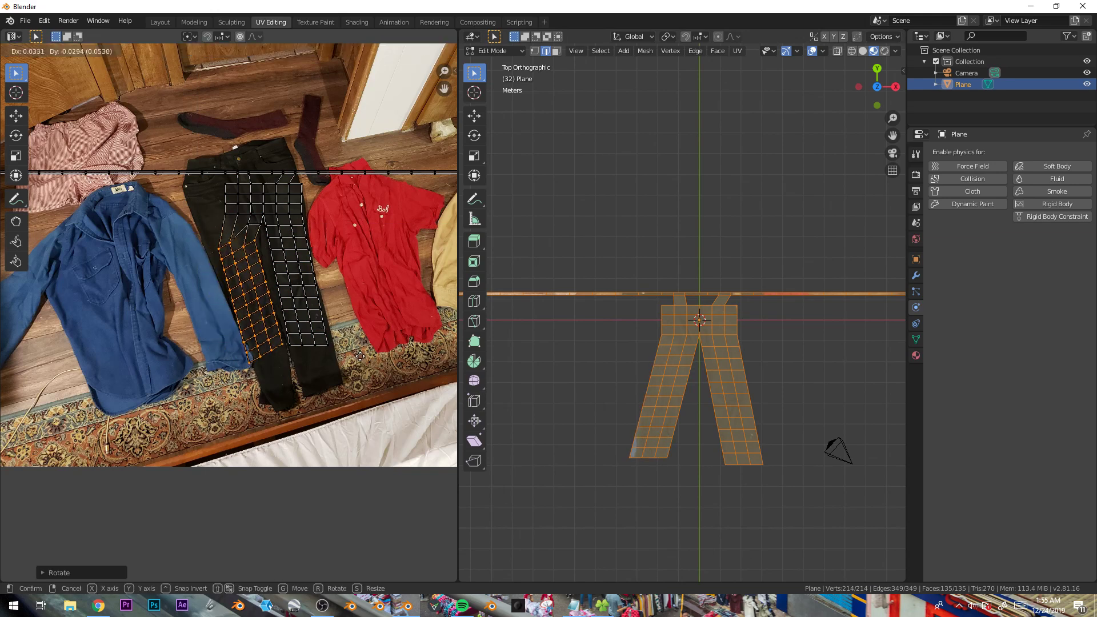
click(360, 357)
- Move and rotate waist UV vertices with proportional editing to fit the photo's trousers
key(alt+a)
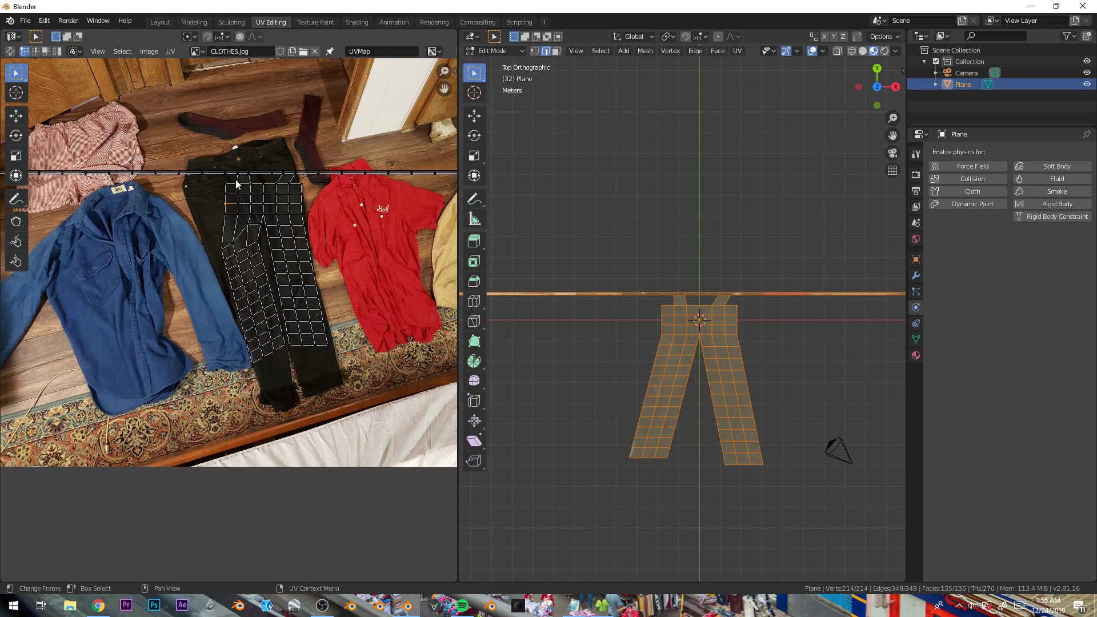
key(g)
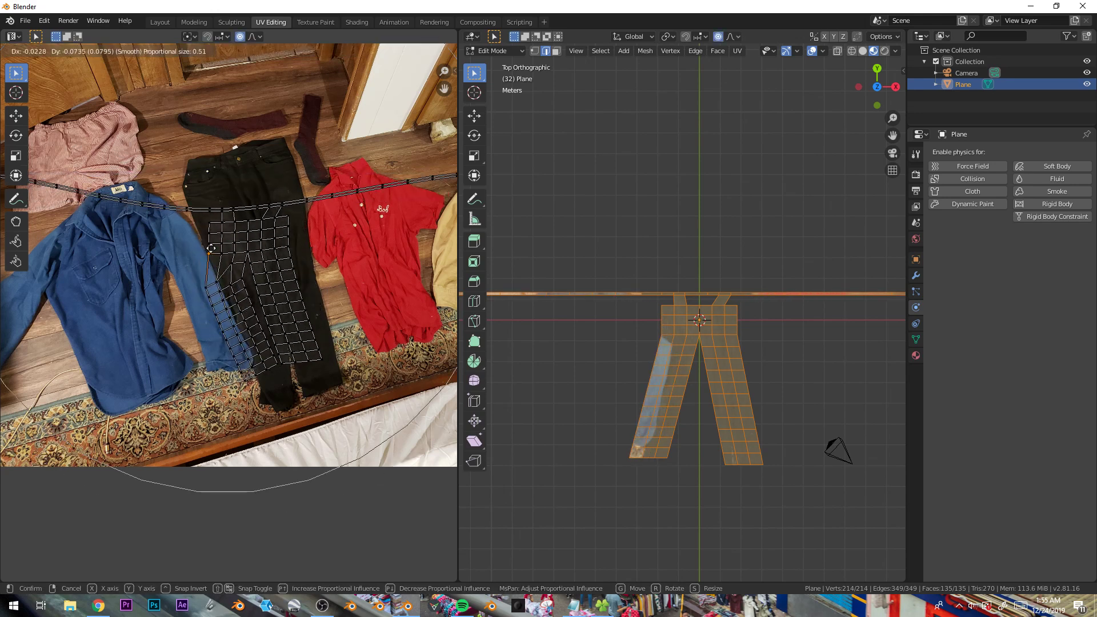
scroll(213, 228, down, 6)
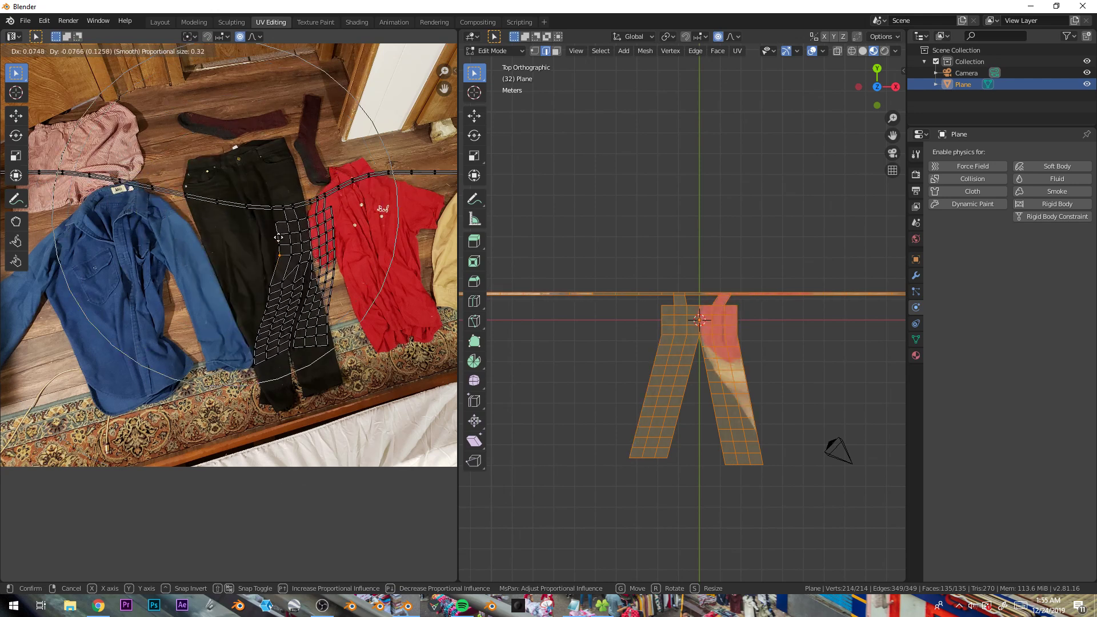
click(209, 219)
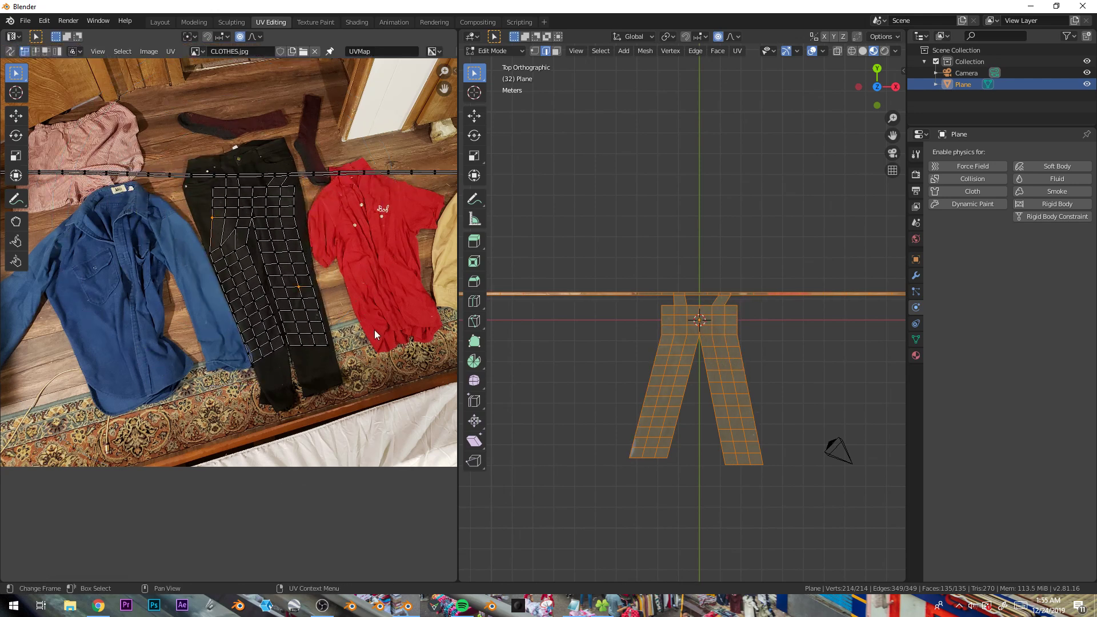
key(r)
click(379, 312)
- Move further UV vertices with proportional editing to refine the trousers' fit on the photo
click(262, 189)
key(g)
scroll(300, 168, up, 5)
click(300, 165)
scroll(216, 207, down, 1)
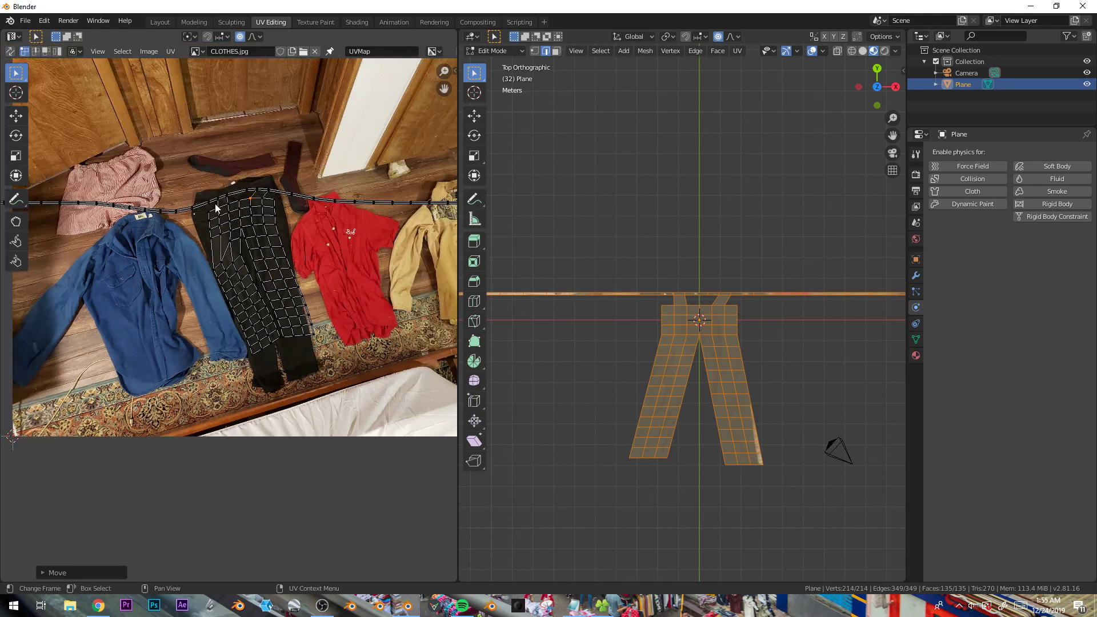
key(g)
click(215, 267)
scroll(225, 326, down, 1)
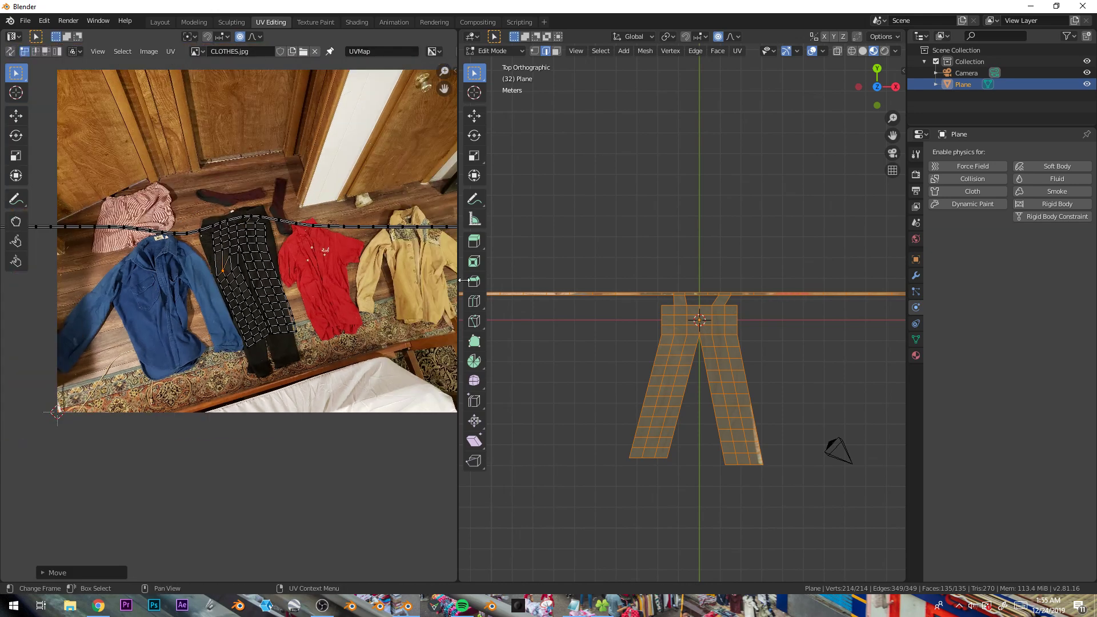
- Select the long strip and scale its UVs down into a short line across the photo's clothes
alt+click(662, 293)
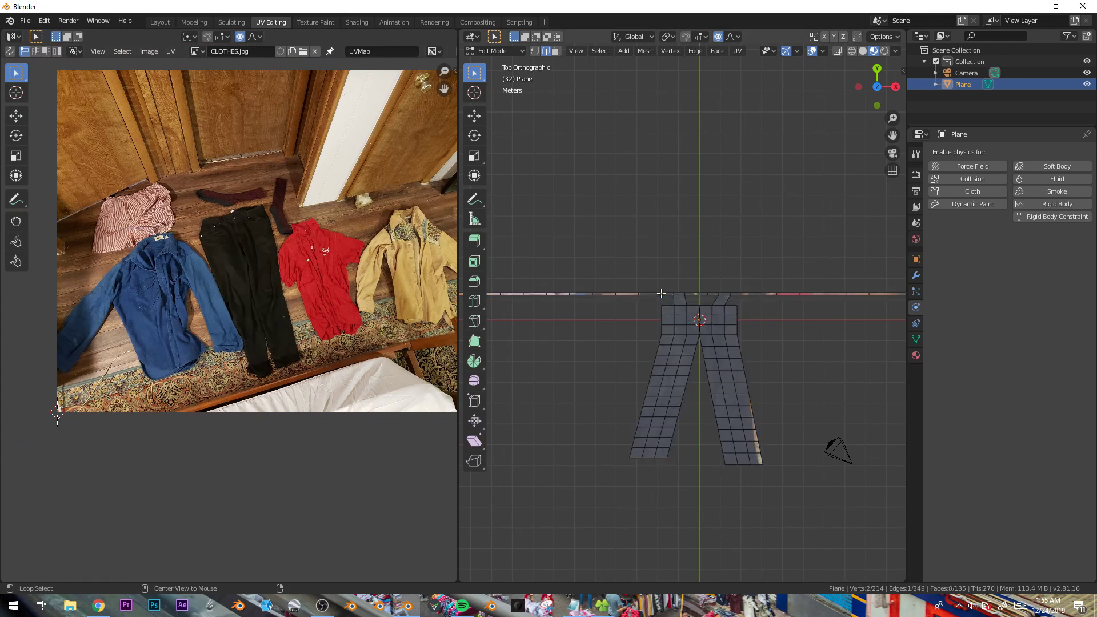
alt+click(661, 294)
scroll(289, 241, down, 1)
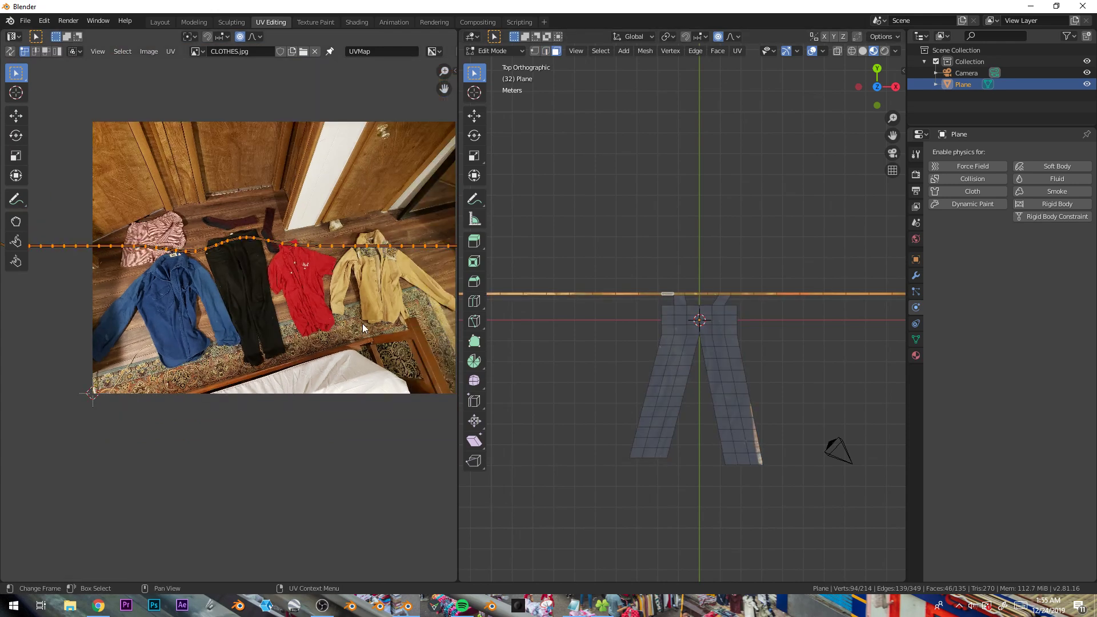
key(s)
click(325, 300)
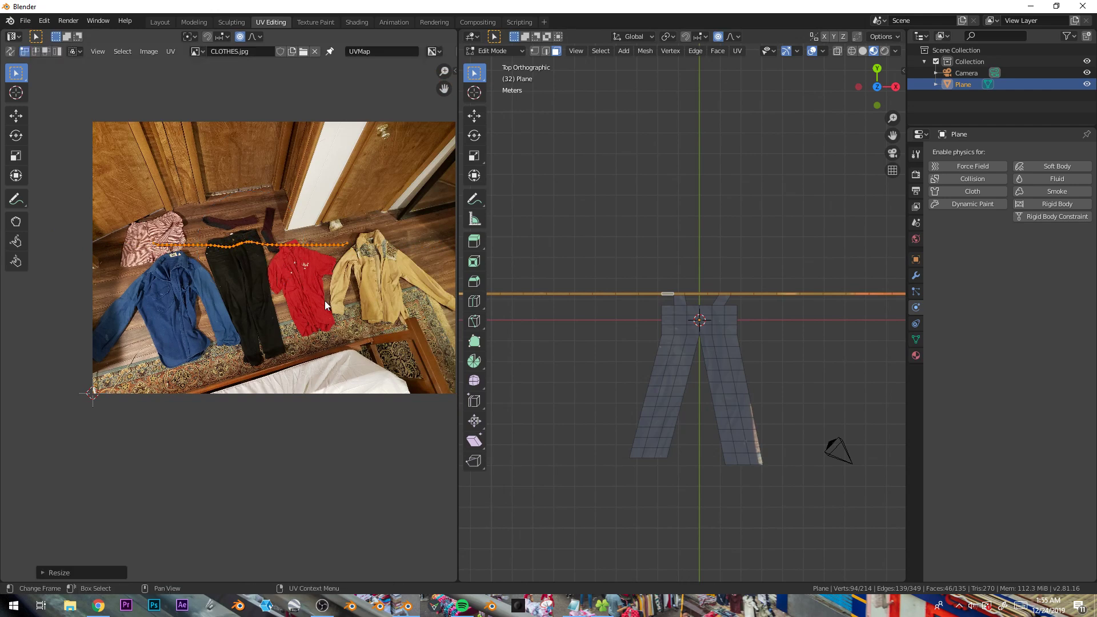
- Return to Object Mode, select the mesh and set the material's Specular to 0
key(Tab)
middle_drag(462, 252, 722, 338)
click(670, 268)
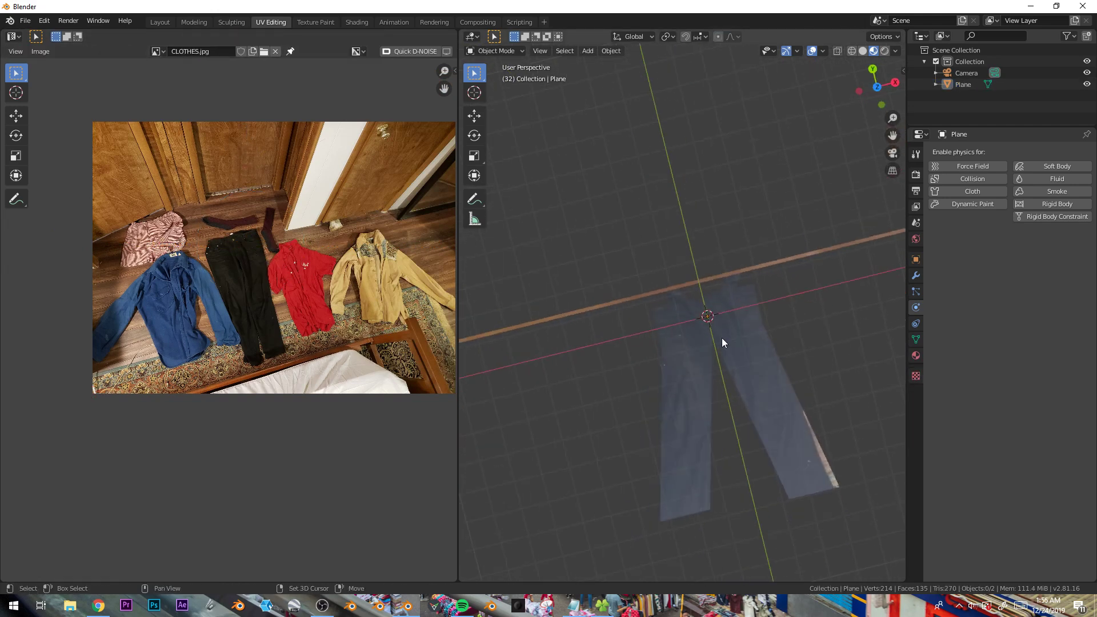
click(722, 338)
click(916, 355)
middle_drag(774, 384, 749, 335)
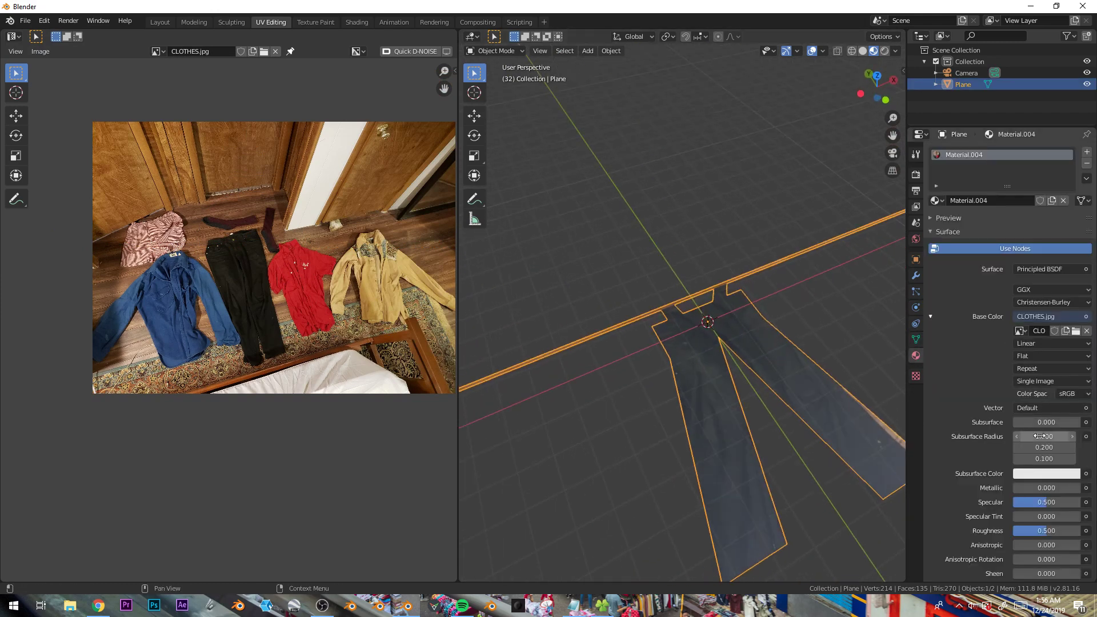
mouse_move(1035, 506)
mouse_down()
mouse_move(1078, 505)
mouse_move(1007, 505)
mouse_up()
key(Tab)
middle_drag(793, 424, 686, 269)
key(a)
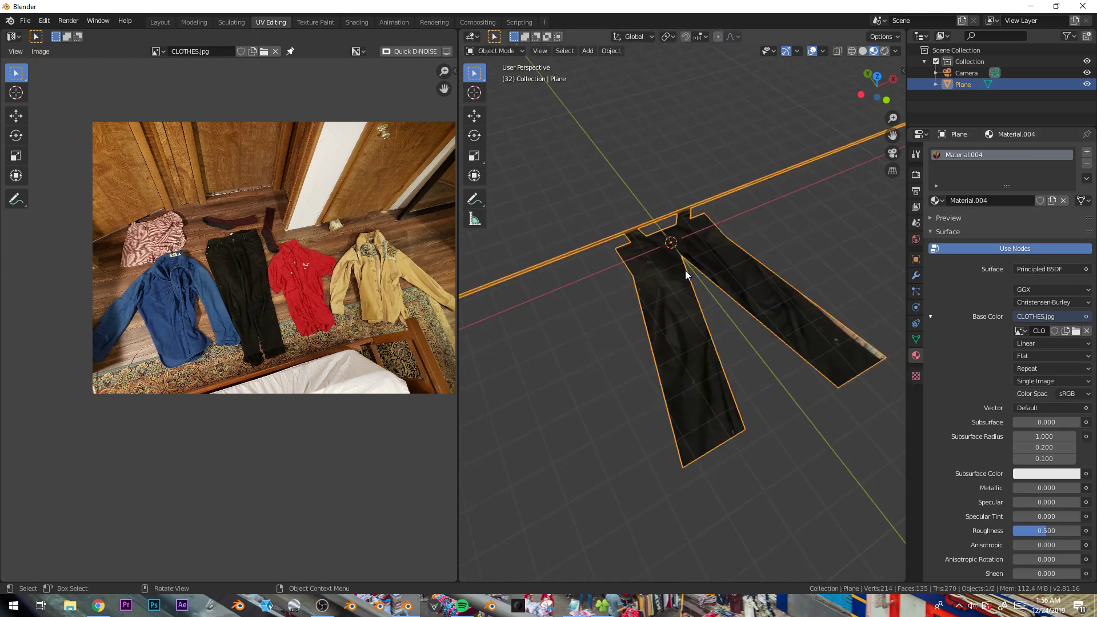
- In Edit Mode from top view, select the washing-line strip's end vertices and add a new vertex group for them
key(KP_1)
key(KP_7)
scroll(609, 286, down, 3)
scroll(631, 278, up, 1)
click(601, 301)
ctrl+scroll(654, 341, right, 5)
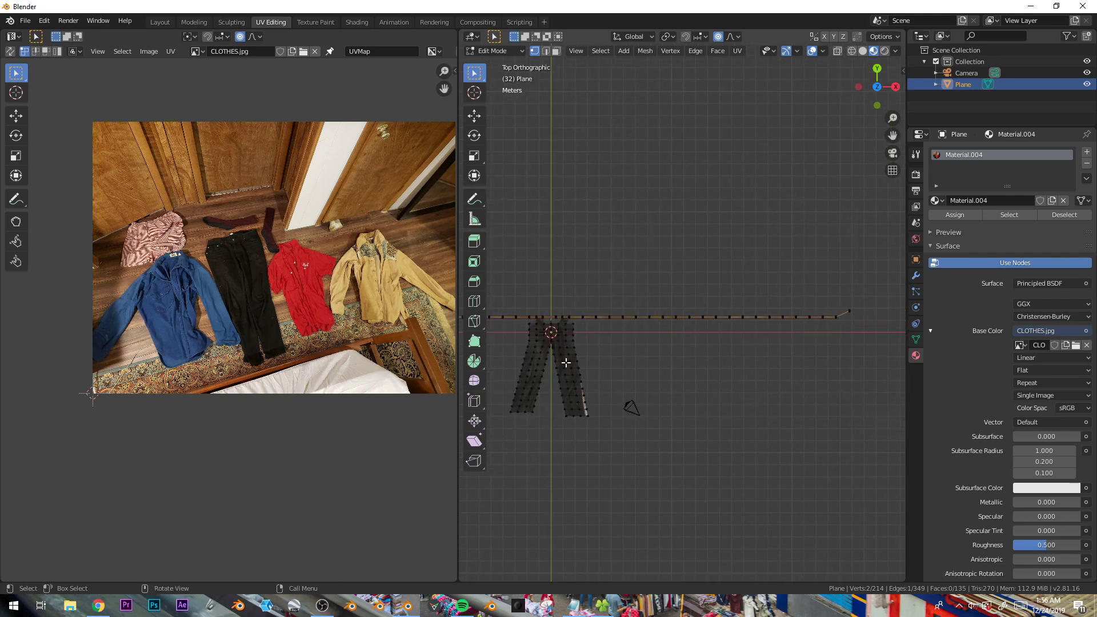
shift+middle_drag(632, 407, 790, 399)
click(916, 340)
click(1087, 186)
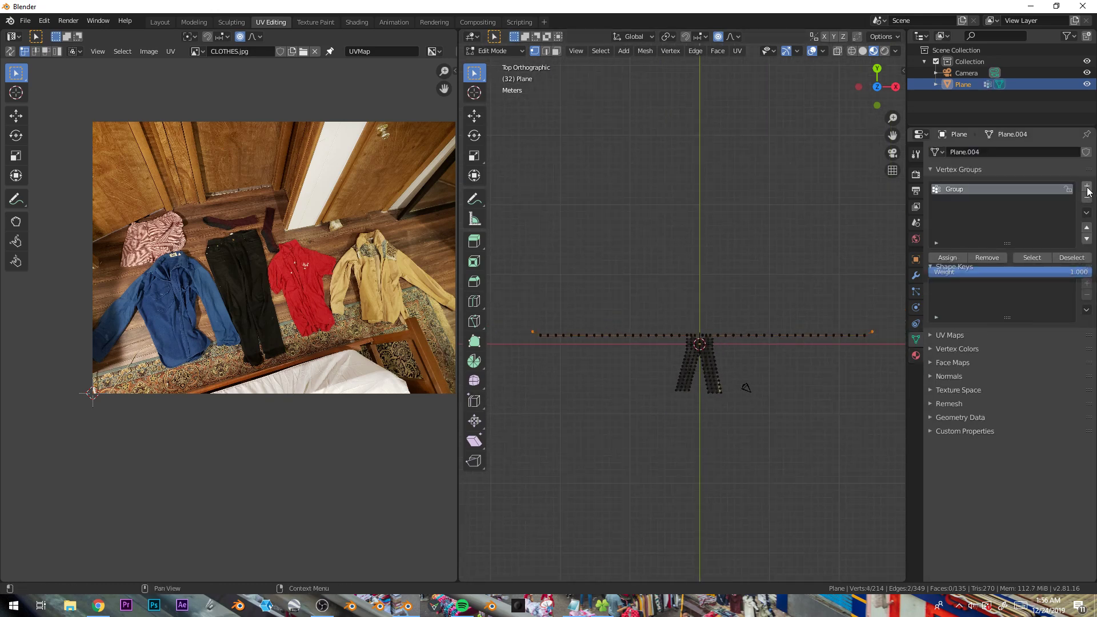
- Enable Cloth physics on the mesh, set its Pin Group to Group, and leave Edit Mode
click(917, 307)
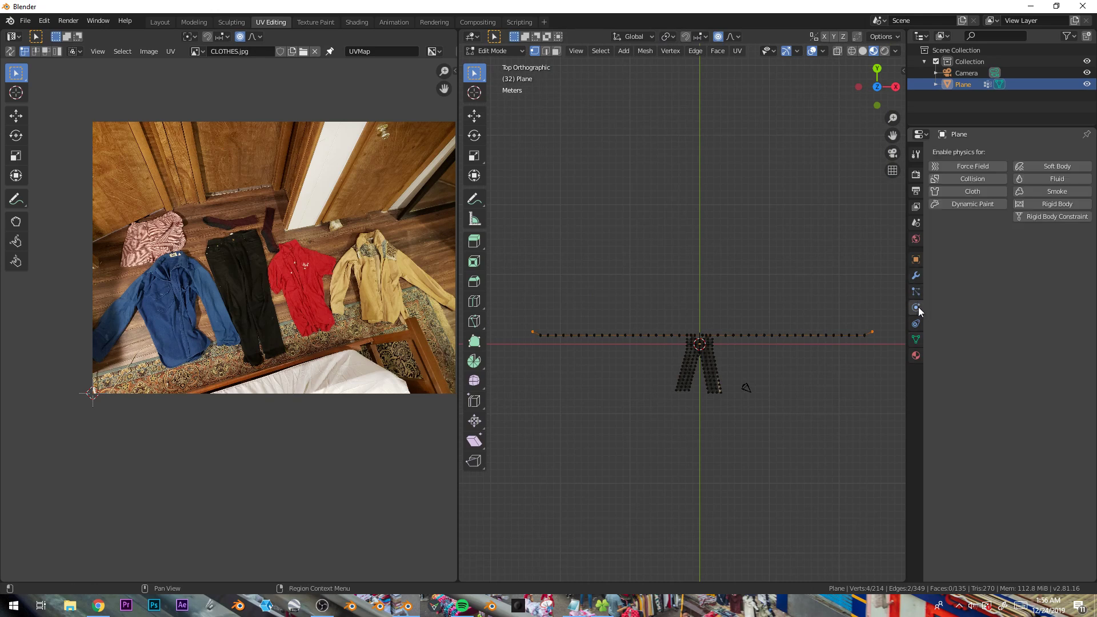
click(966, 187)
scroll(983, 320, down, 2)
click(1044, 461)
click(1029, 476)
key(Tab)
- Play the cloth simulation and watch the trousers hang from the line
middle_drag(783, 431, 755, 329)
key(space)
click(755, 329)
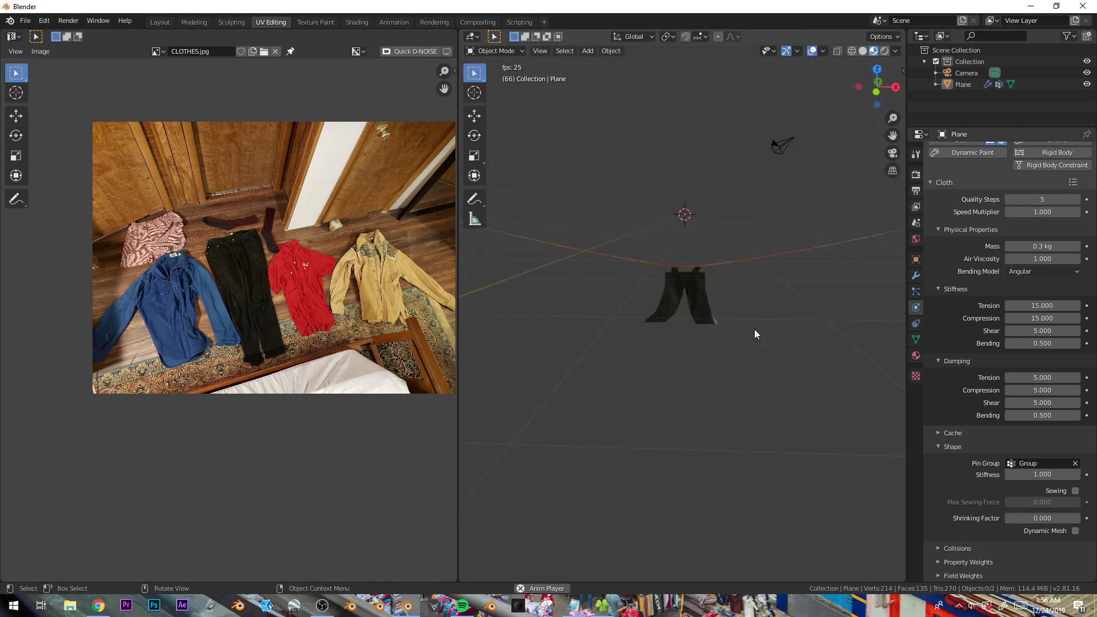
scroll(790, 362, down, 5)
middle_drag(790, 363, 706, 367)
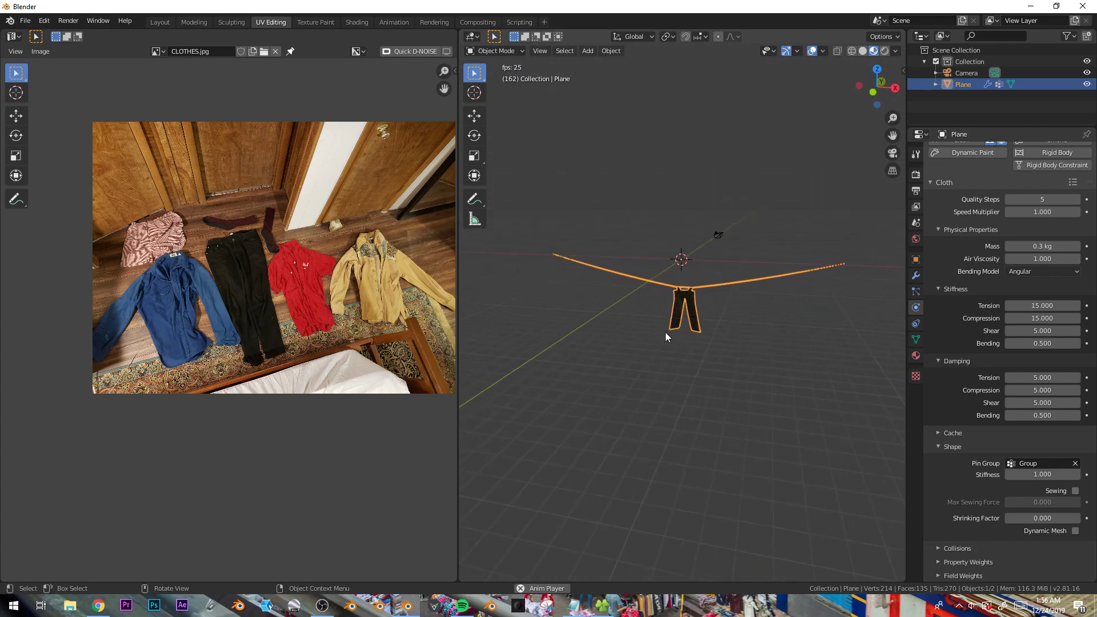
key(space)
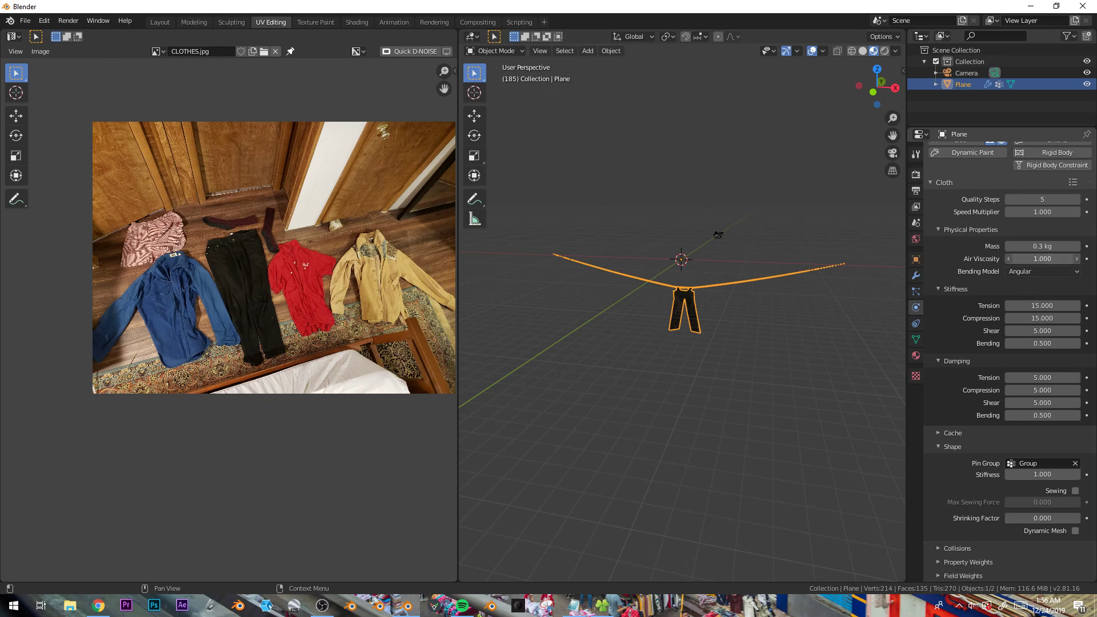
- Set the cloth's Mass to 9.6 kg and Air Viscosity to 0.3, then replay the simulation
drag(1023, 246, 1037, 245)
key(space)
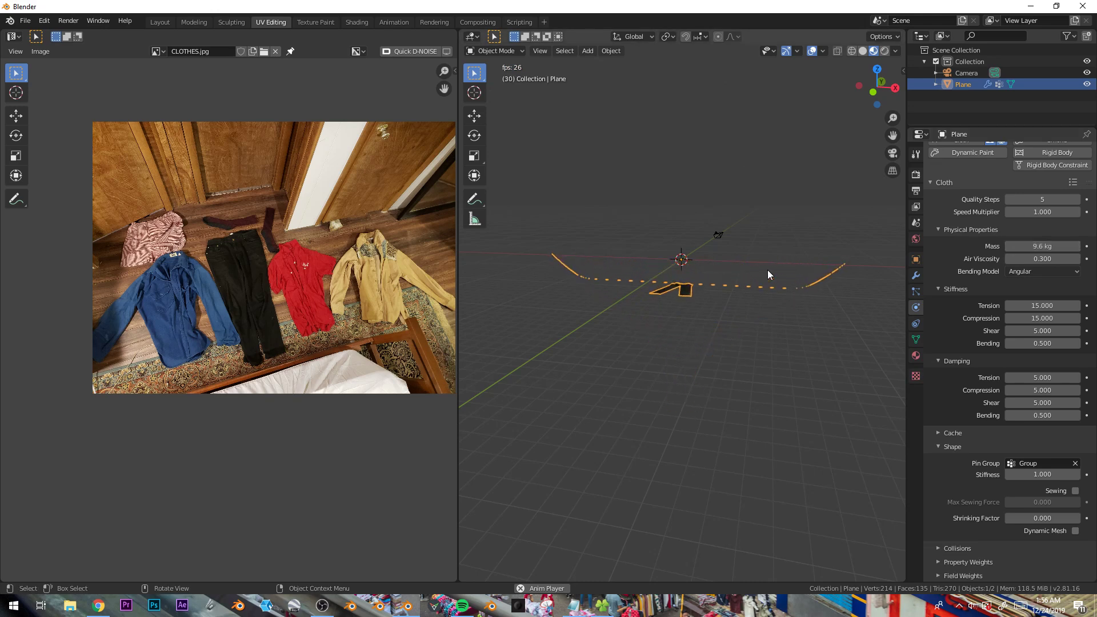
click(767, 270)
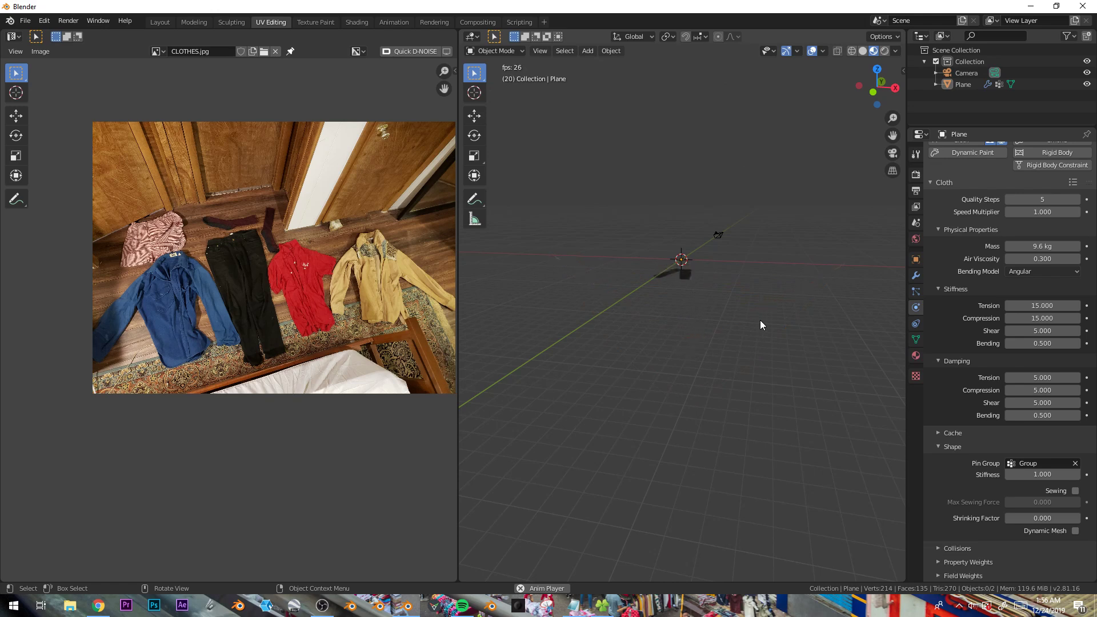
key(a)
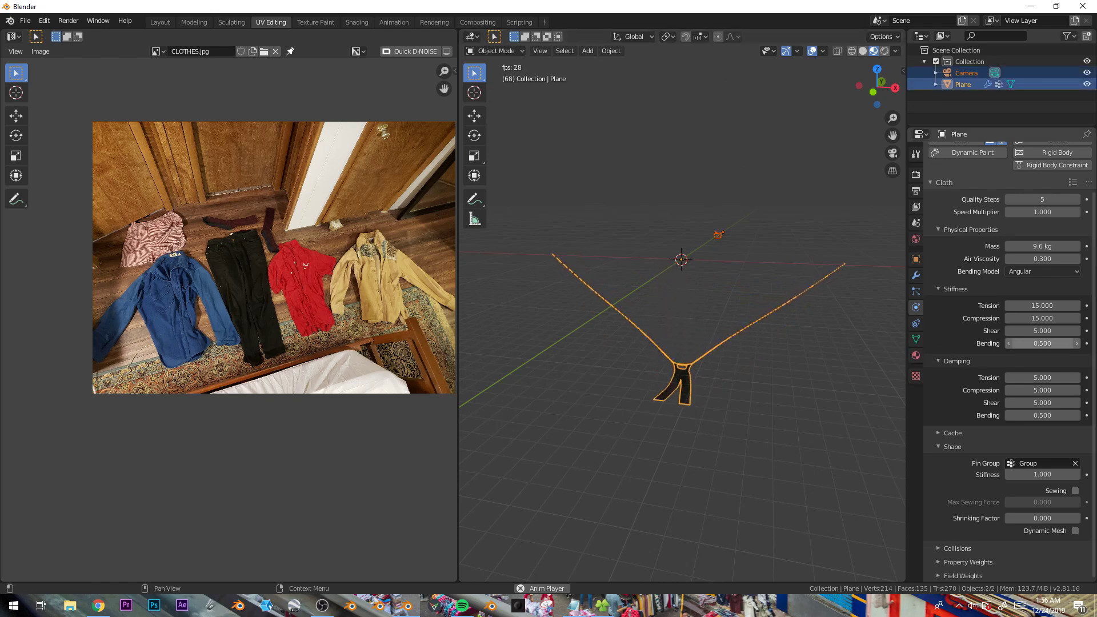